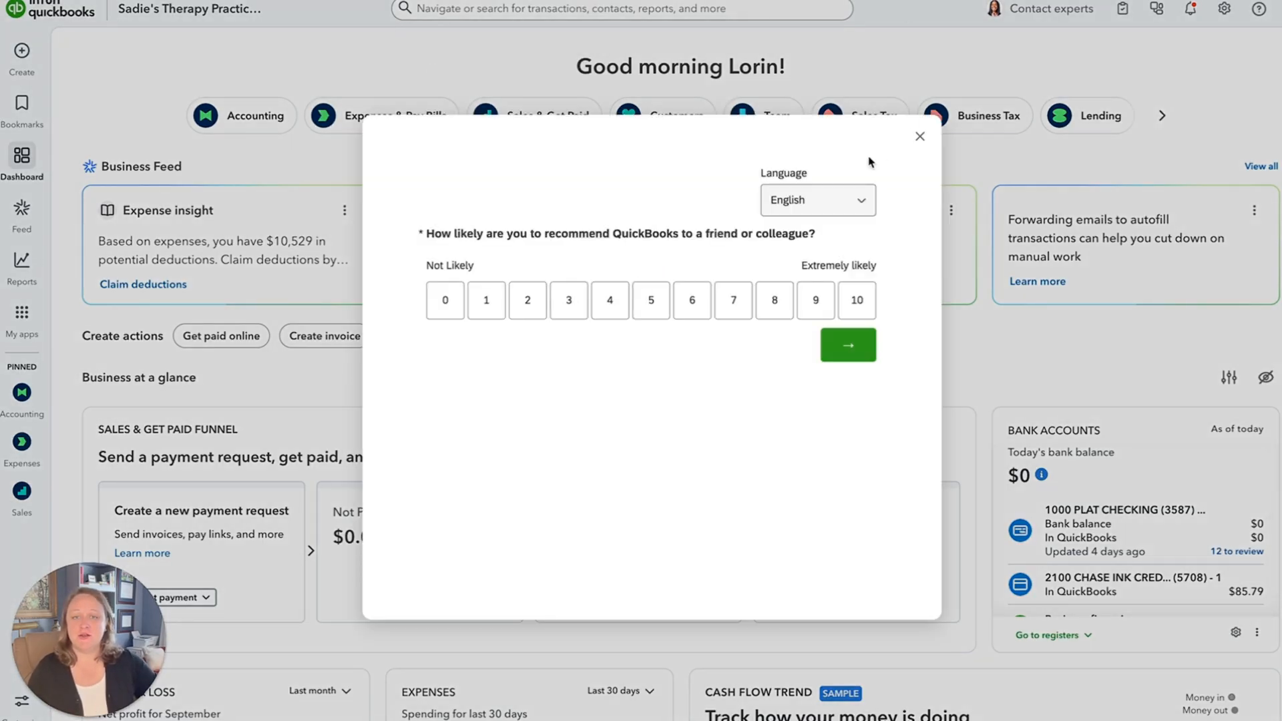
Dismiss the recommendation survey and open the bank transactions of the accounting area.
left_click(920, 137)
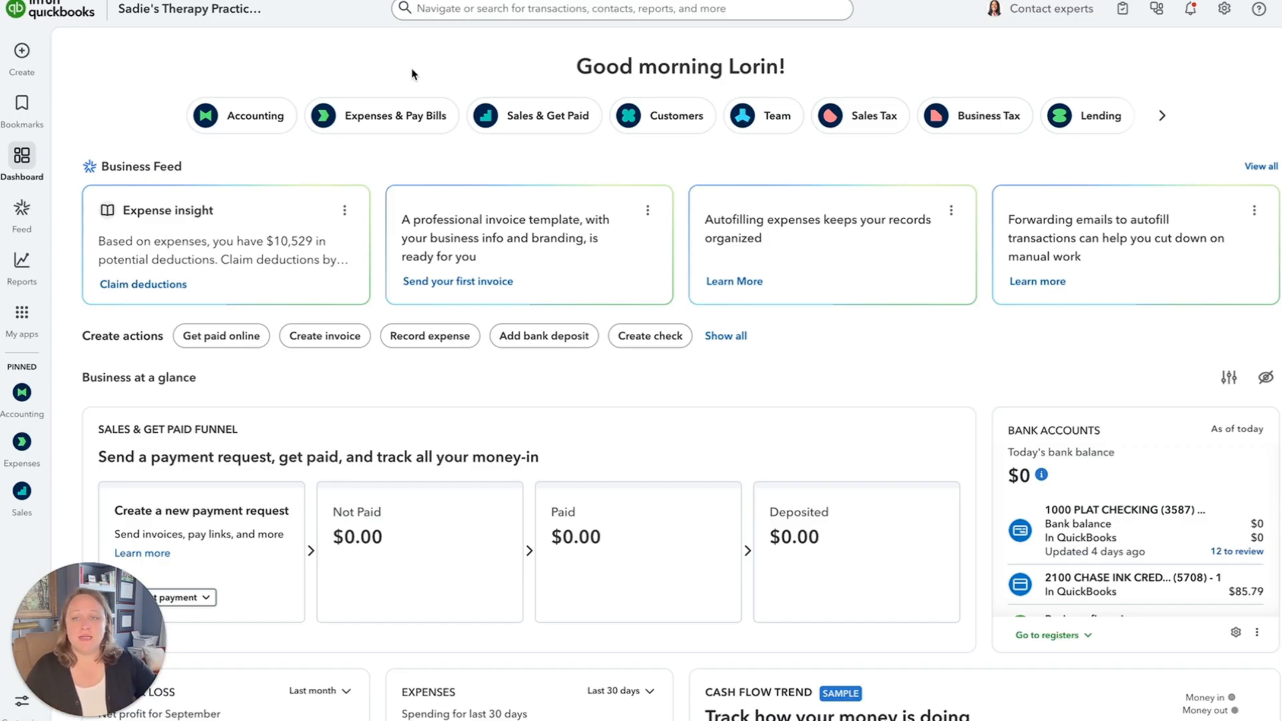
left_click(247, 122)
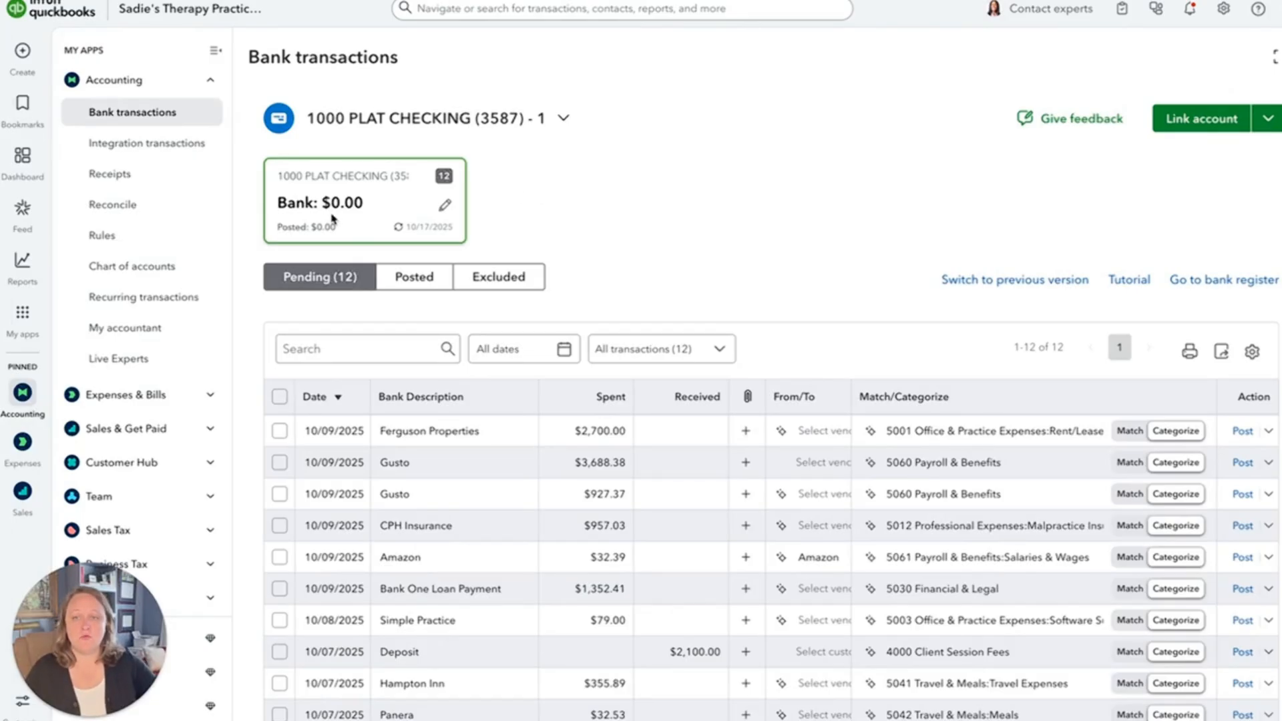
Start linking an account, search the banks for "south state", and open the South State sign-in form to inspect its login fields.
left_click(1216, 124)
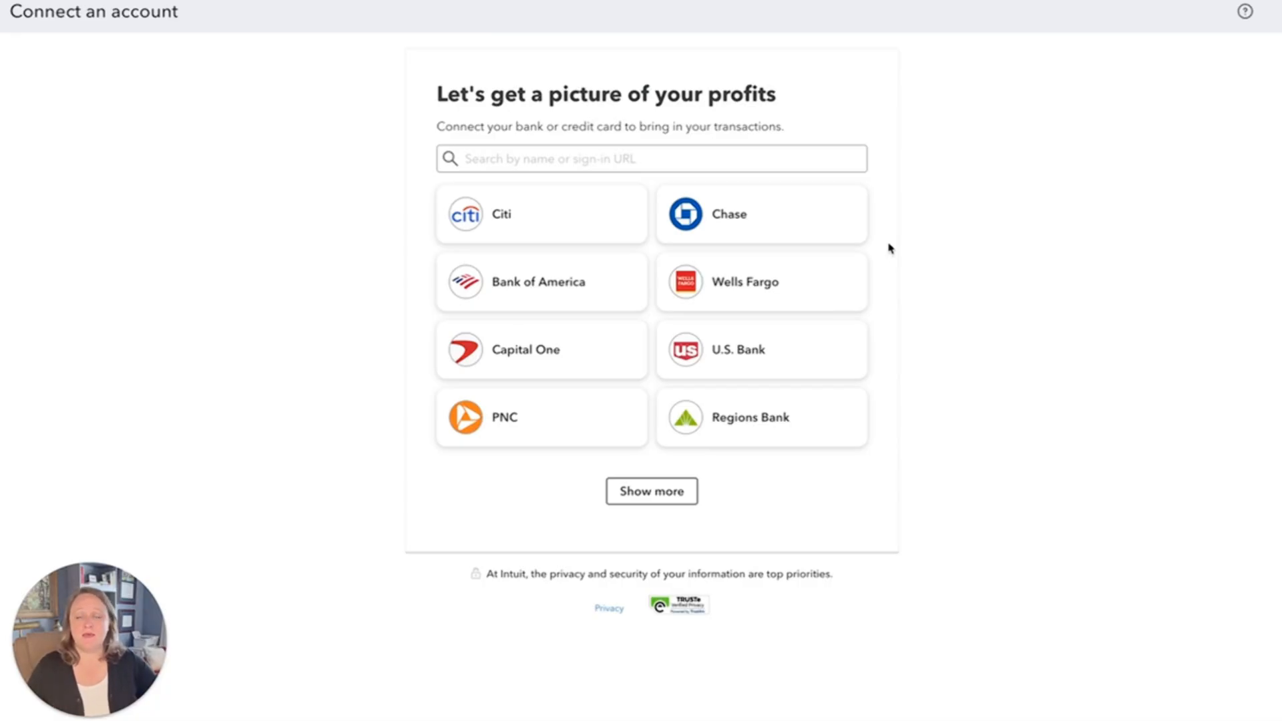
left_click(531, 165)
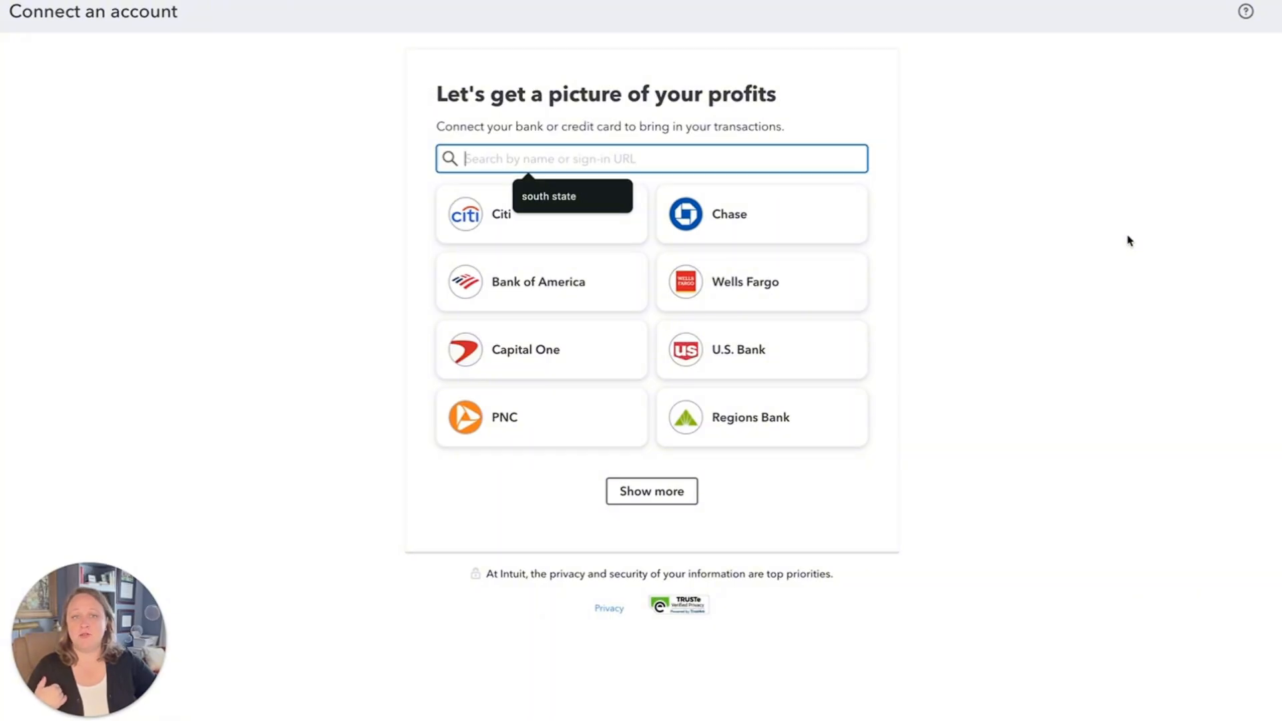
type("sout")
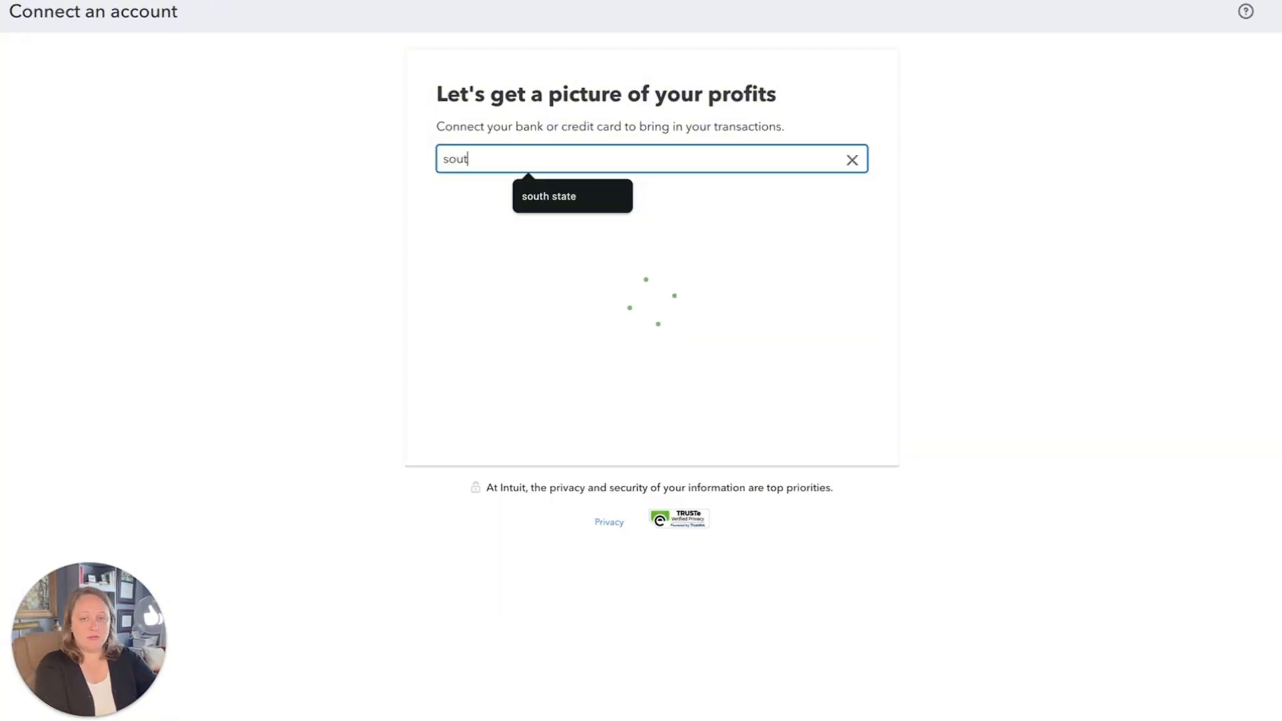
type("h state")
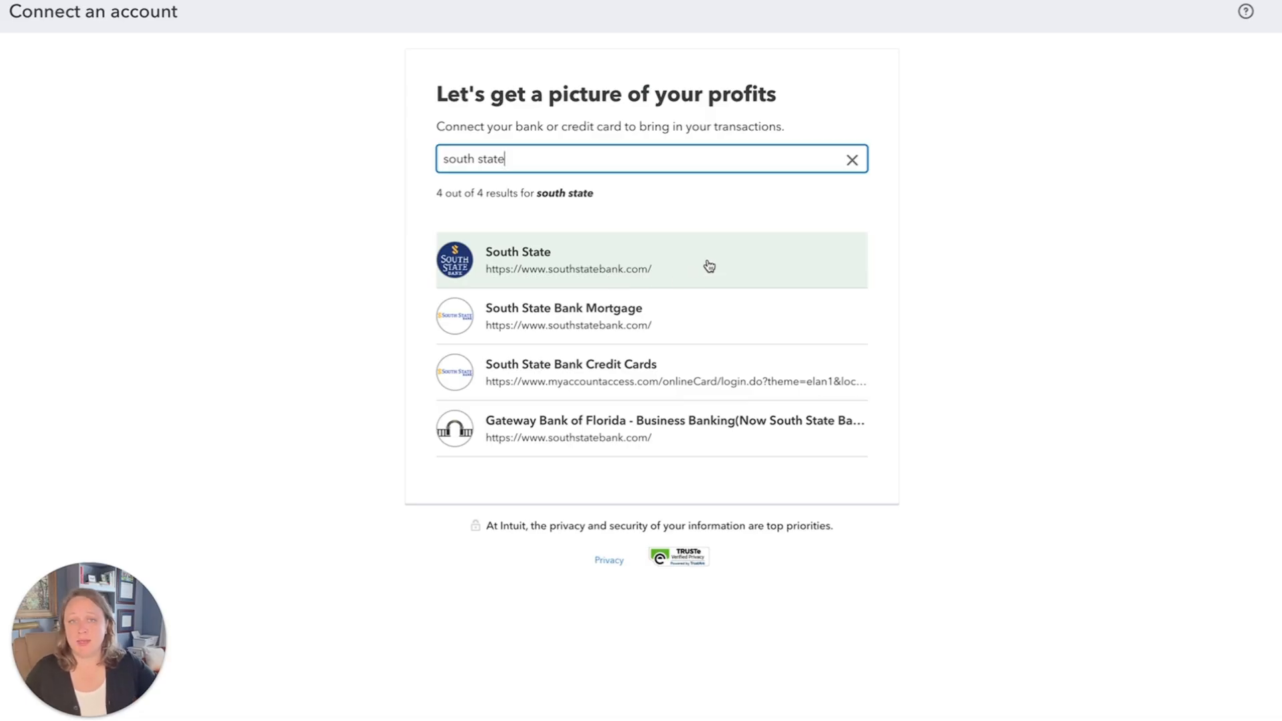
left_click(565, 257)
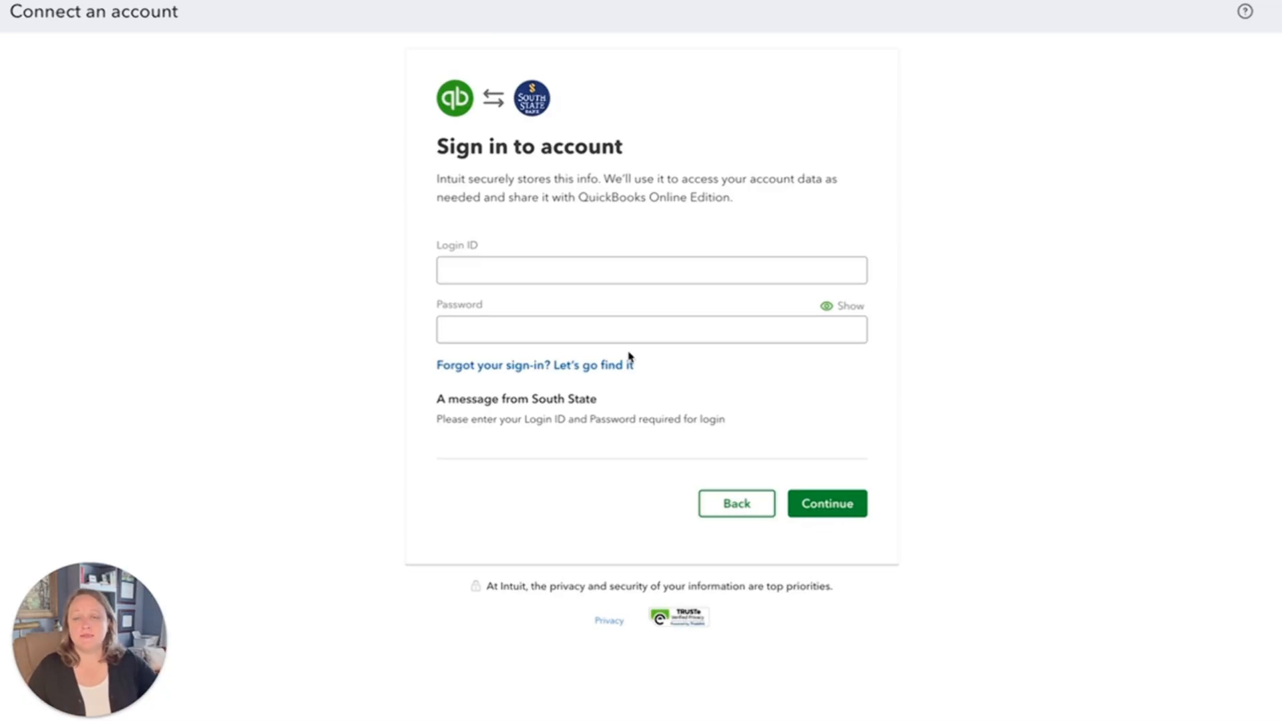
left_click(454, 265)
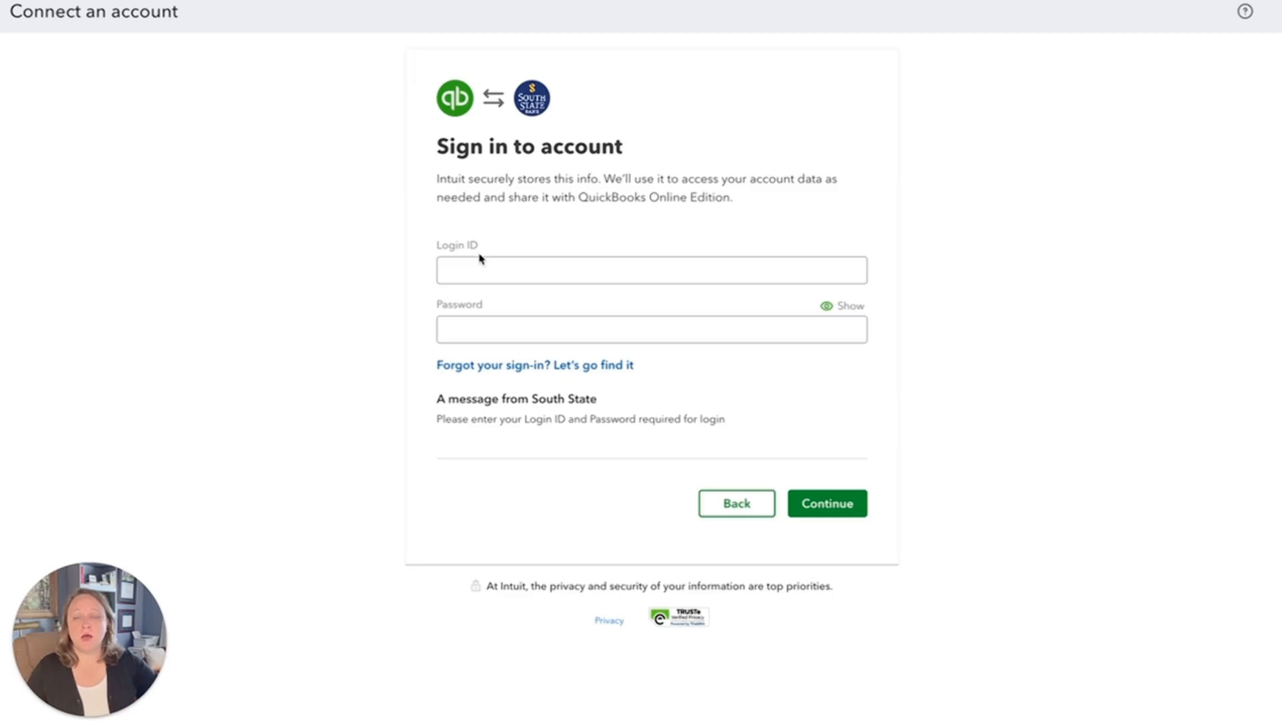
left_click(495, 338)
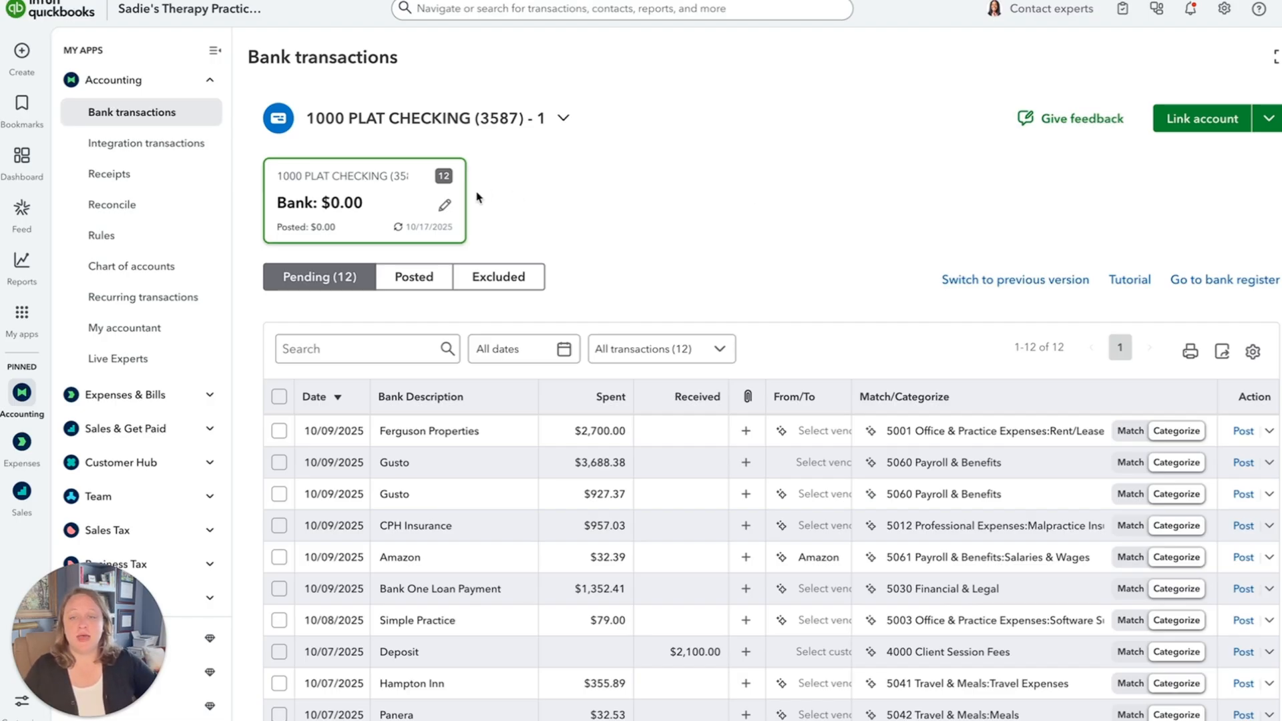
Edit the checking account's name to "South State Checking #" followed by its existing last four digits, removing the brackets and trailing suffix.
left_click(446, 206)
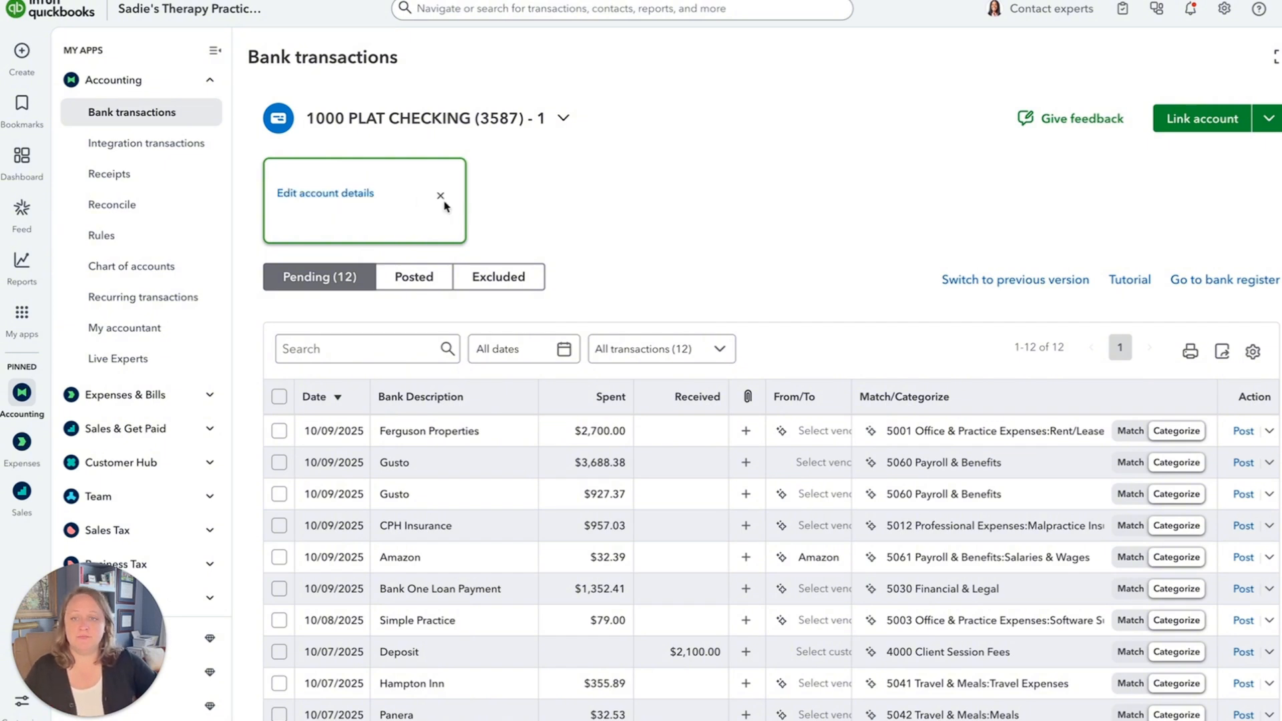
left_click(326, 194)
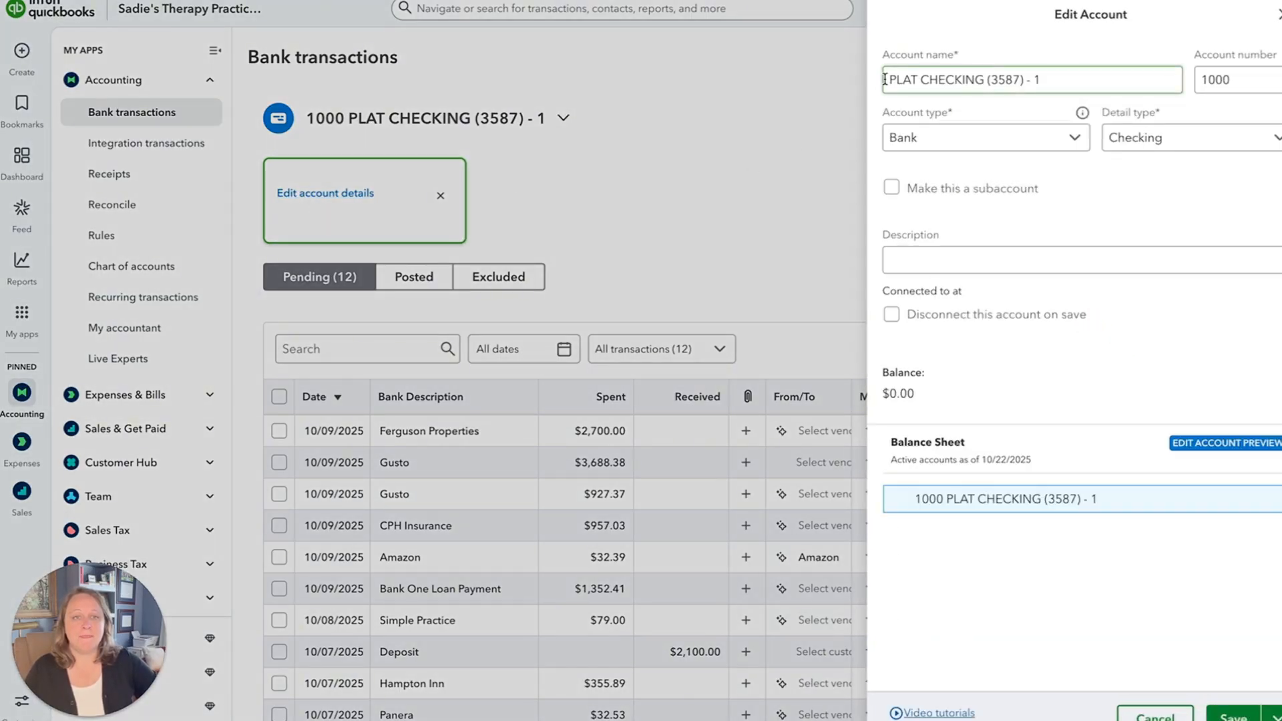
left_click_drag(889, 80, 984, 80)
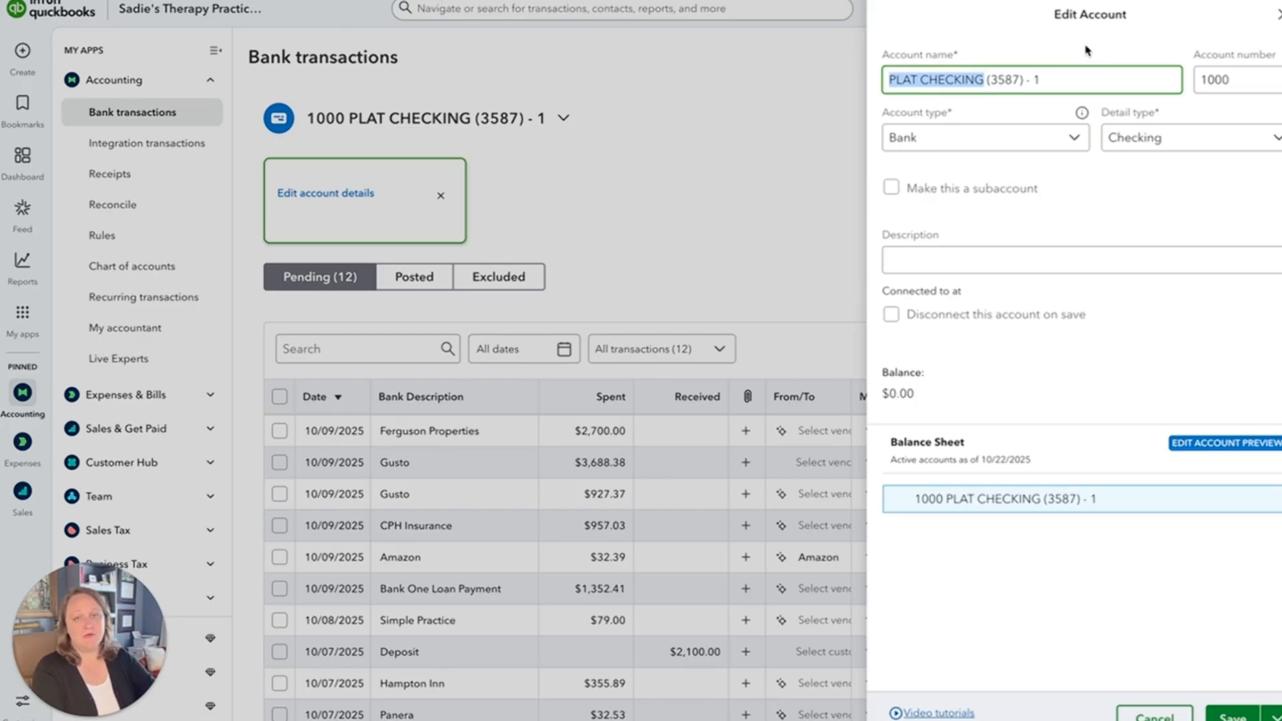
type("South State")
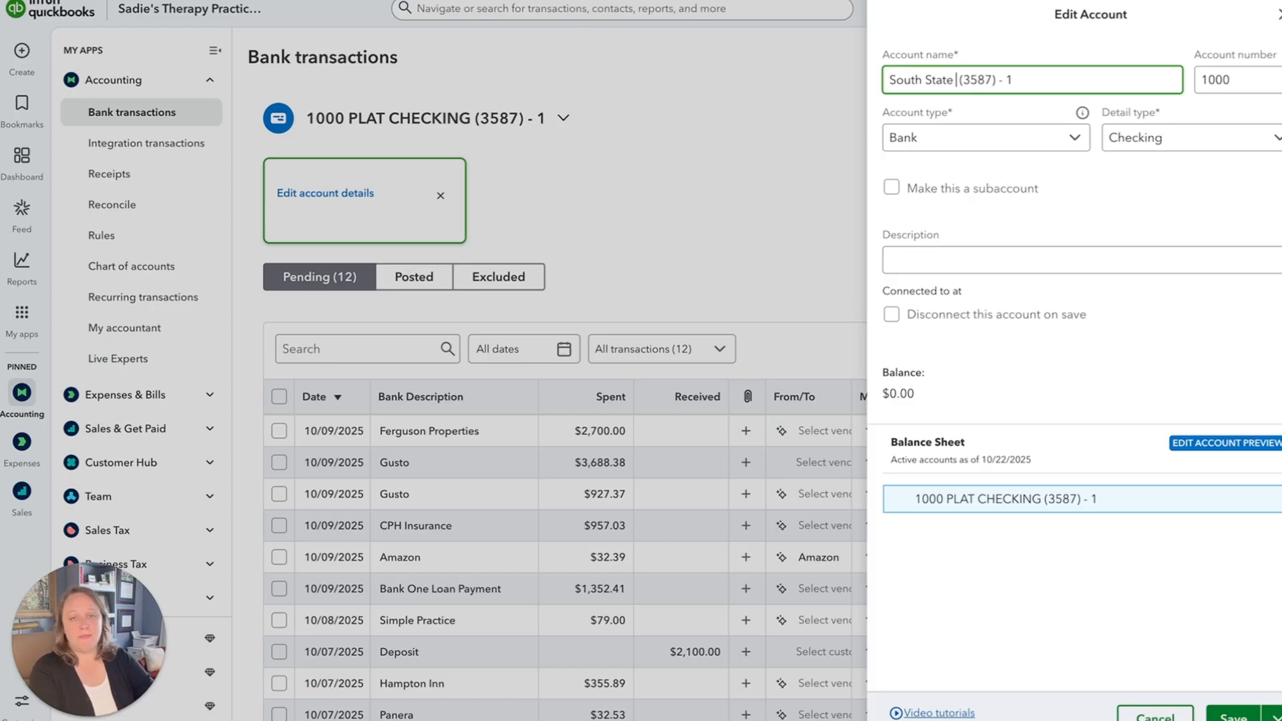
type("Che")
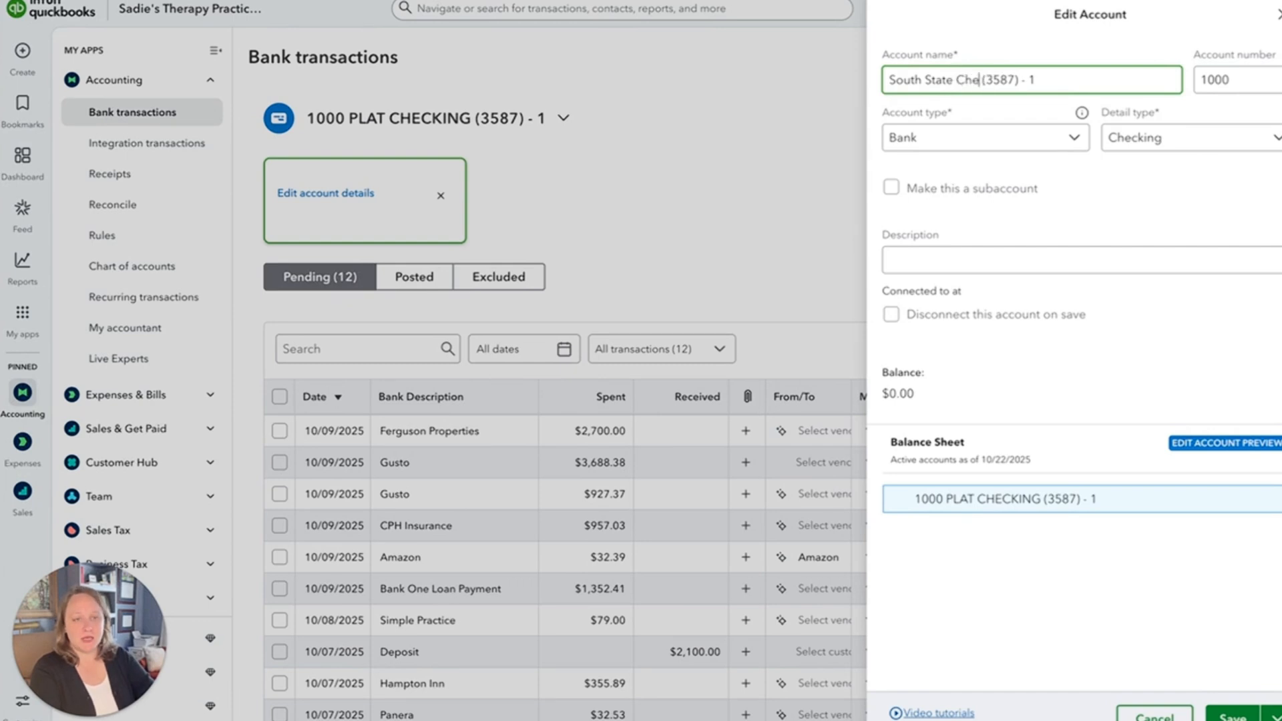
type("cking")
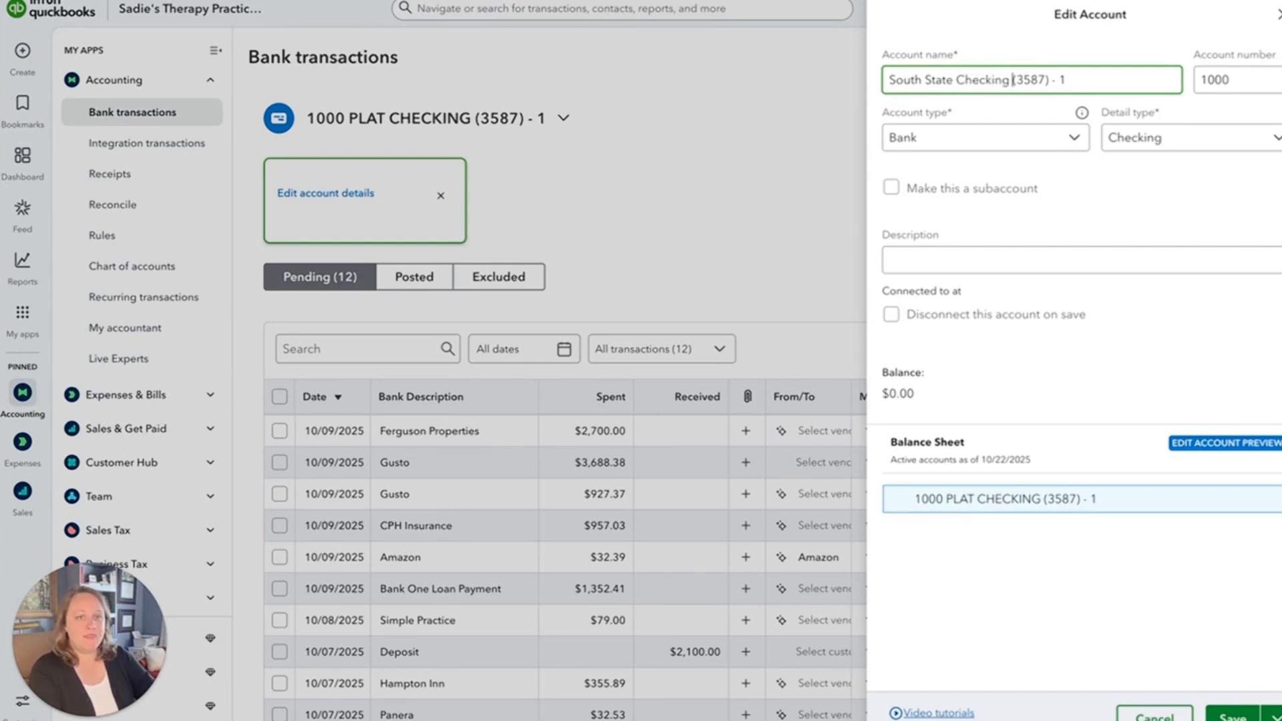
key("Delete")
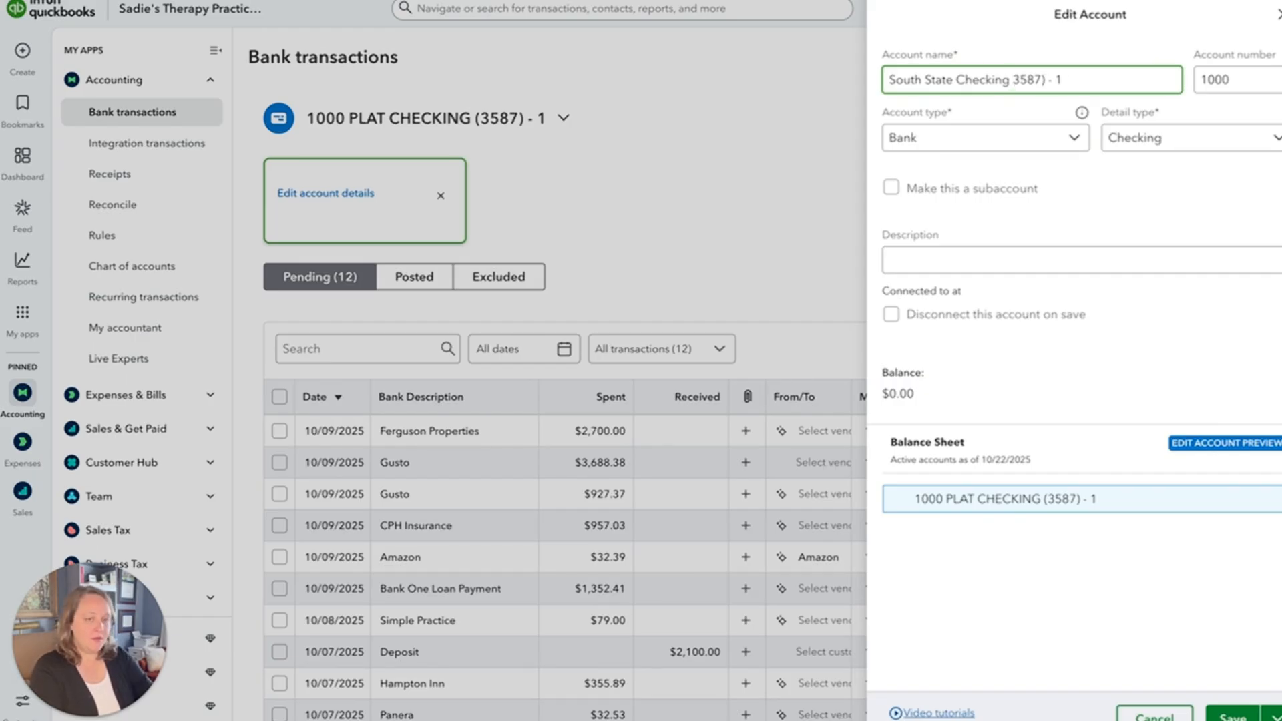
type("#")
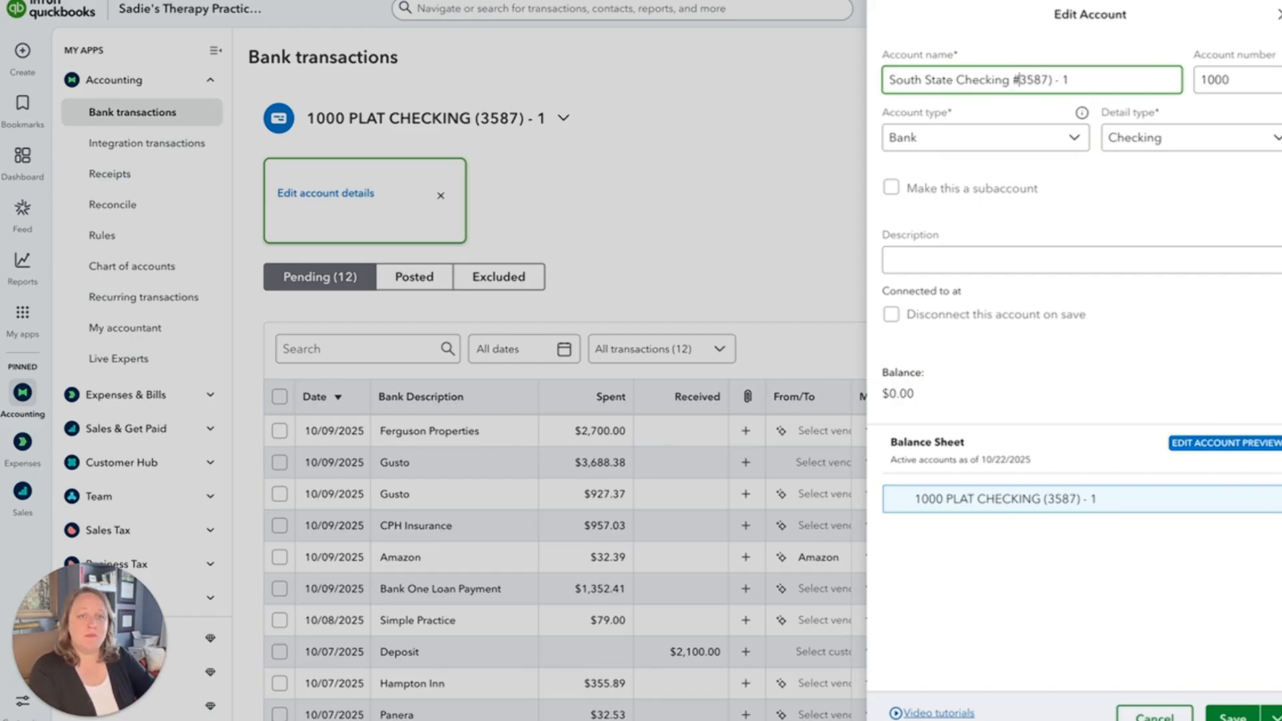
key("Right")
key("Right")
key("Right")
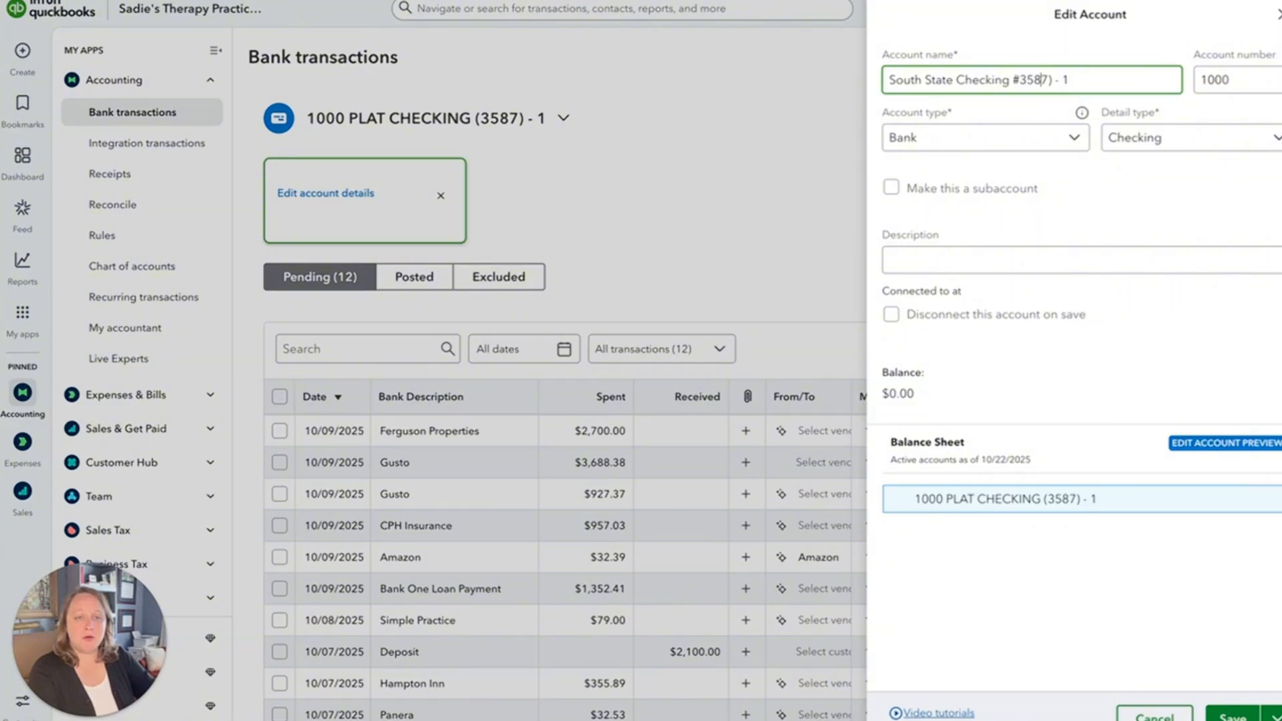
key("Right")
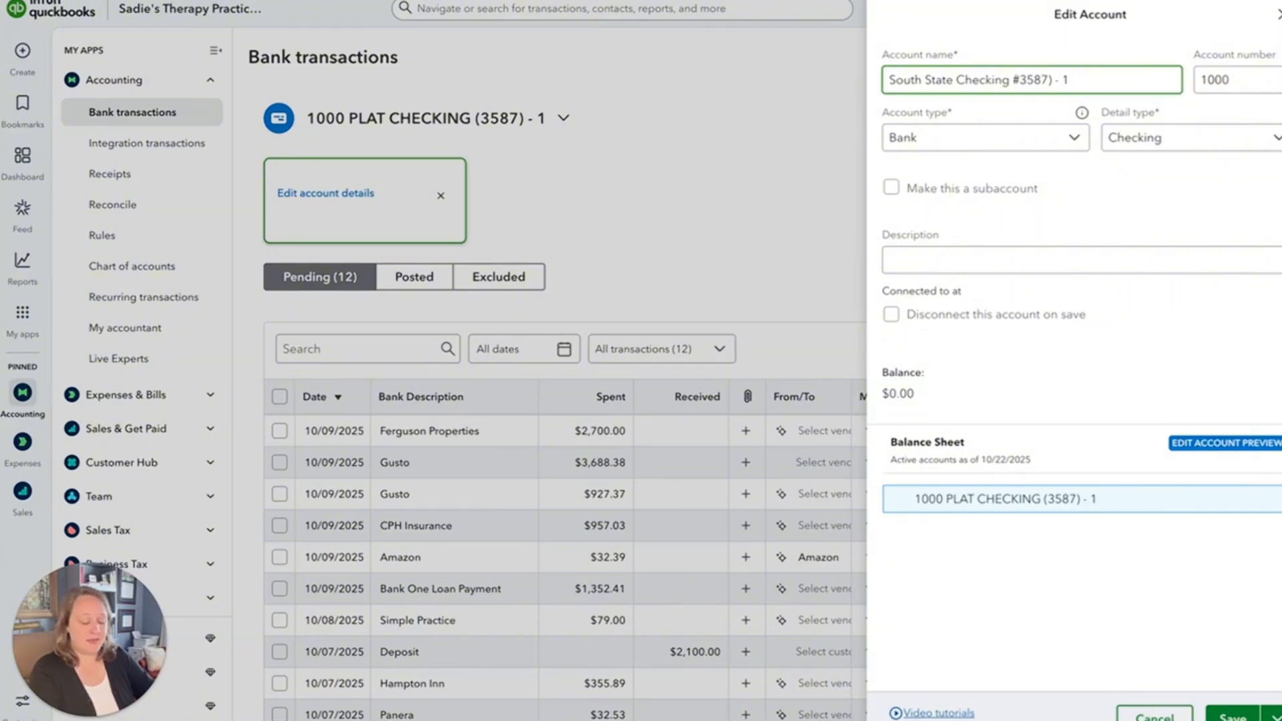
key("Delete")
key("Delete")
key("Delete")
key("Delete")
key("Delete")
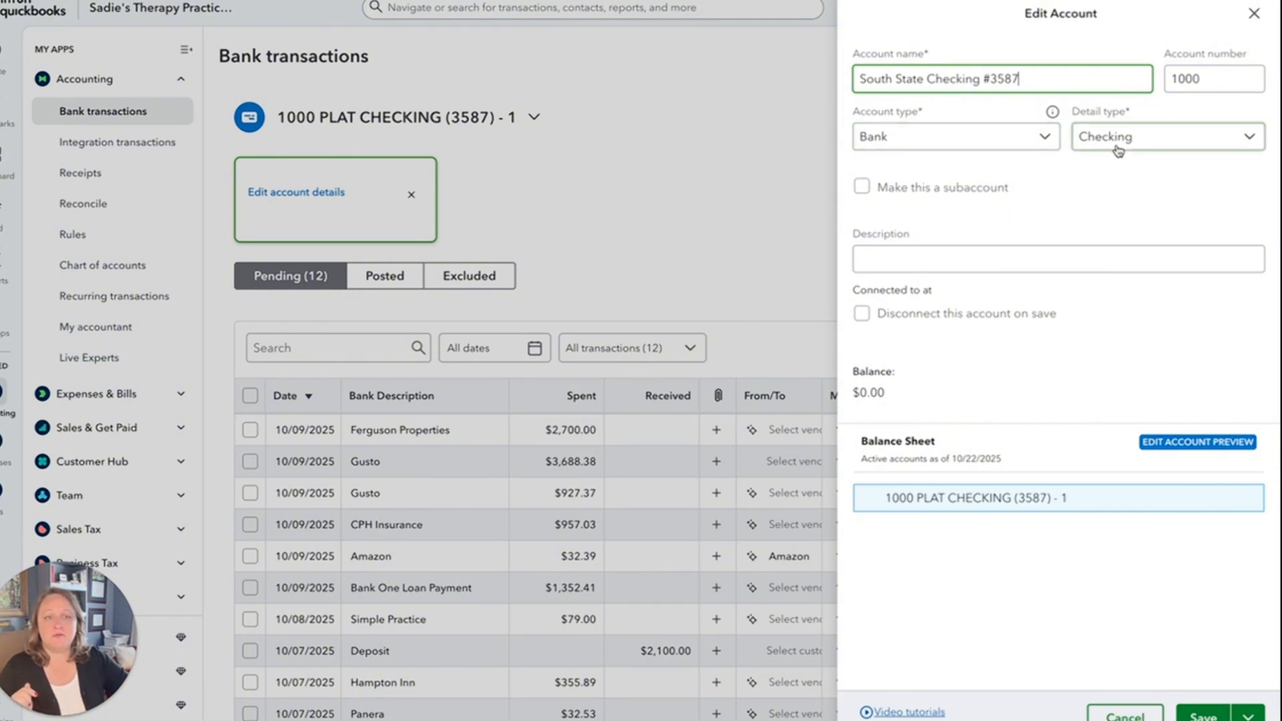
Review the account type and detail type options, keep Bank and Checking, and save the edited account details.
left_click(961, 144)
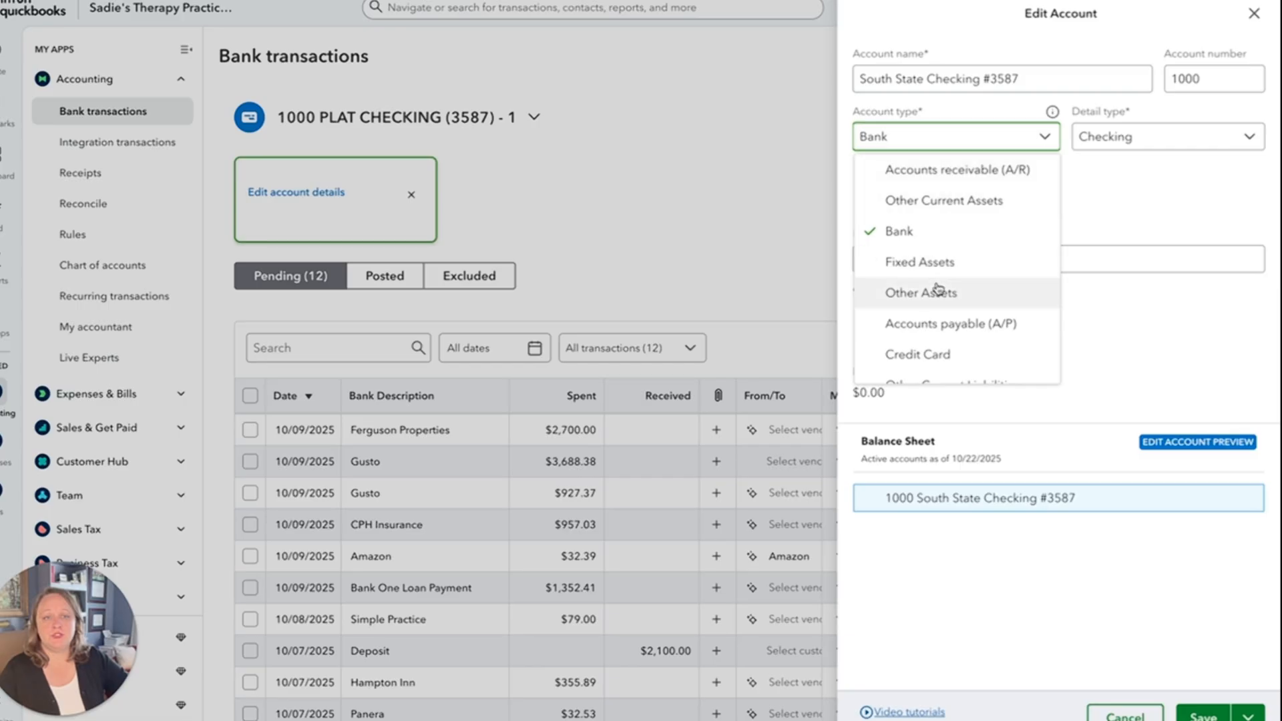
left_click(1126, 217)
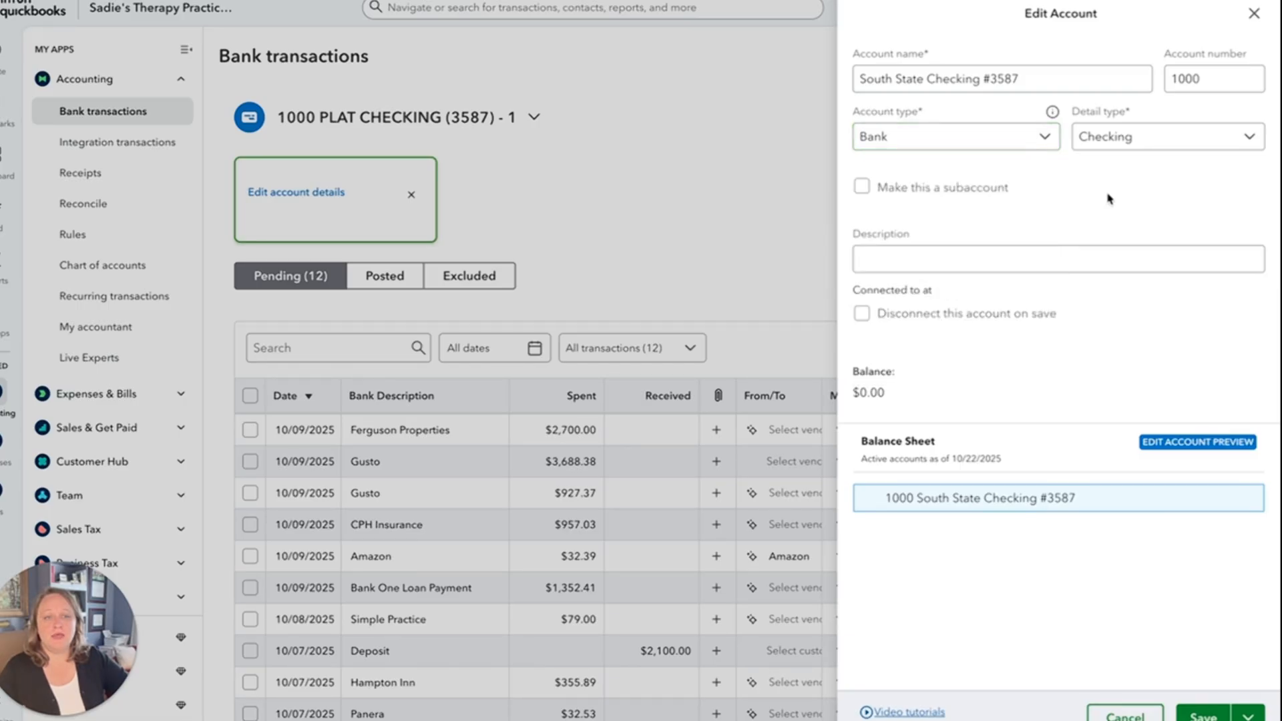
left_click(1120, 141)
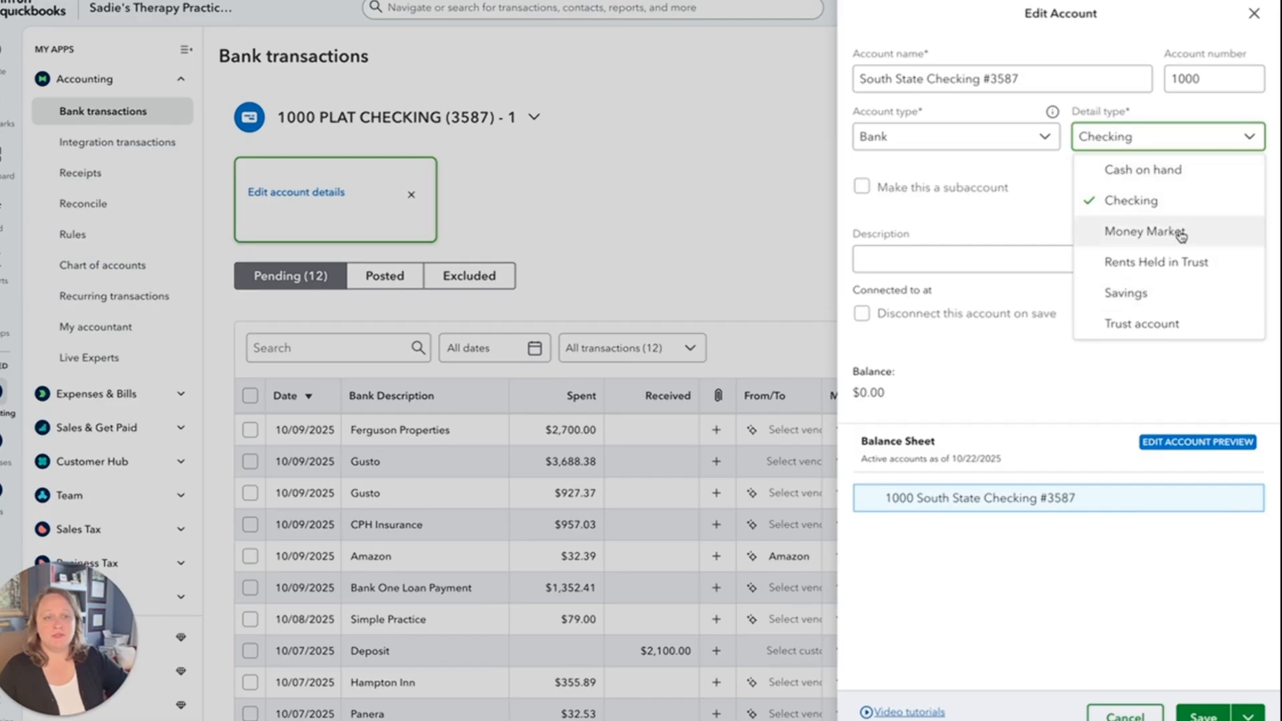
left_click(1047, 204)
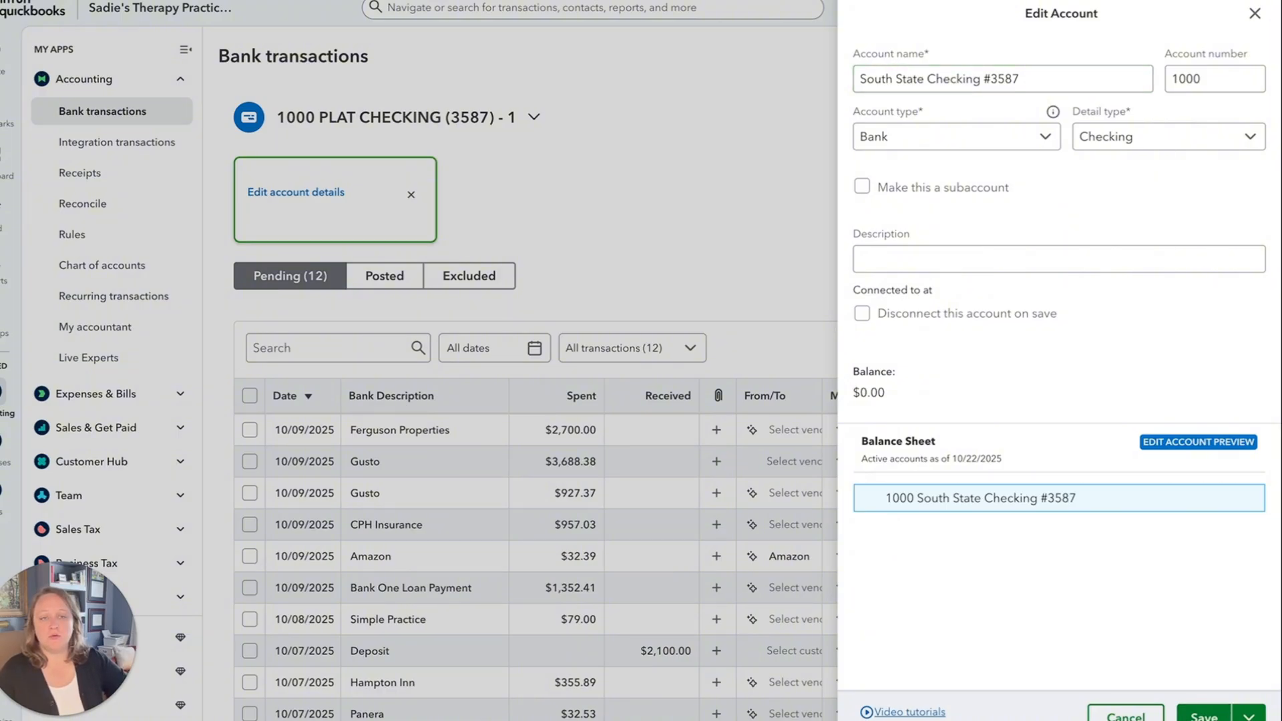
left_click(1204, 714)
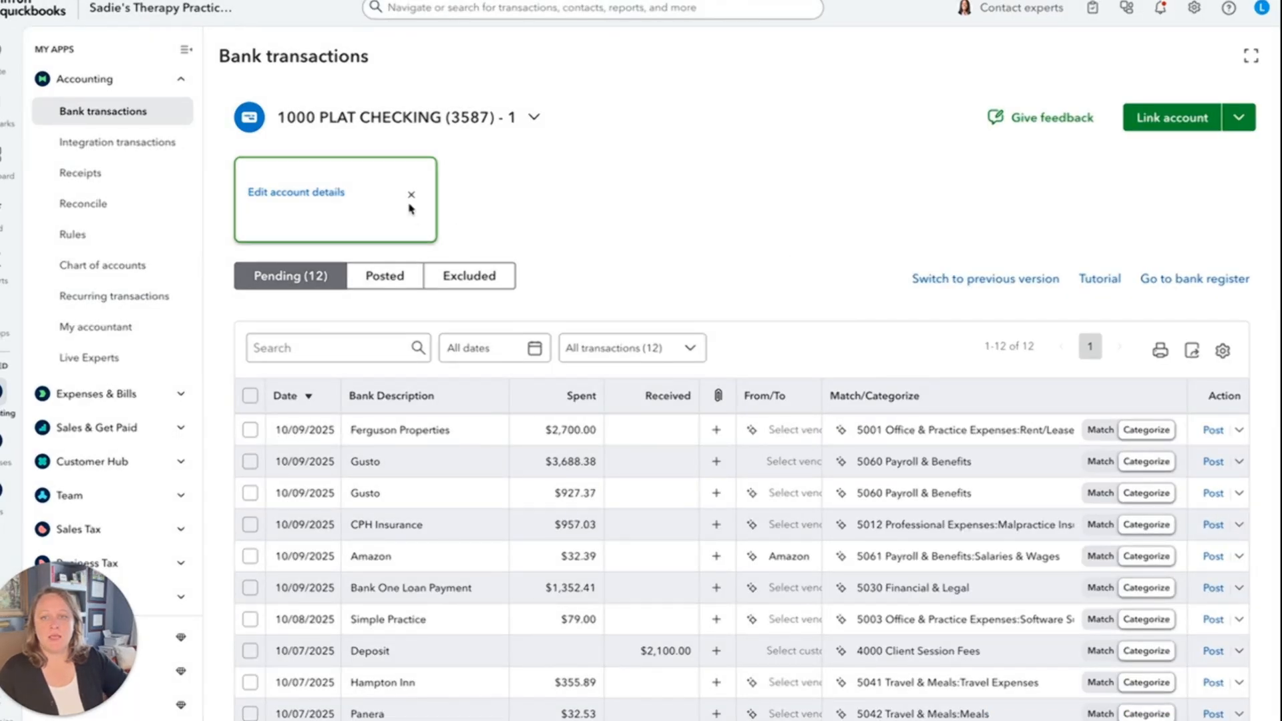
left_click(412, 198)
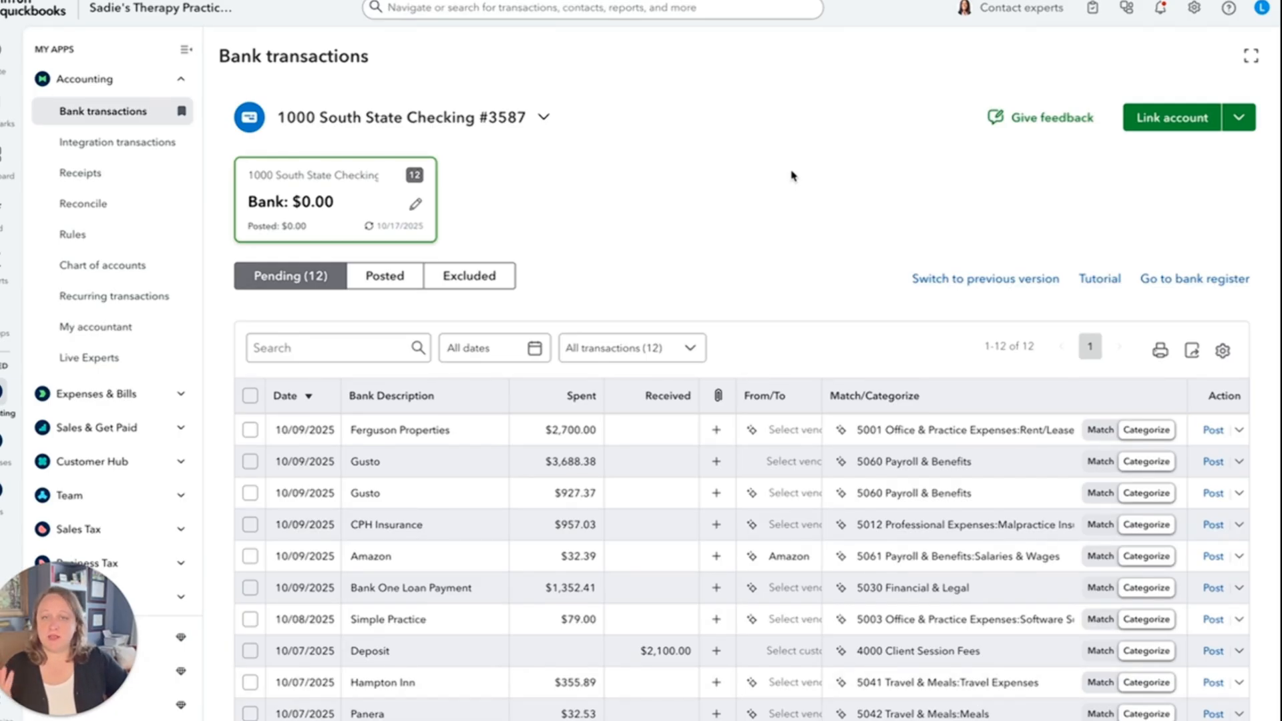
Open the chart of accounts and review the listed accounts down through the income section.
left_click(107, 267)
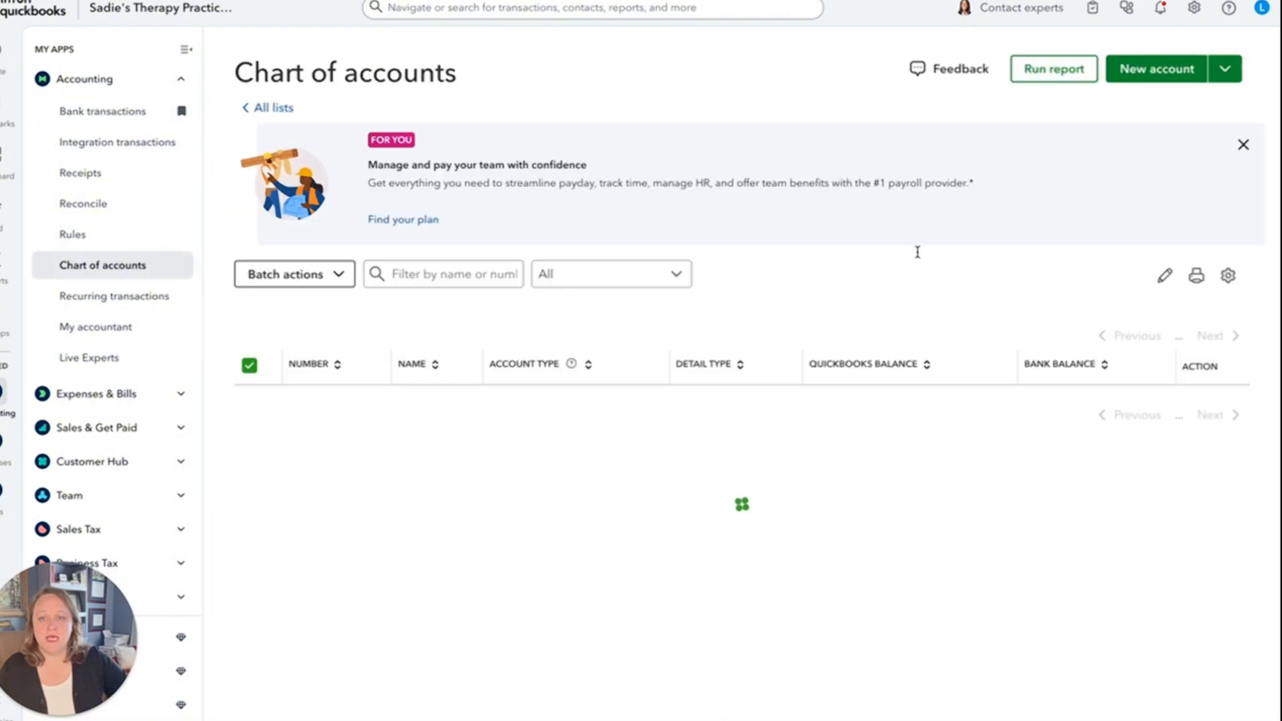
scroll(916, 261, "down", 1)
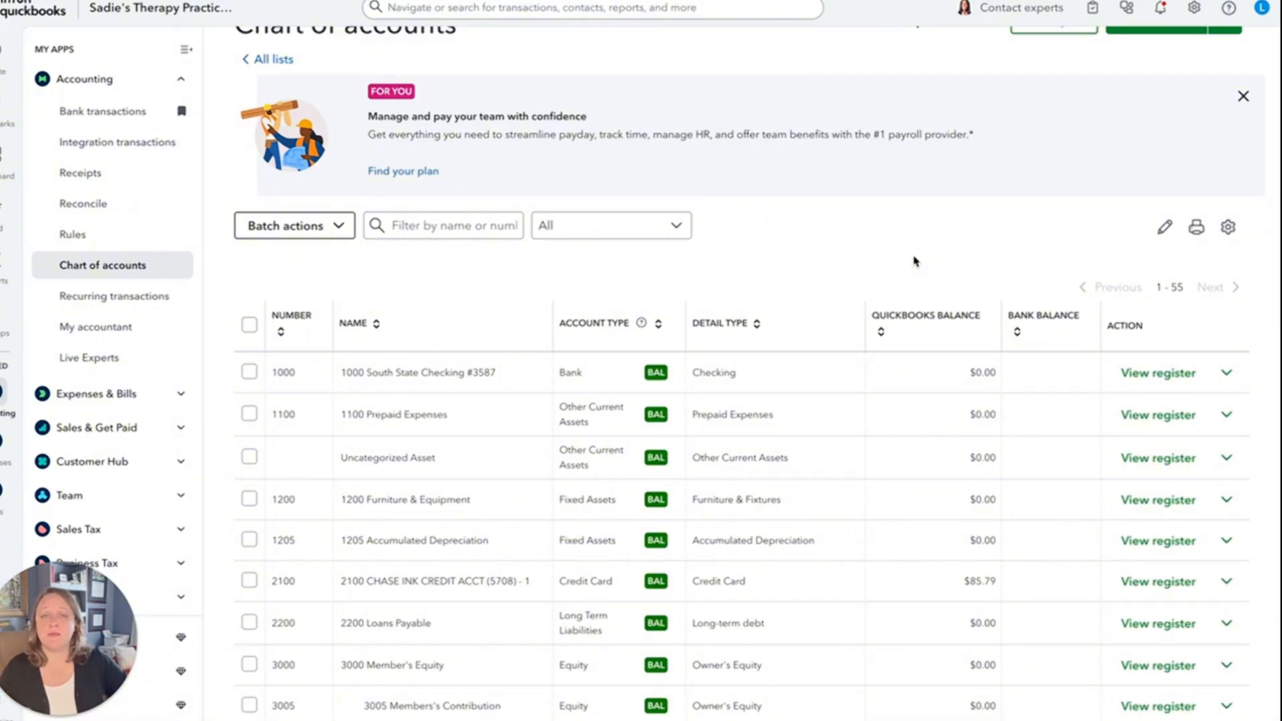
scroll(778, 300, "down", 1)
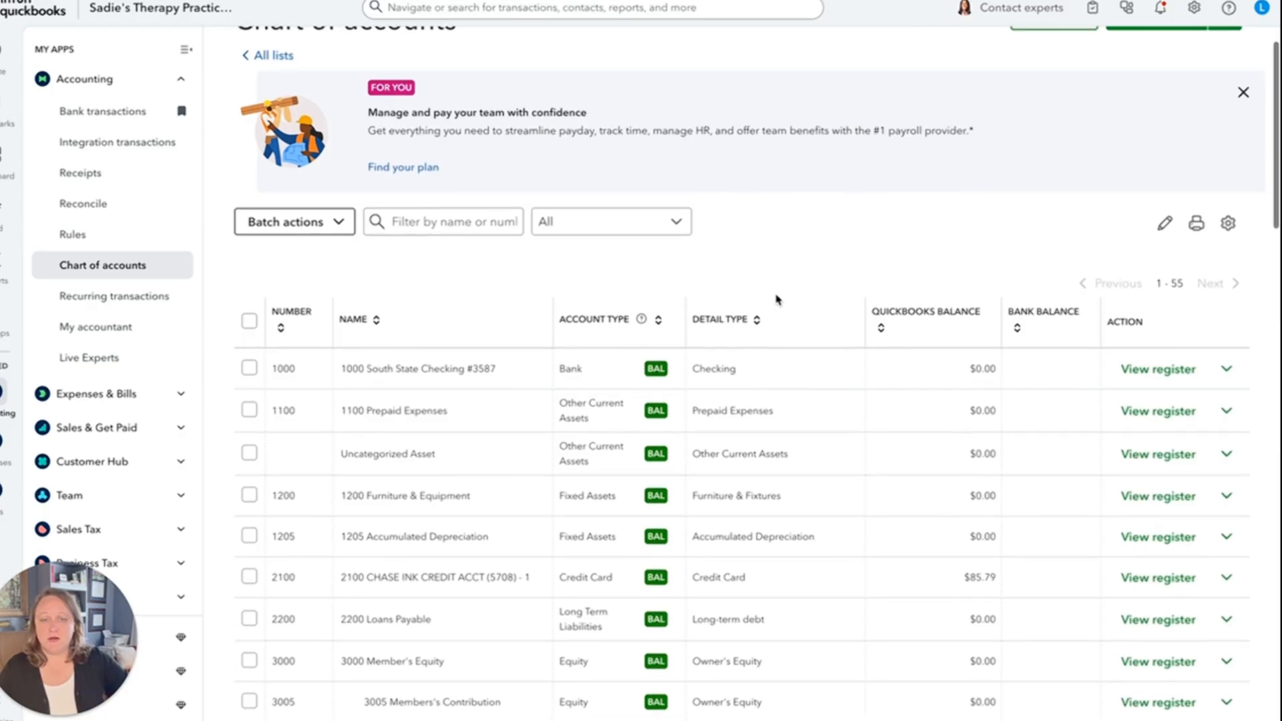
scroll(778, 300, "down", 5)
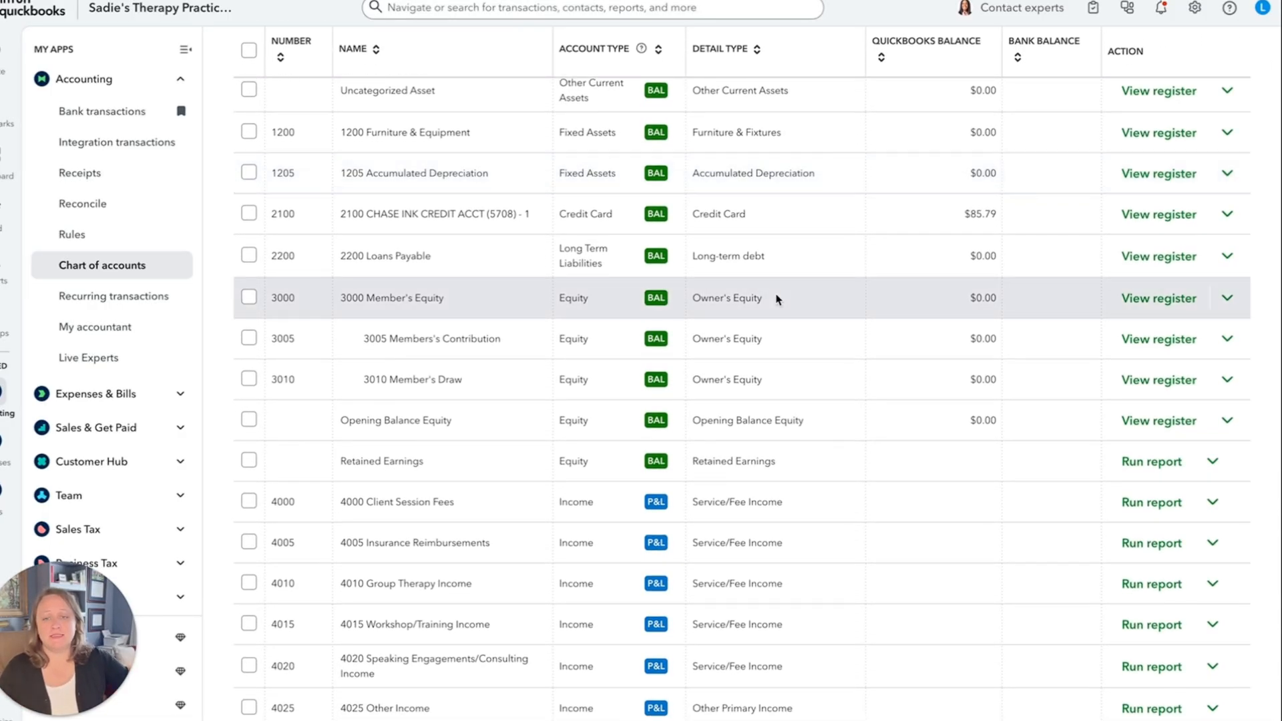
scroll(778, 300, "down", 4)
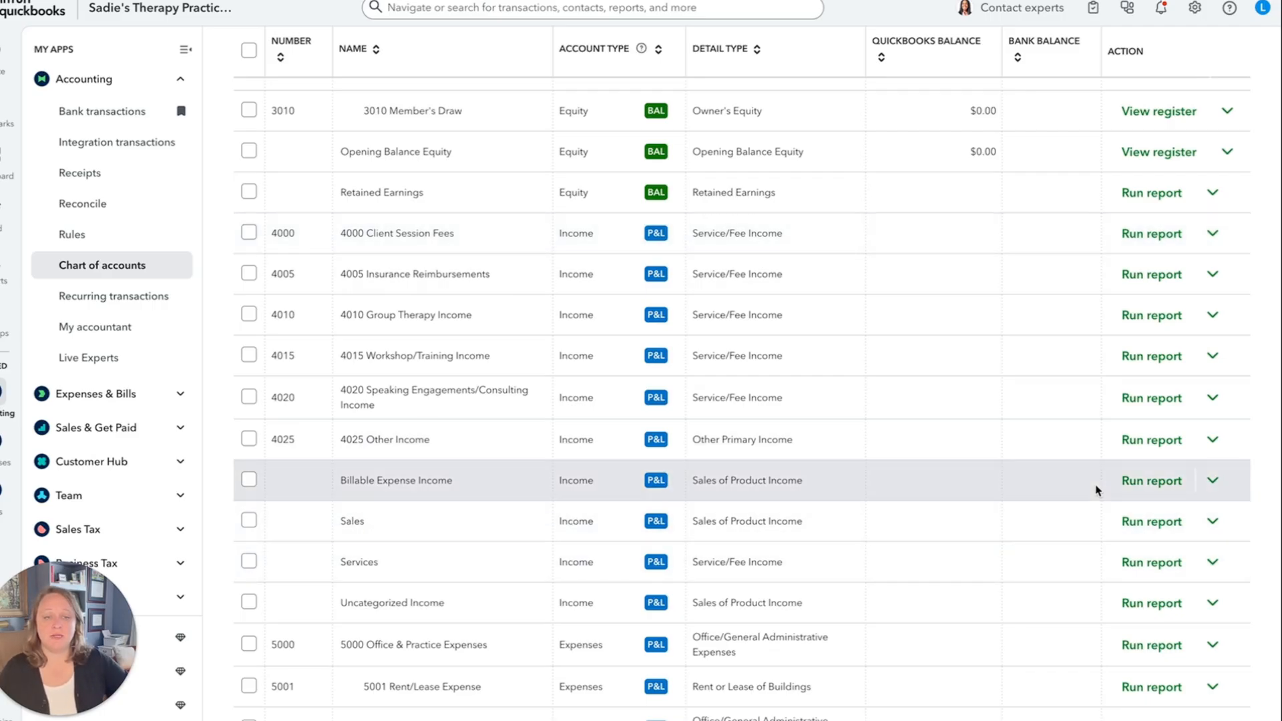
Open the Sales income account for editing and replace its name with "Webinar Sessions".
left_click(1213, 525)
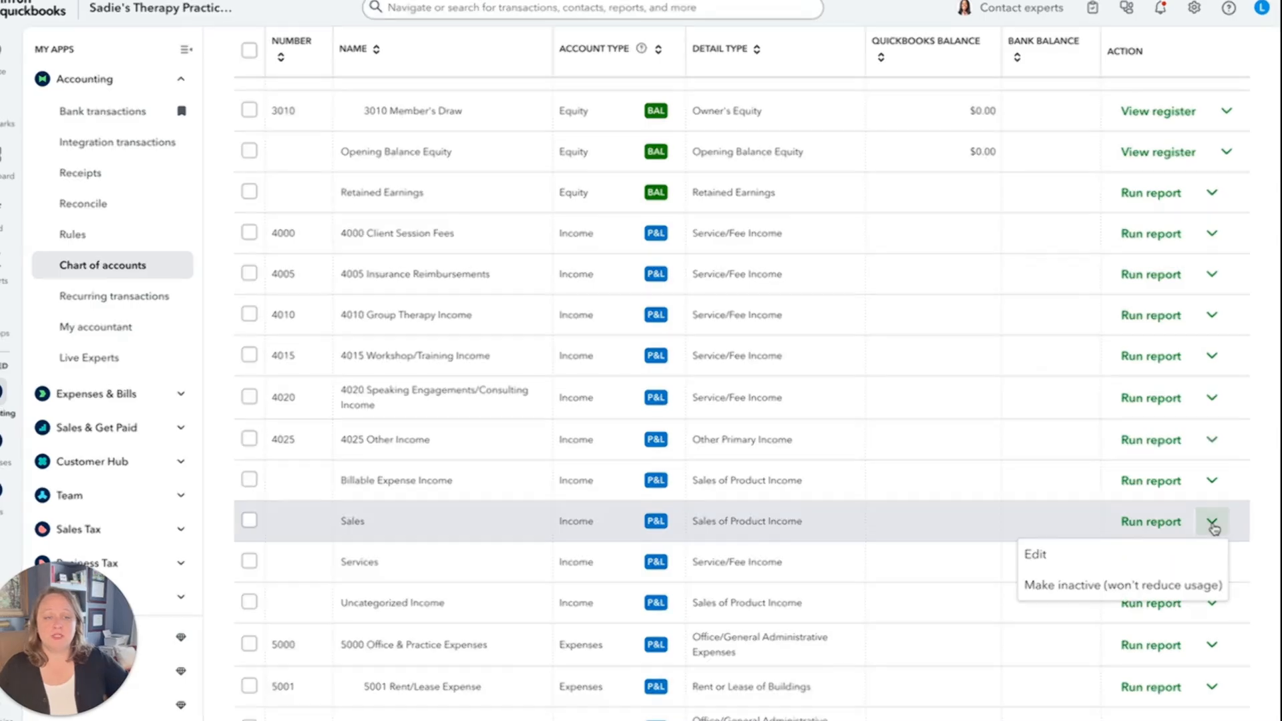
left_click(1059, 557)
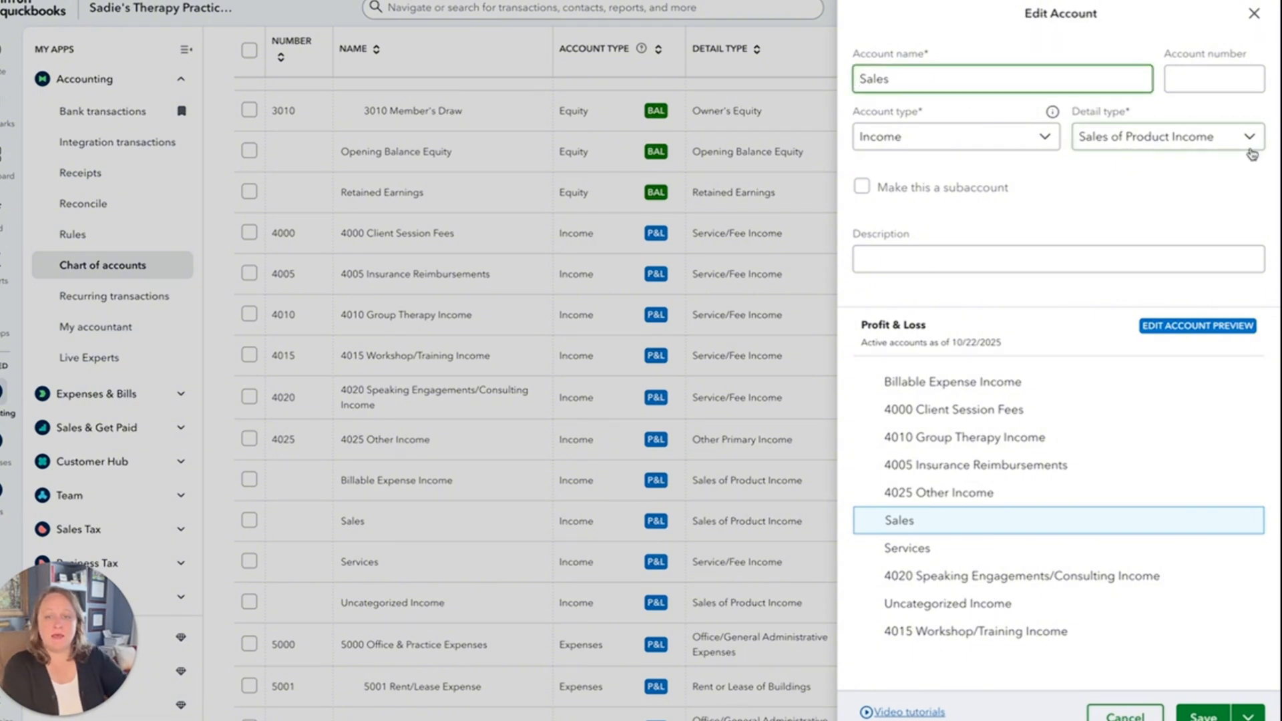
type("Web")
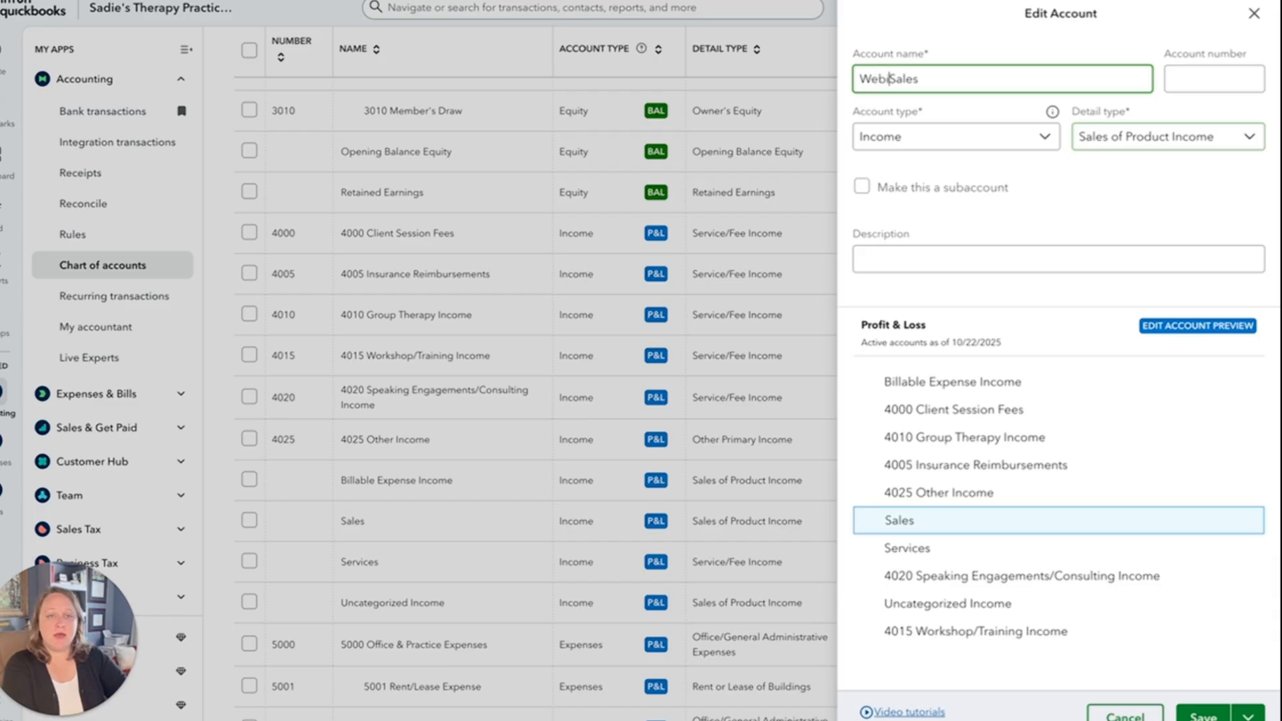
type("inar")
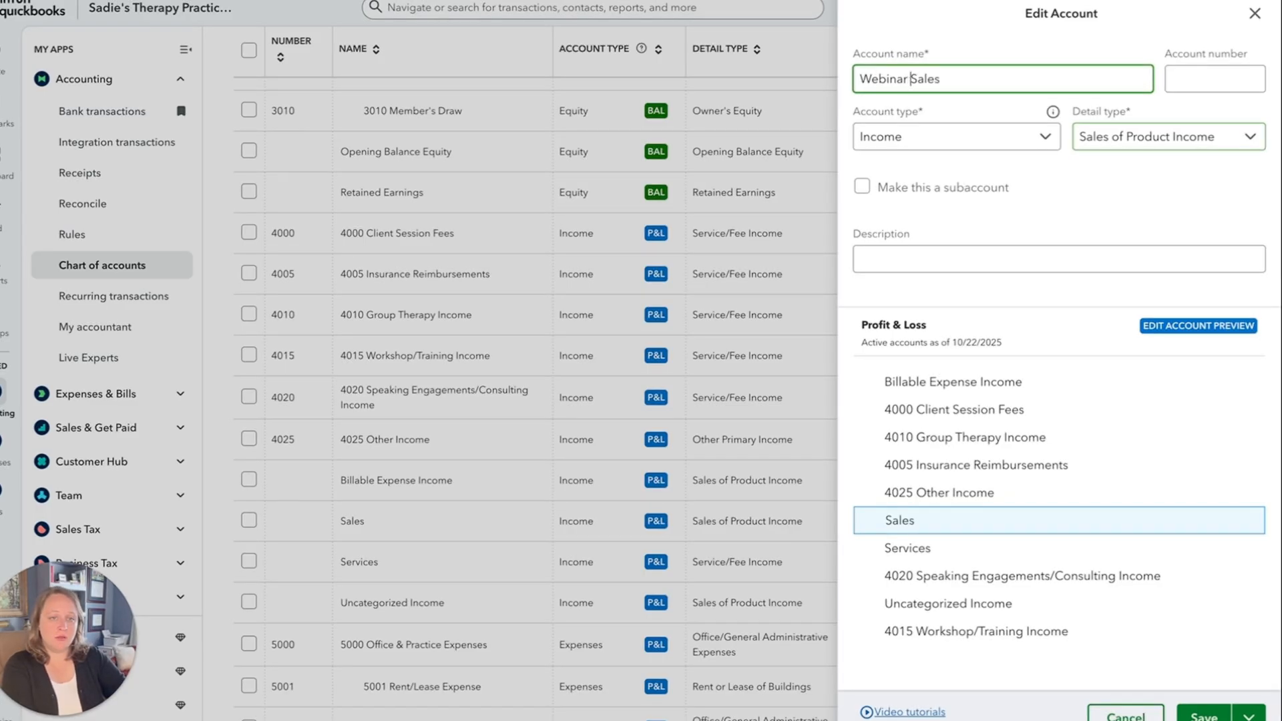
type(" See")
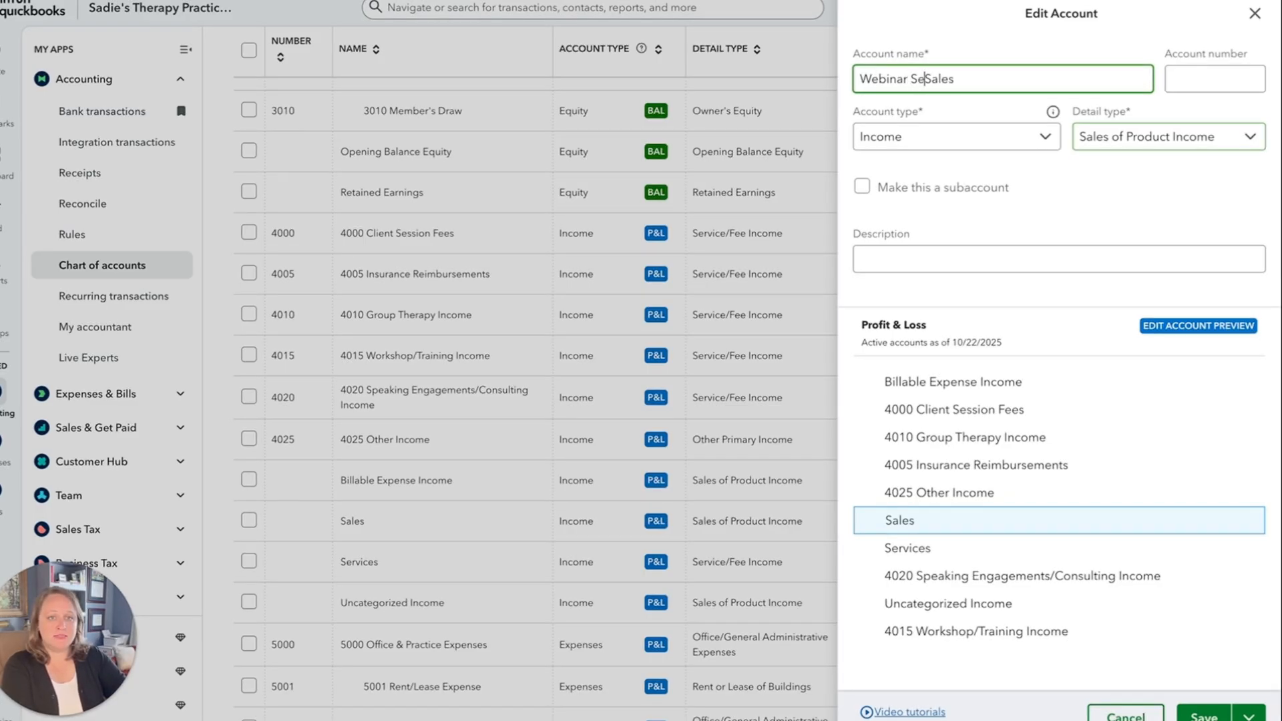
type("sions")
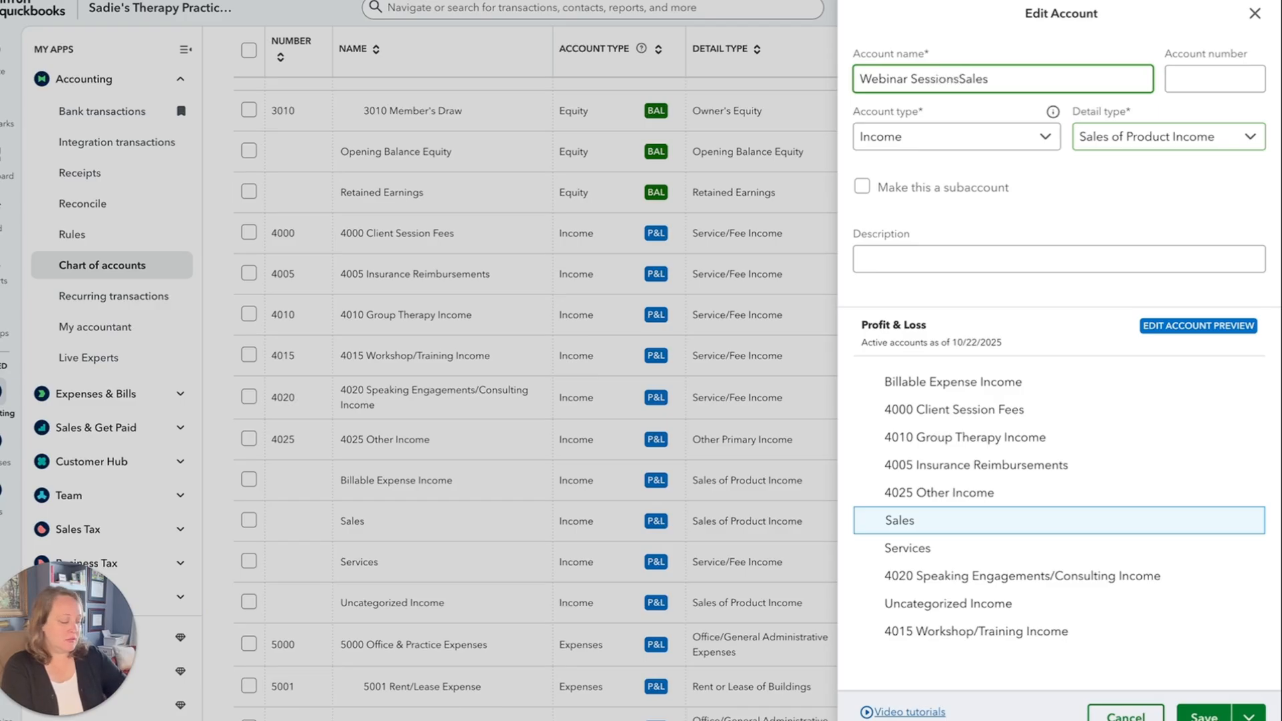
key("Delete")
key("Delete")
key("Delete")
key("Delete")
key("Delete")
key("Tab")
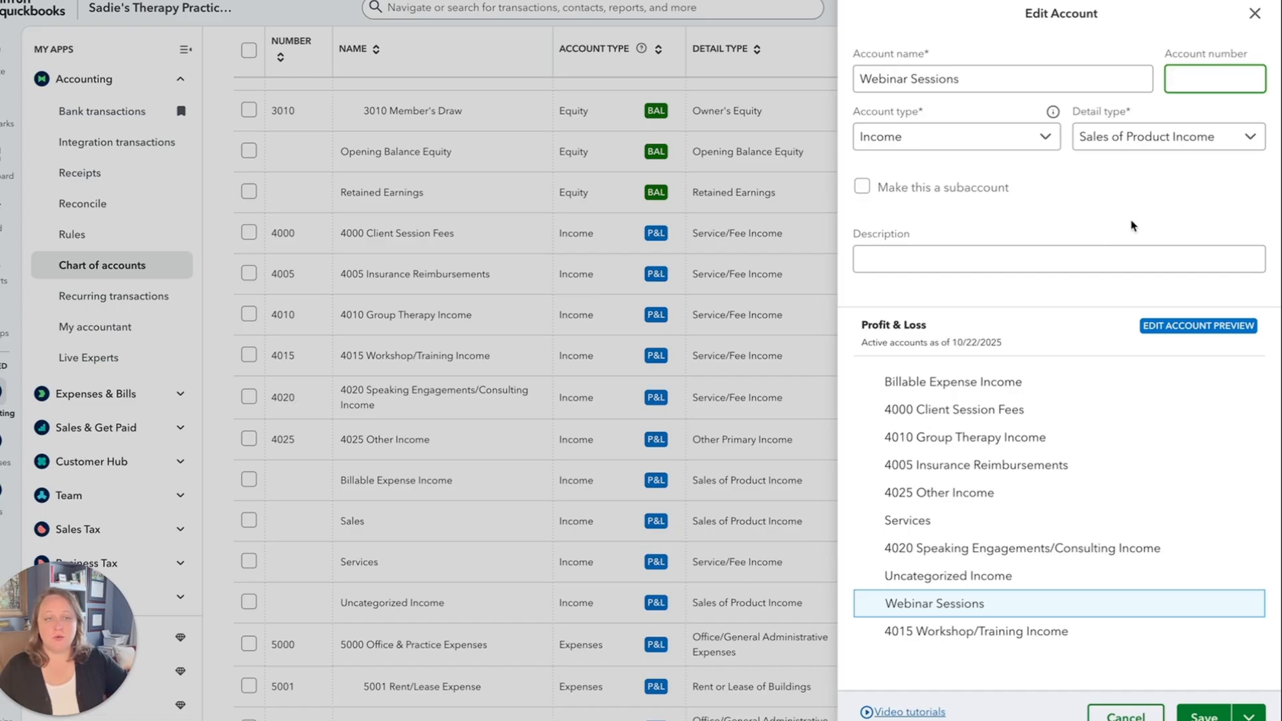
Set the Webinar Sessions account's number to 4030 and detail type to Service/Fee Income, save it, and check its entry in the list.
left_click(1196, 81)
type("40")
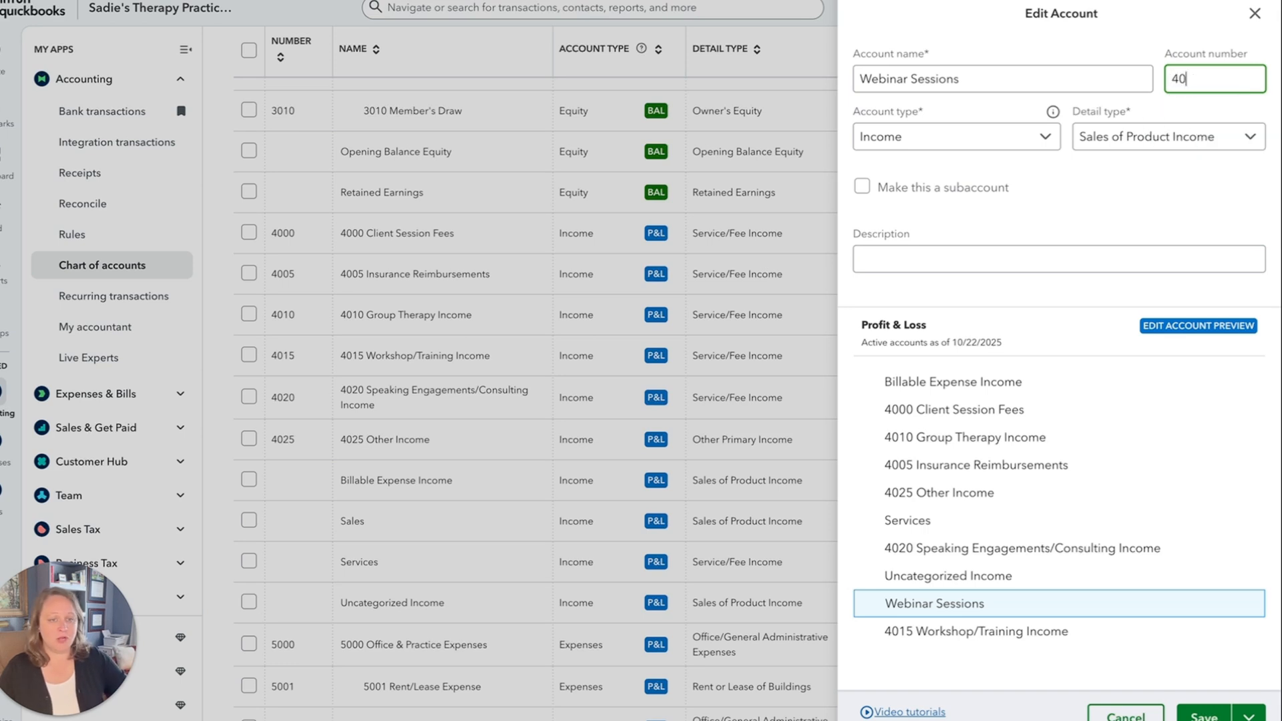
type("30")
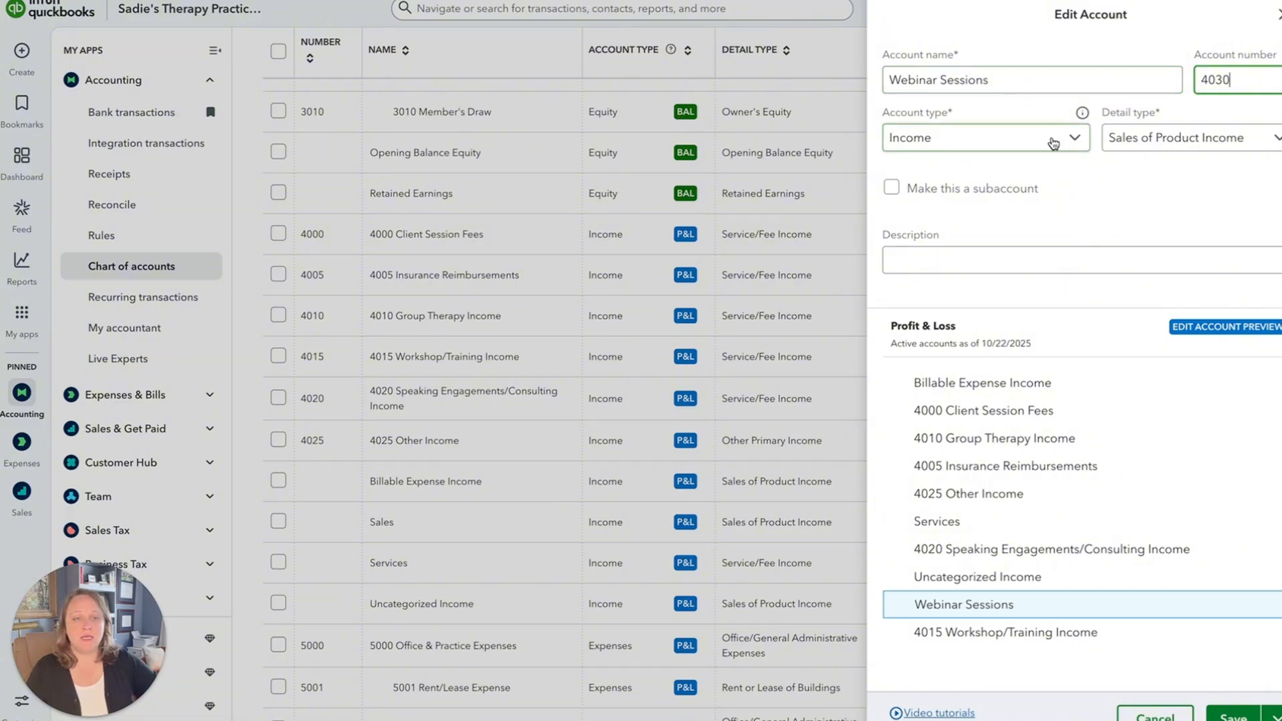
left_click(1226, 150)
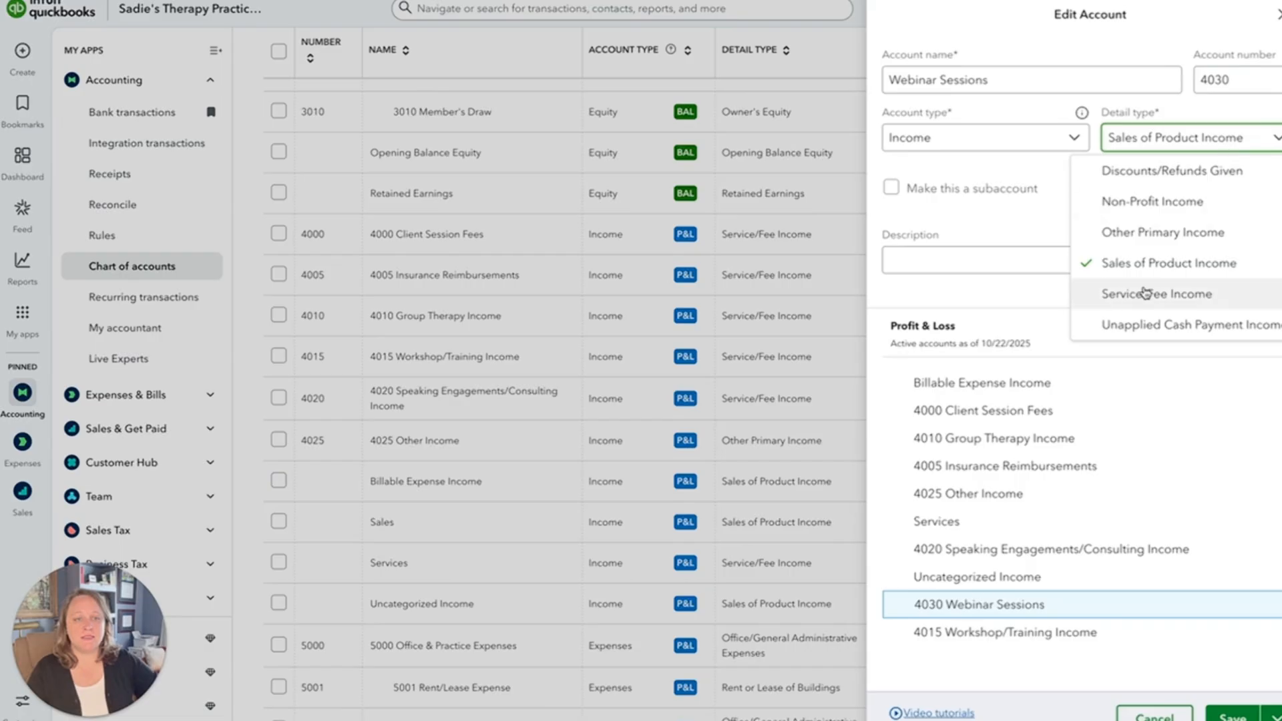
left_click(1114, 294)
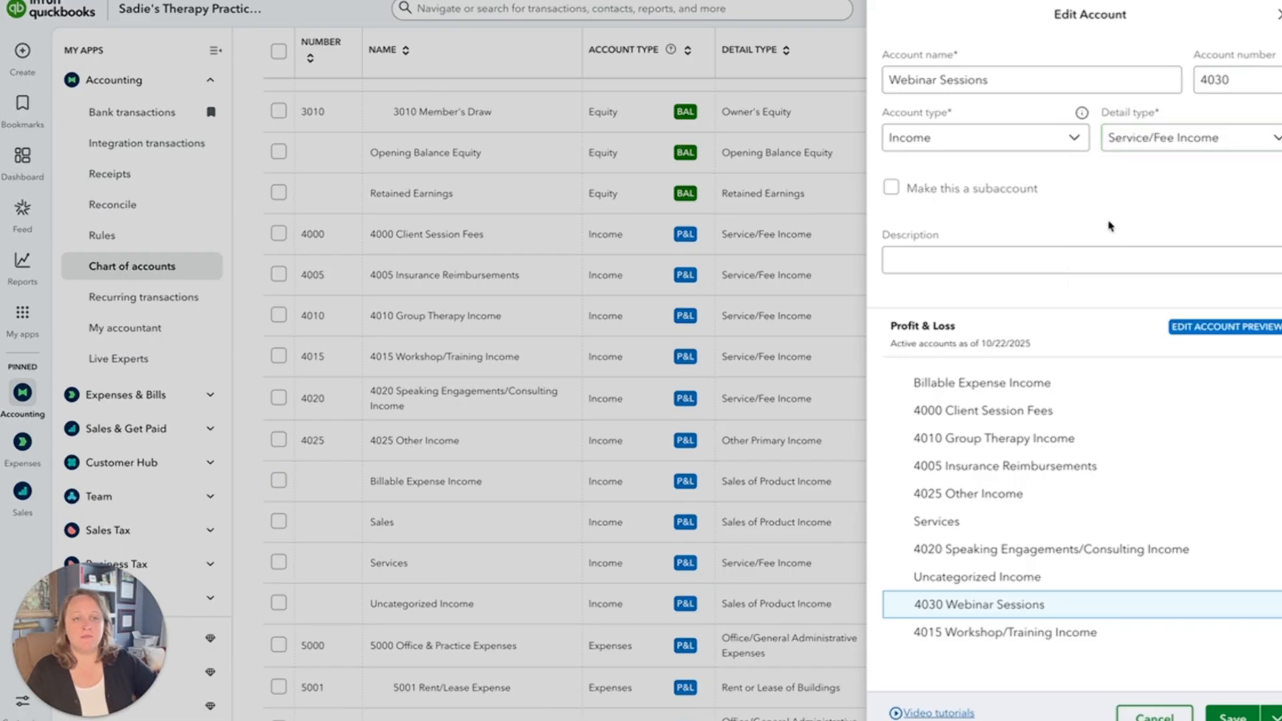
left_click(1232, 716)
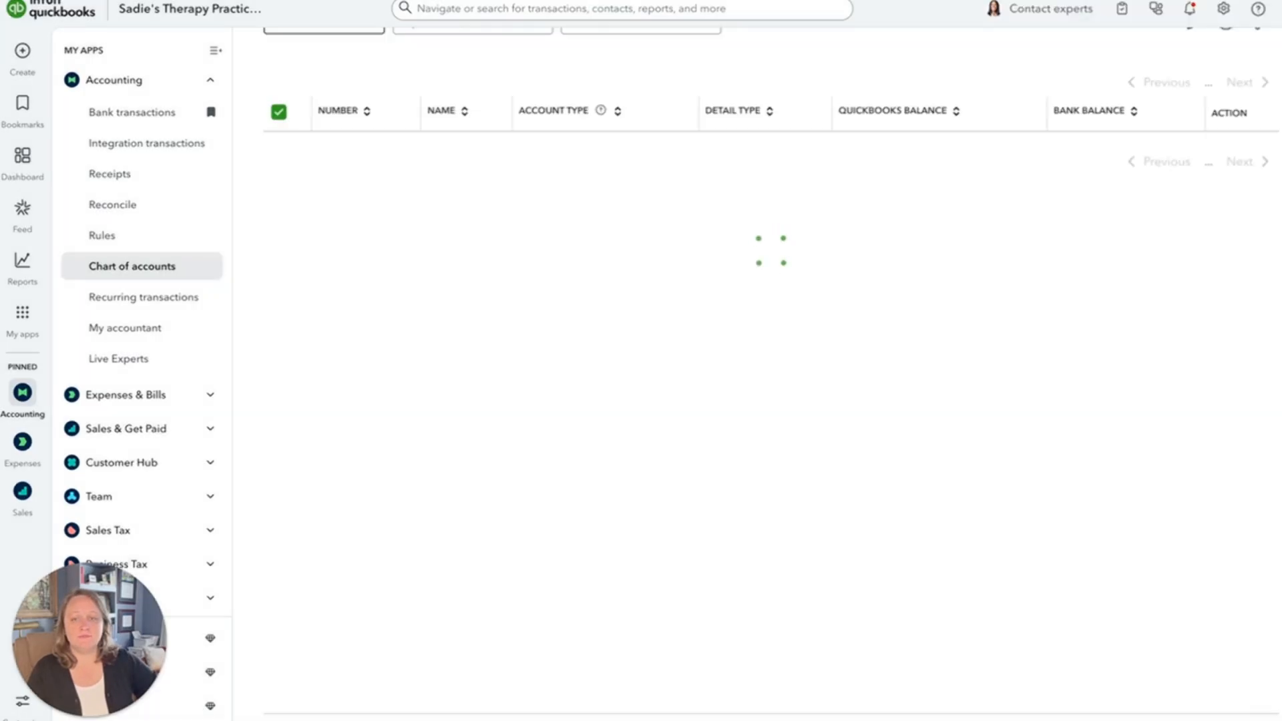
scroll(681, 564, "down", 3)
scroll(681, 563, "down", 3)
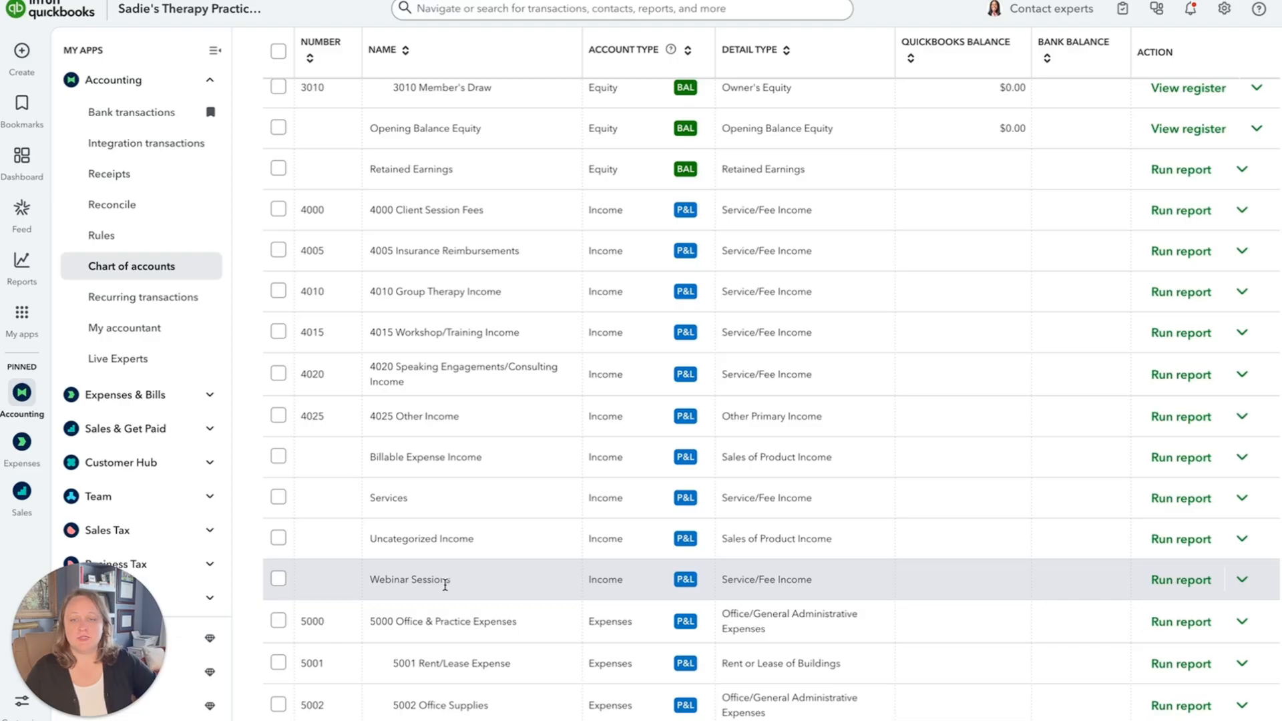
scroll(461, 587, "down", 1)
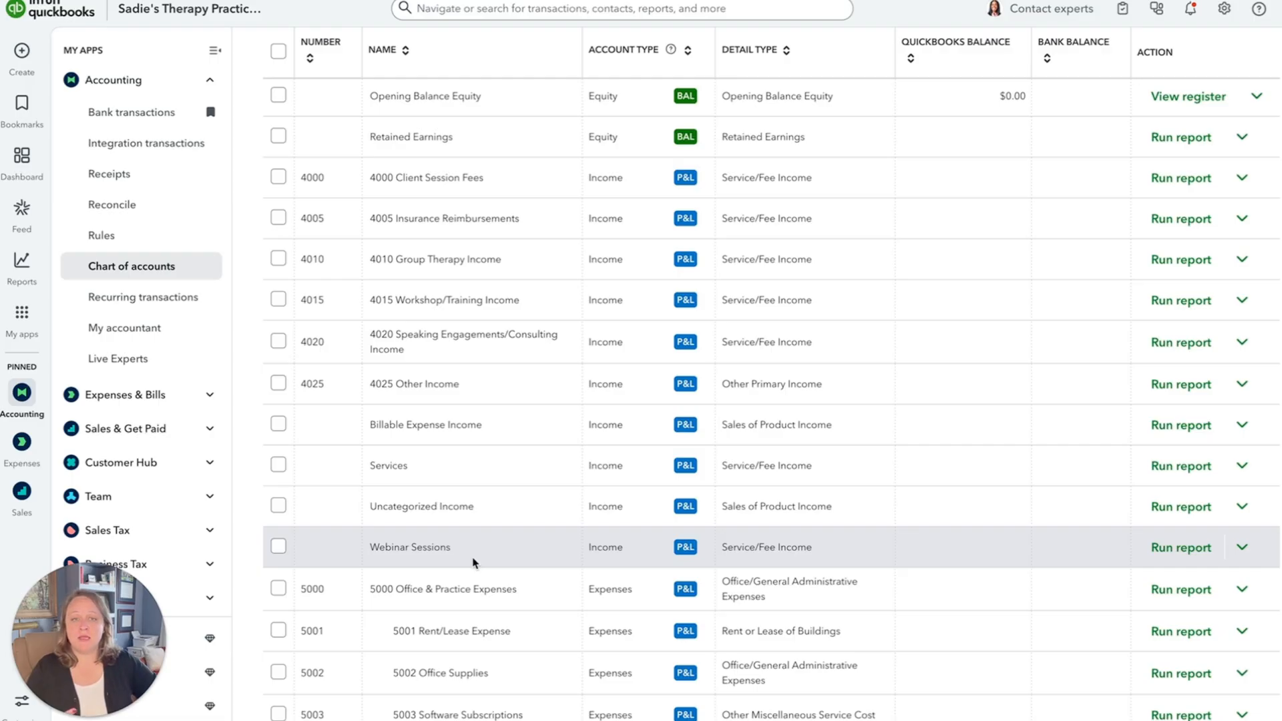
Start a new account in the chart of accounts and name it "EHR Software Fee".
scroll(487, 532, "up", 15)
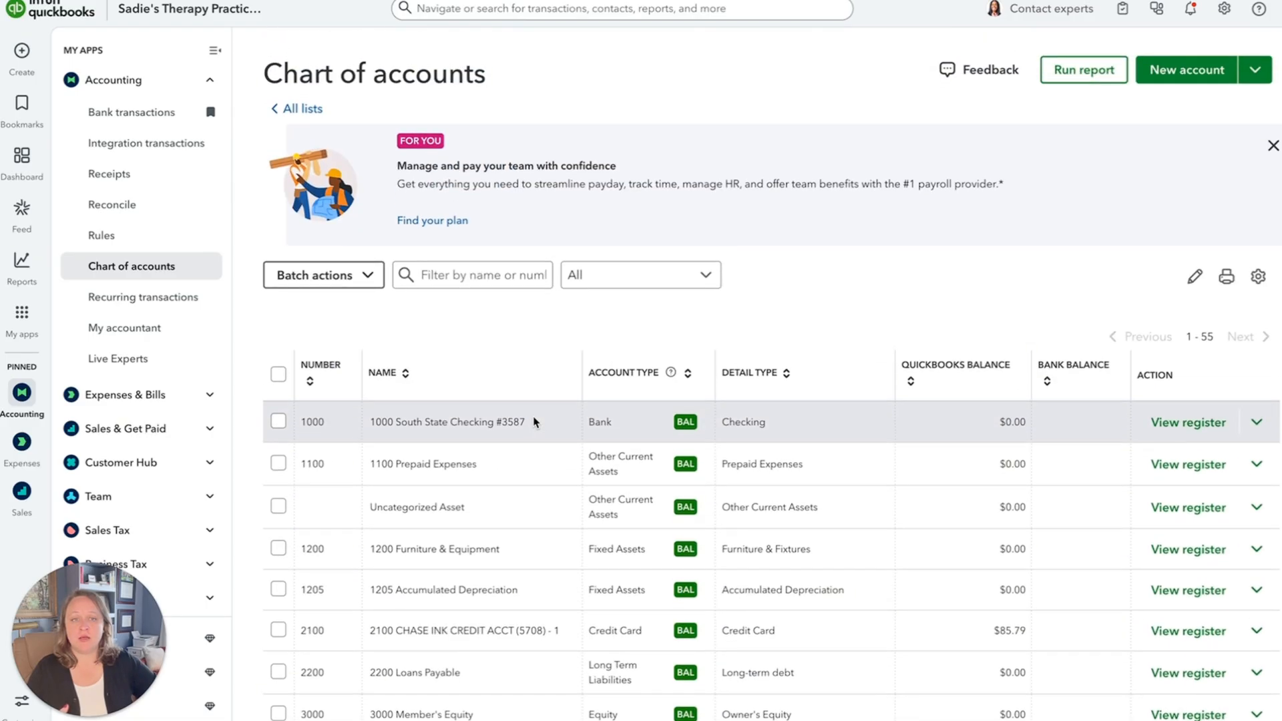
left_click(1182, 75)
left_click(971, 84)
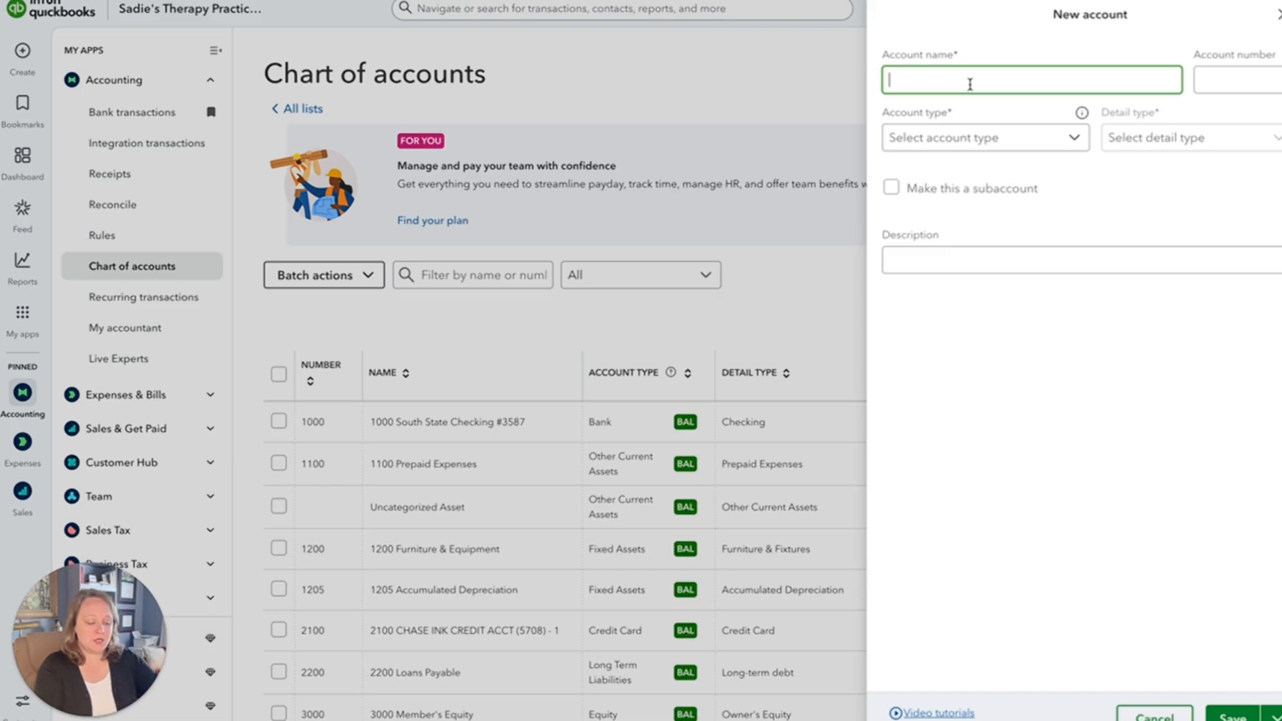
type("EHR Softa")
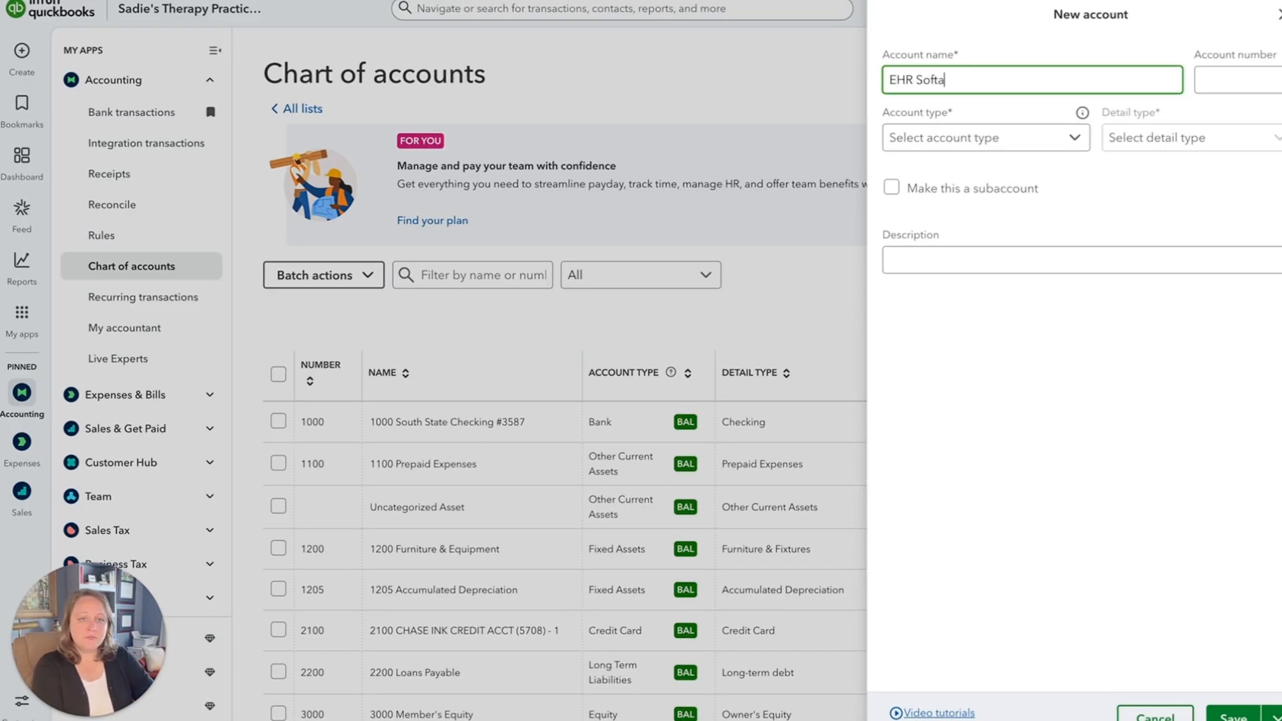
key("BackSpace")
type("ware Fee")
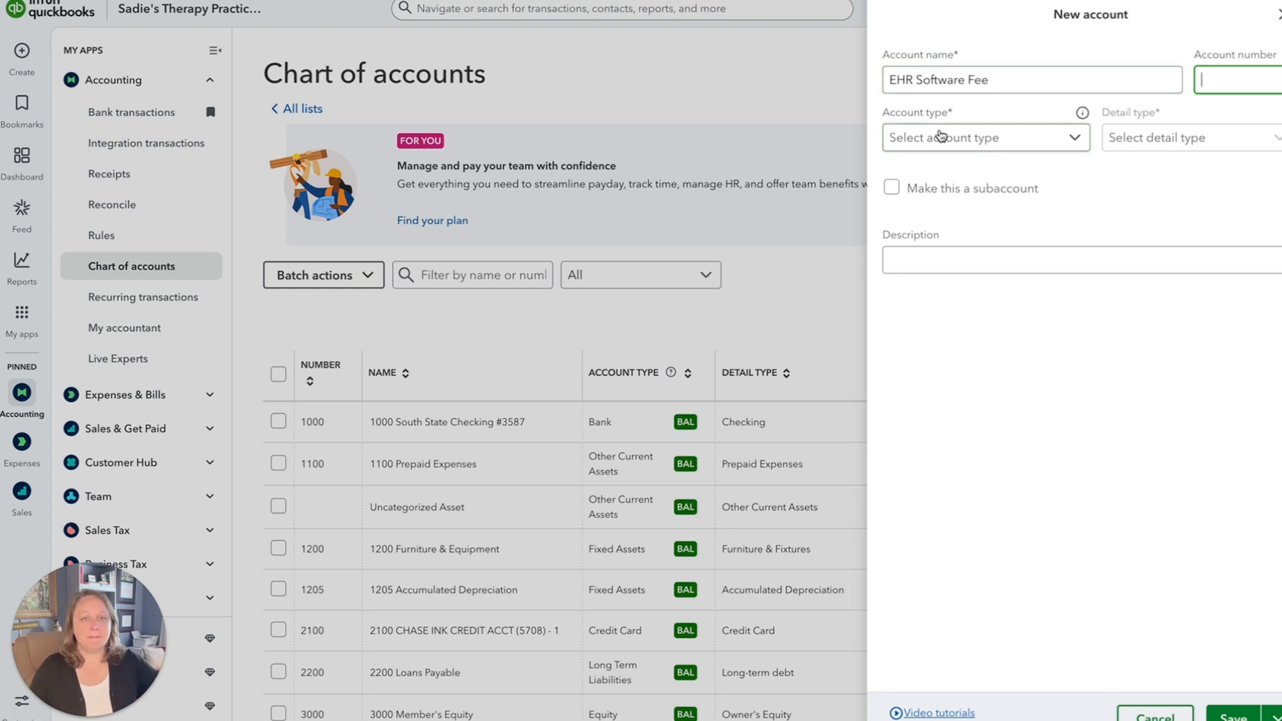
Set the new account's type to Expenses and, after reviewing the options, its detail type to Dues & subscriptions.
left_click(944, 136)
scroll(975, 293, "down", 5)
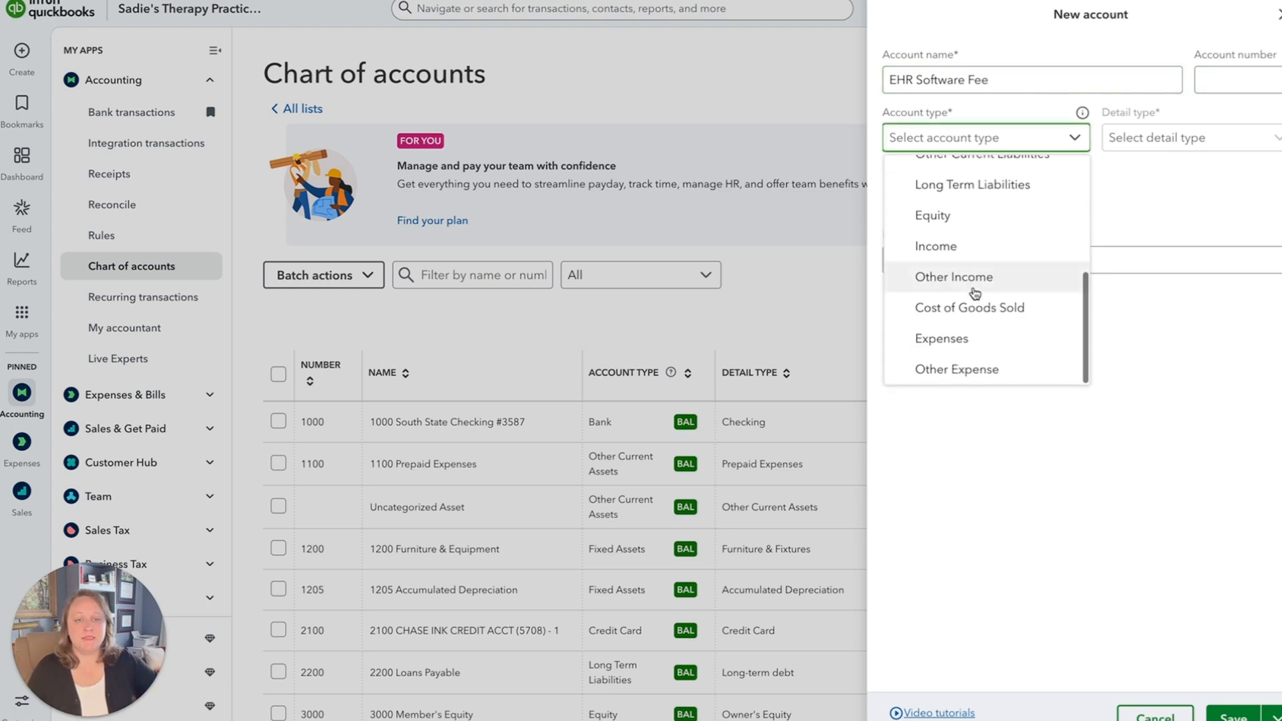
left_click(973, 334)
left_click(1191, 140)
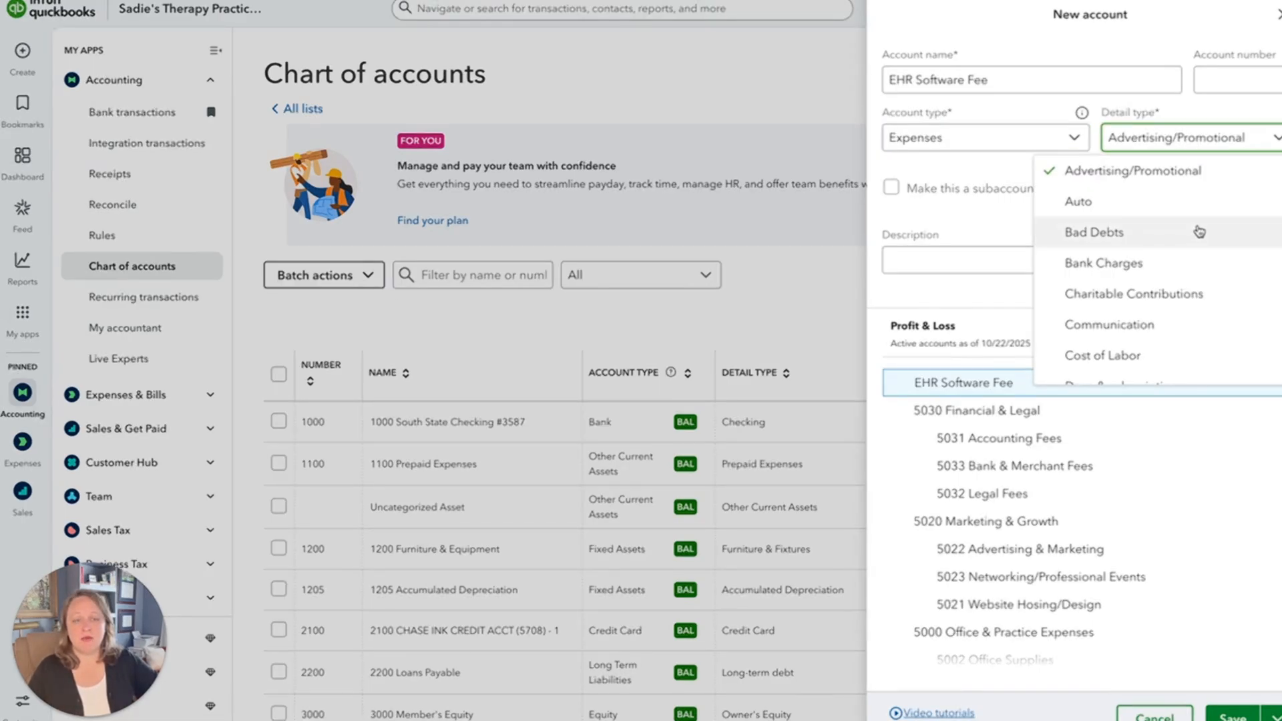
scroll(1202, 266, "down", 3)
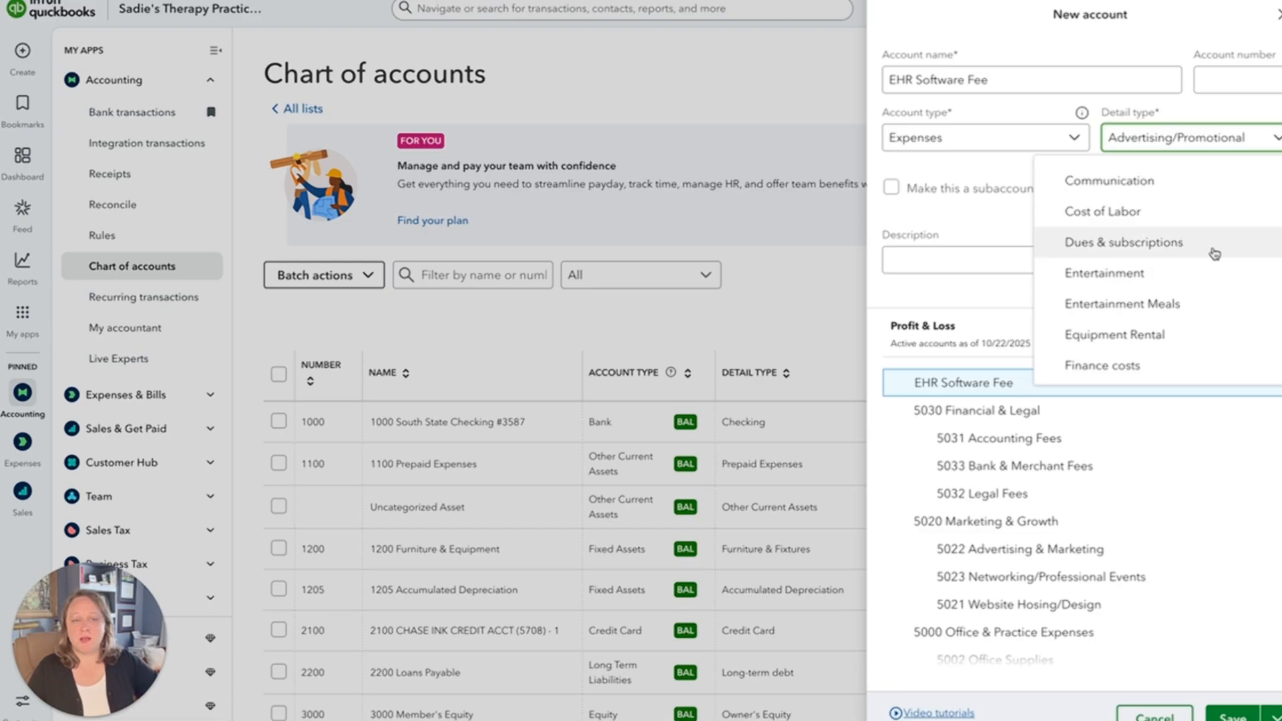
scroll(1215, 253, "down", 4)
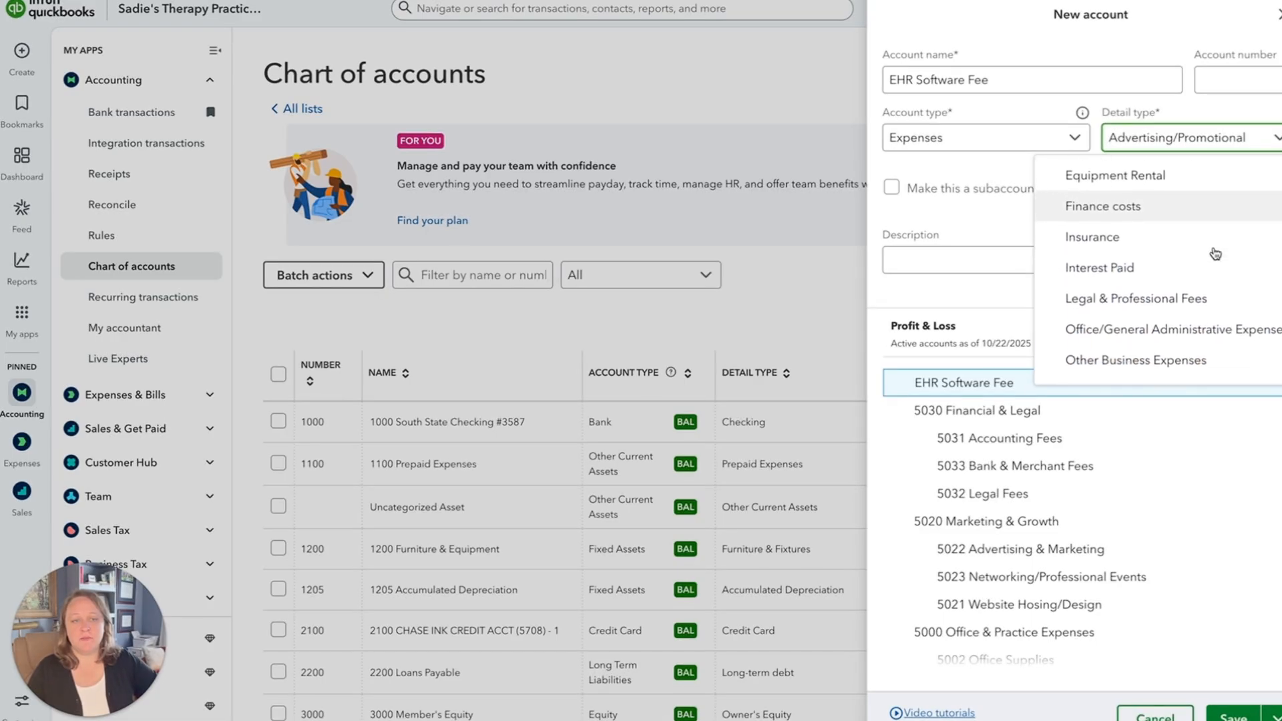
scroll(1215, 253, "down", 2)
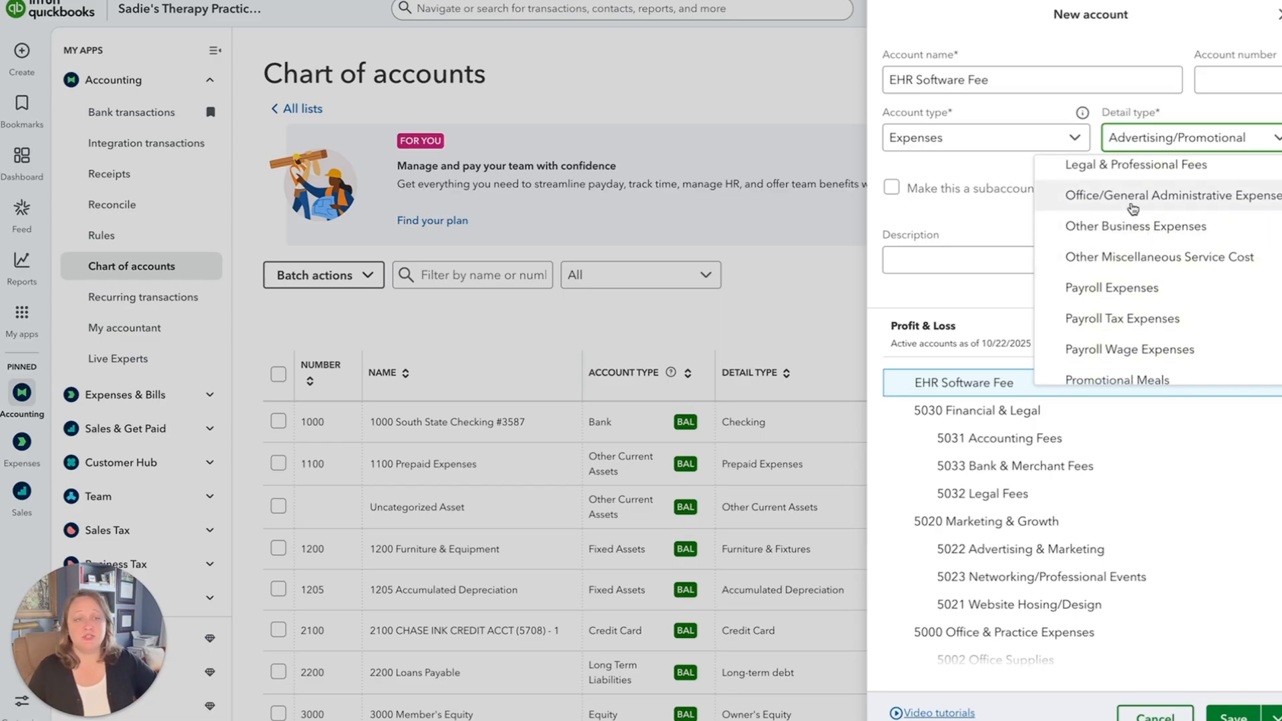
scroll(1149, 328, "down", 8)
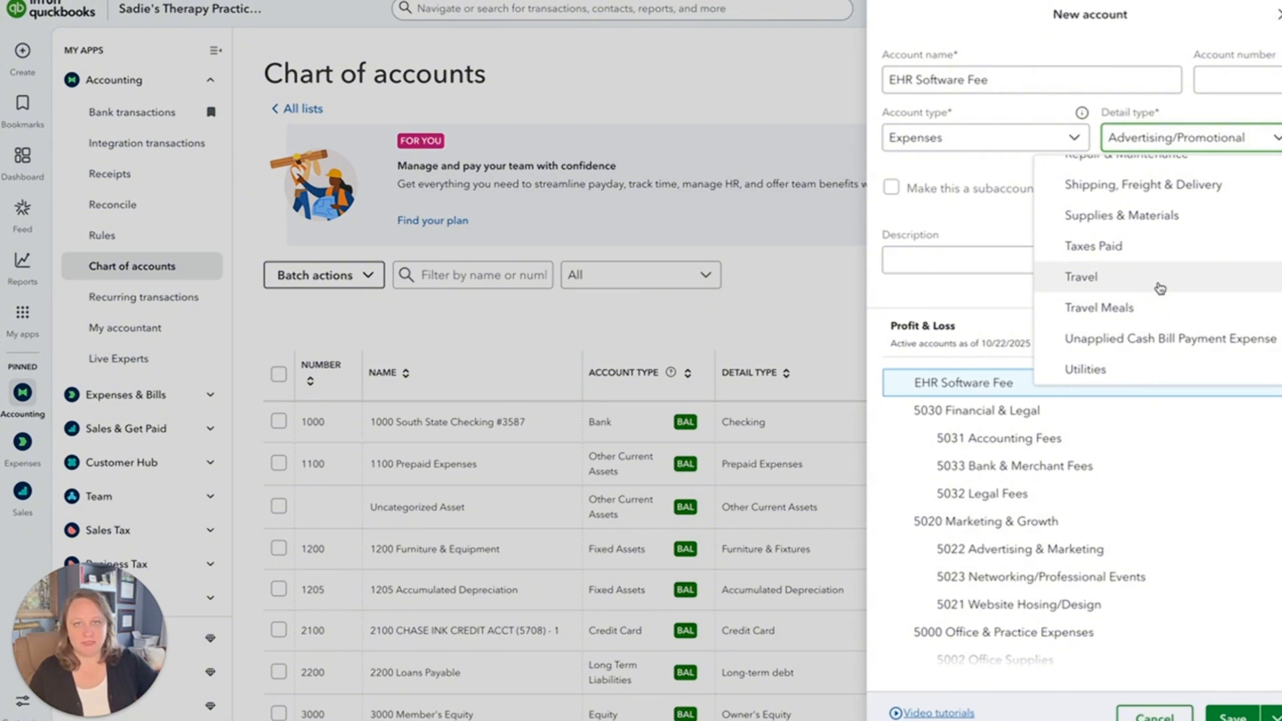
scroll(1160, 289, "up", 10)
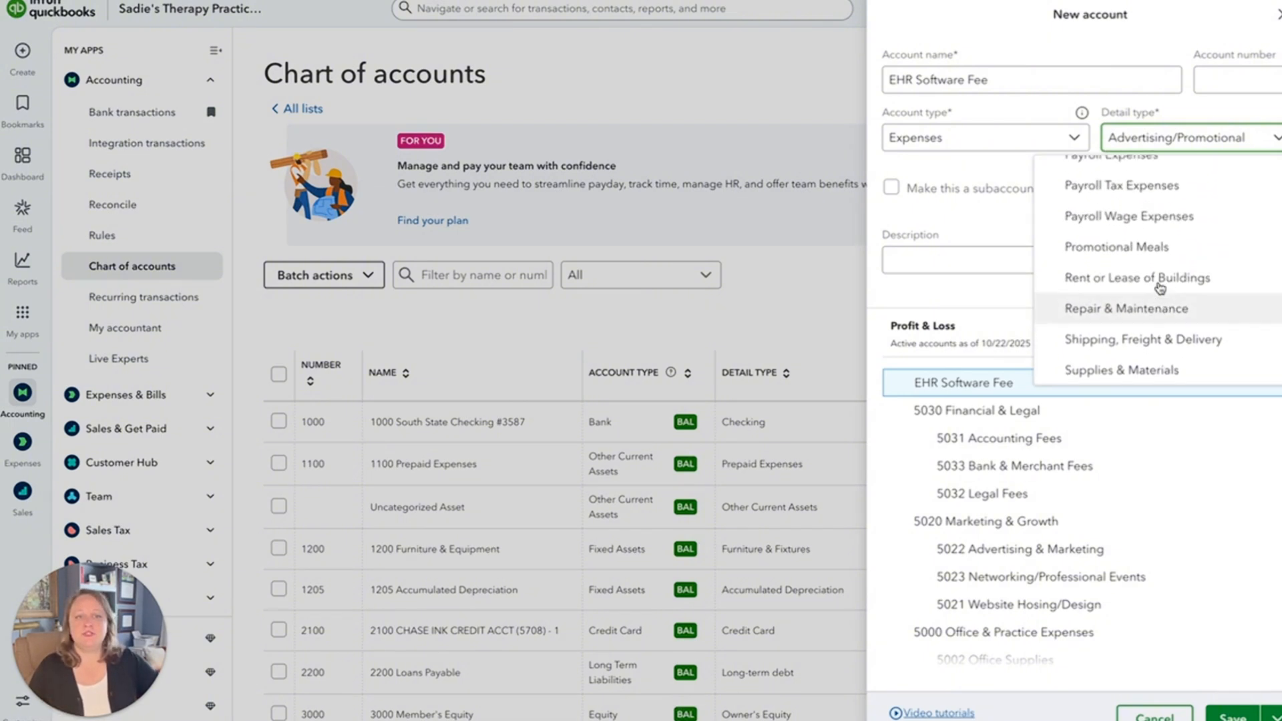
scroll(1160, 289, "up", 1)
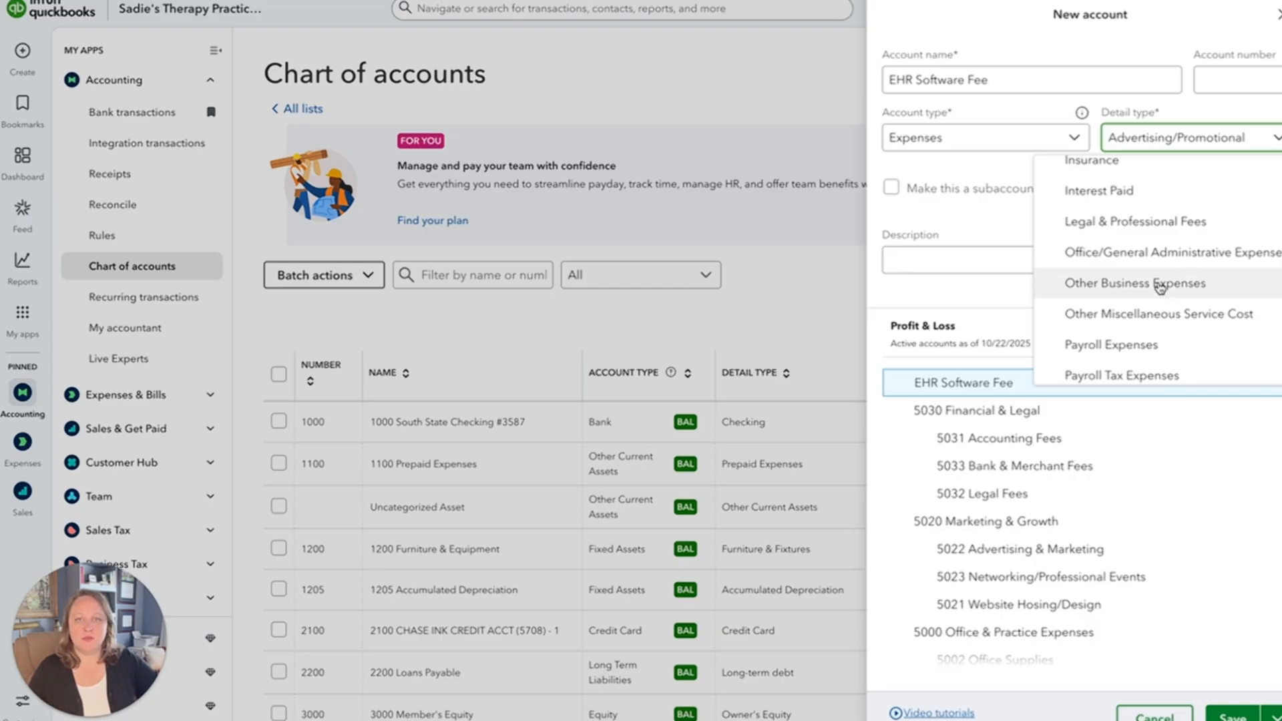
scroll(1160, 289, "up", 5)
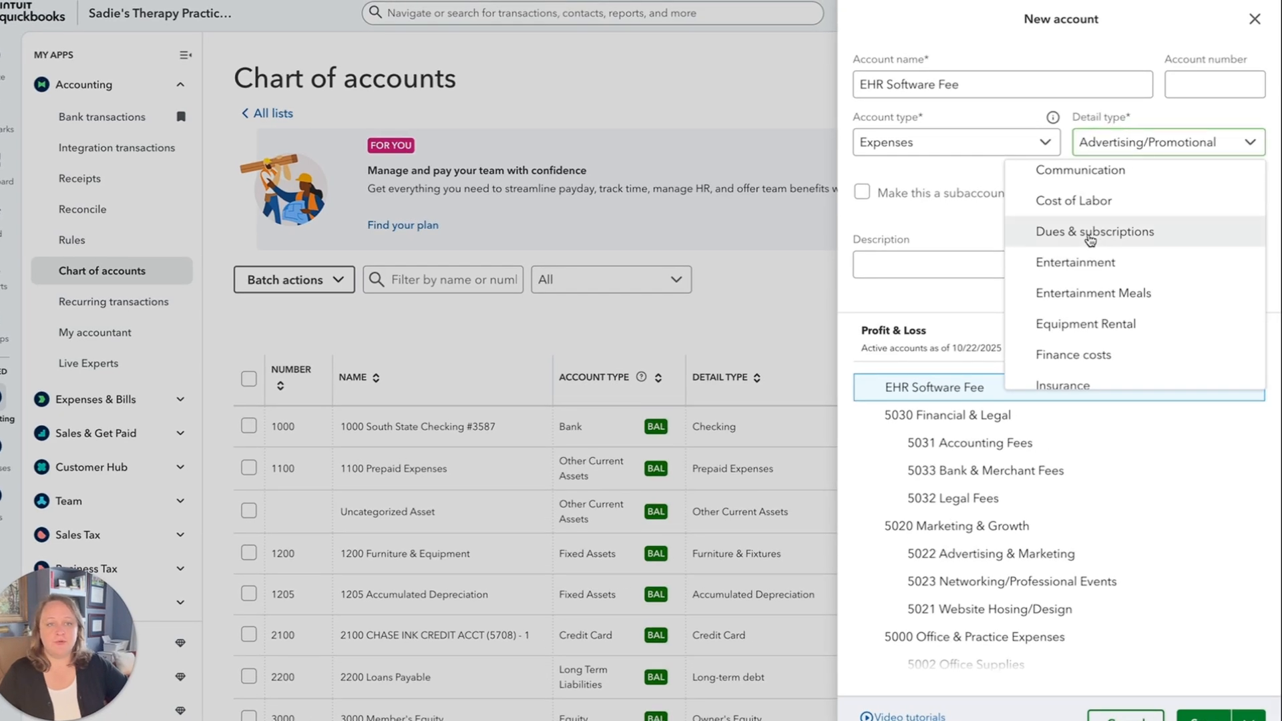
left_click(1089, 234)
Review the existing expense account numbers in the Profit & Loss preview and set the EHR Software Fee account's number to 5007.
left_click(1216, 75)
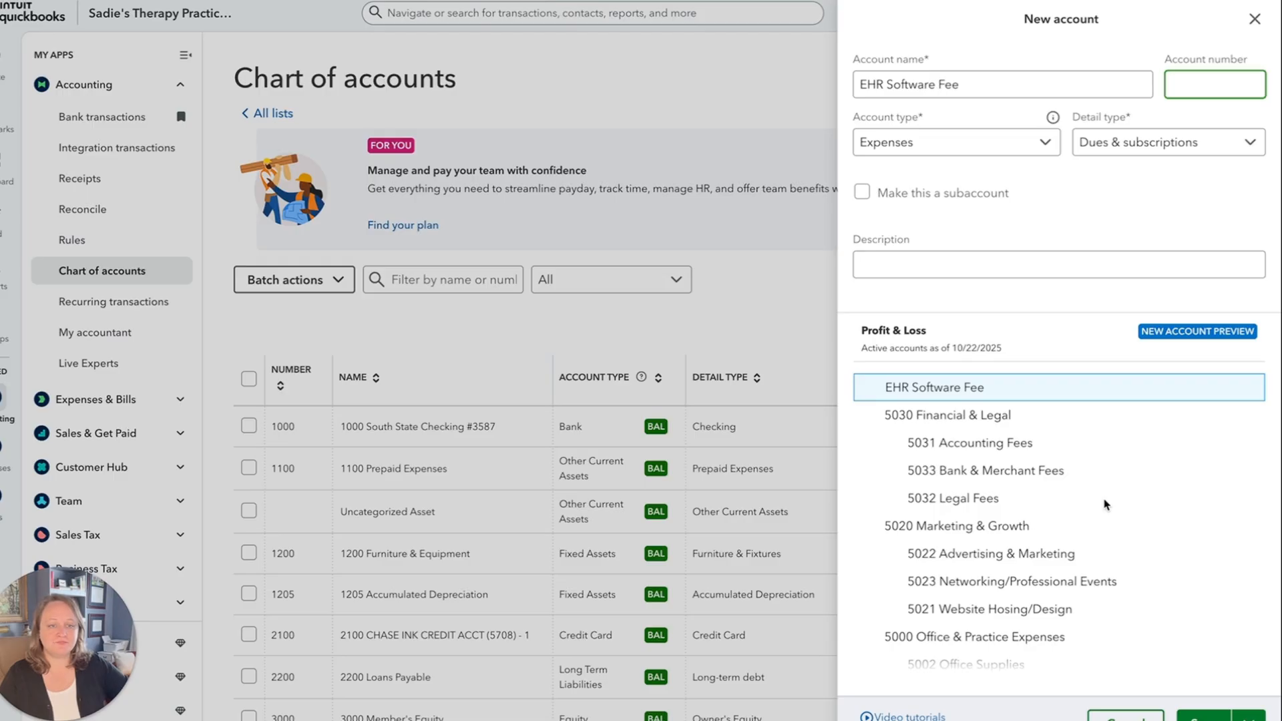
scroll(1105, 505, "down", 2)
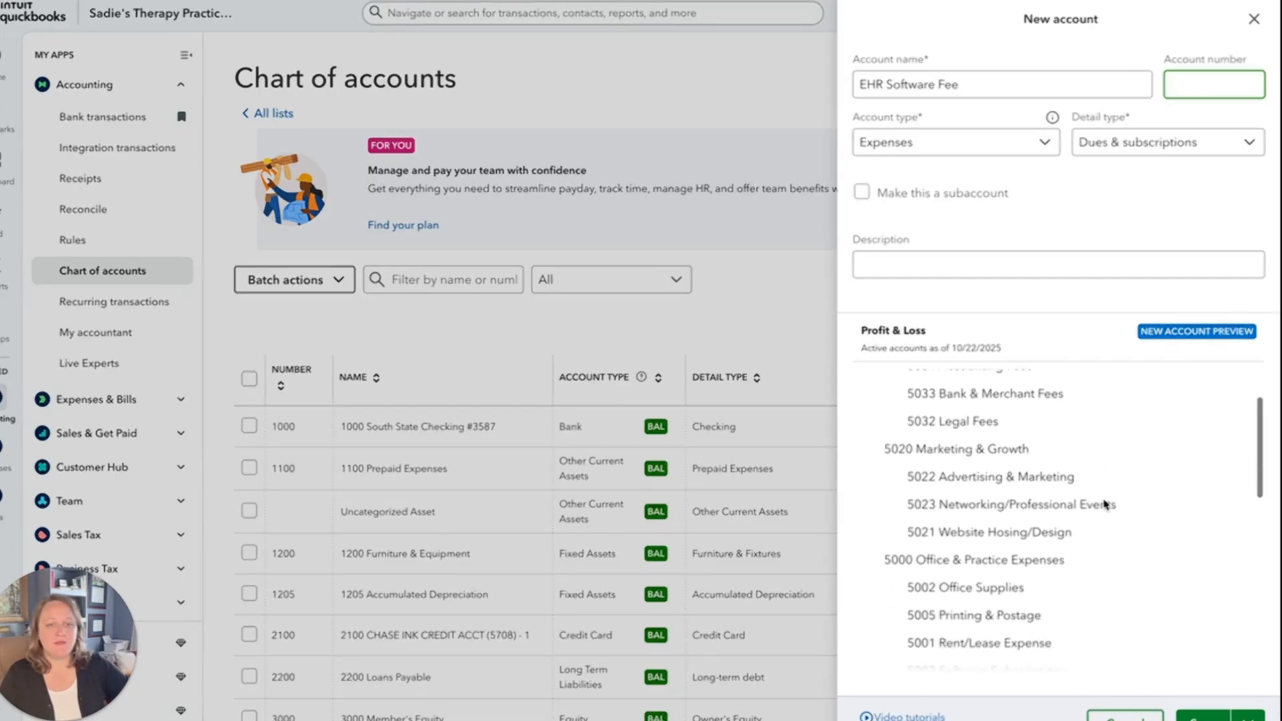
scroll(1105, 505, "down", 4)
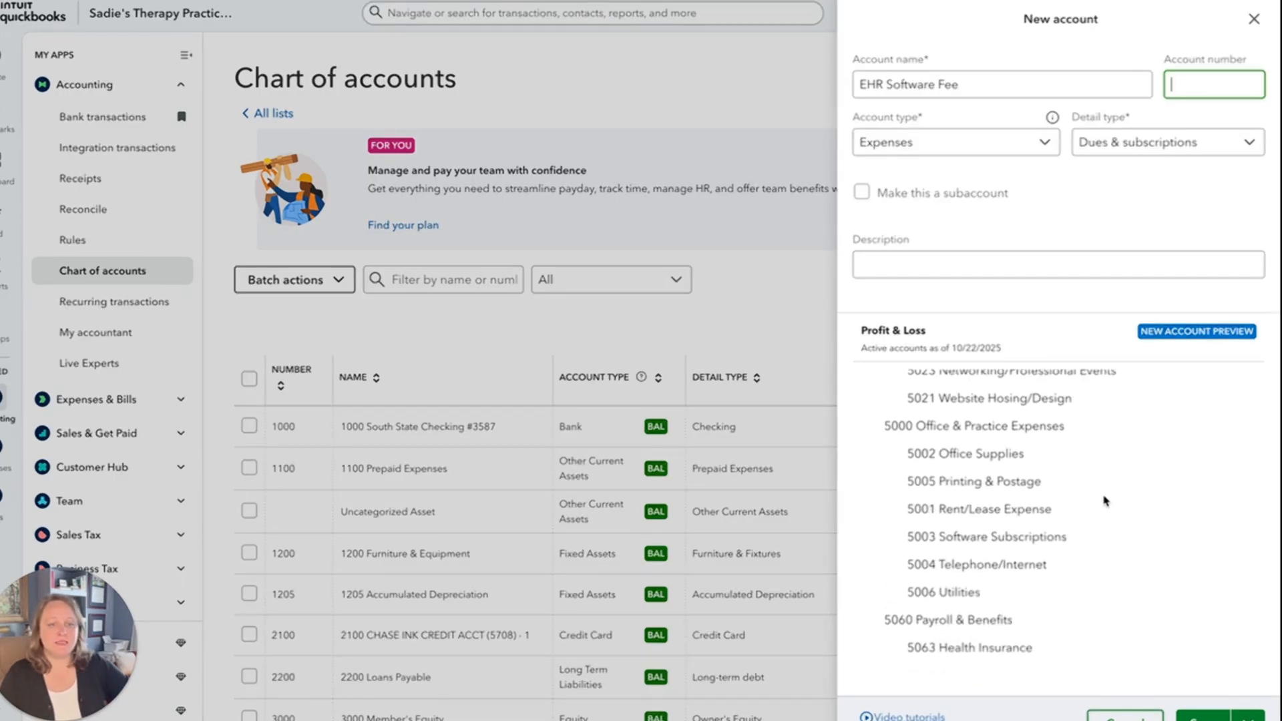
scroll(1105, 502, "down", 10)
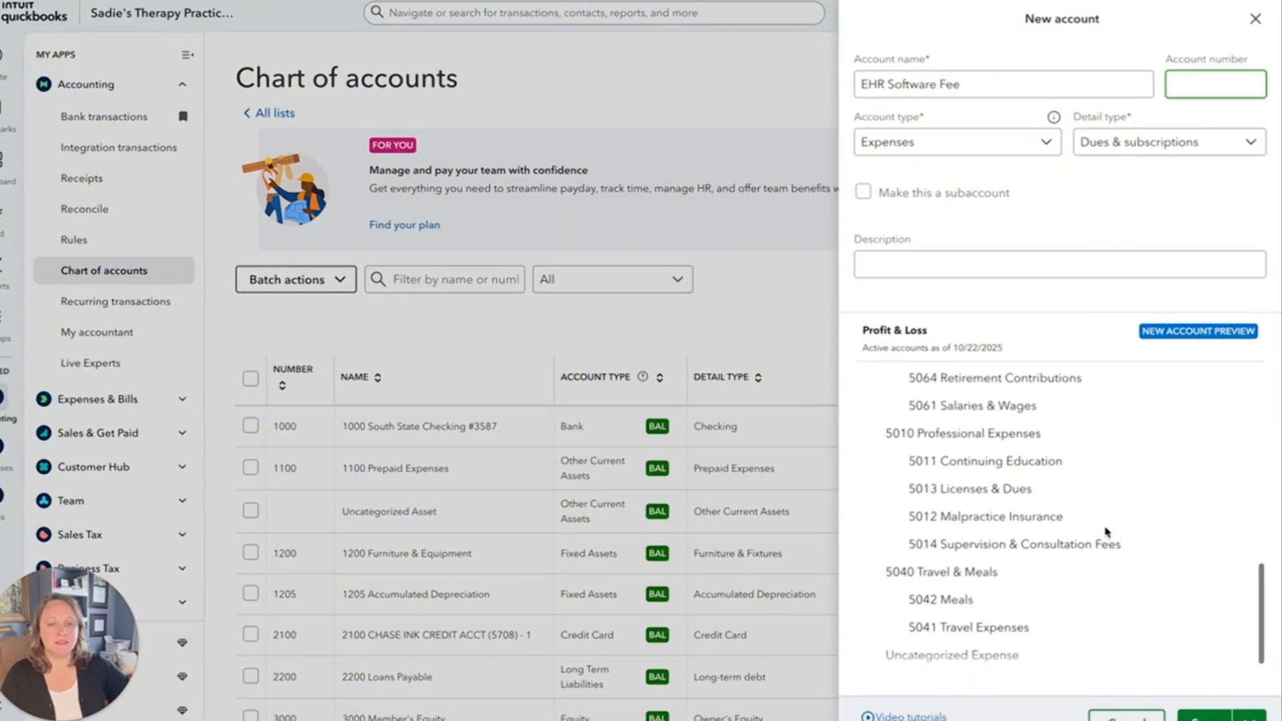
scroll(1108, 531, "down", 1)
scroll(1107, 527, "up", 1)
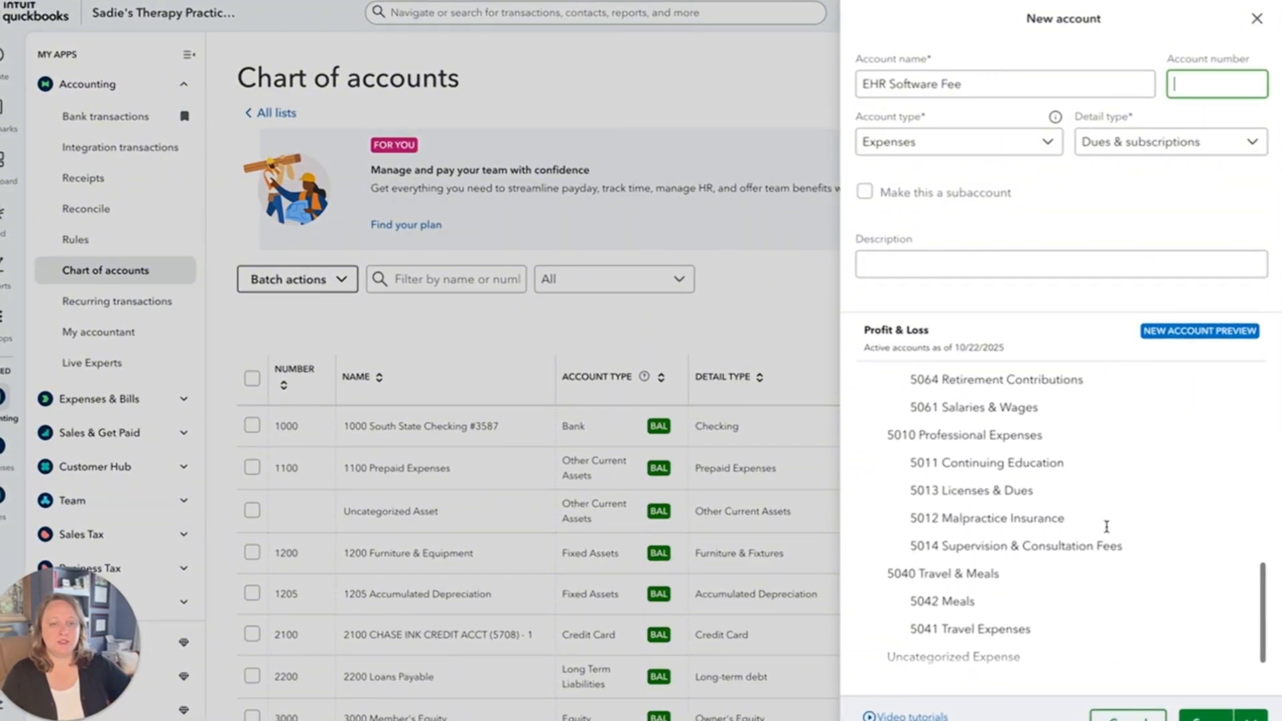
scroll(1107, 529, "up", 5)
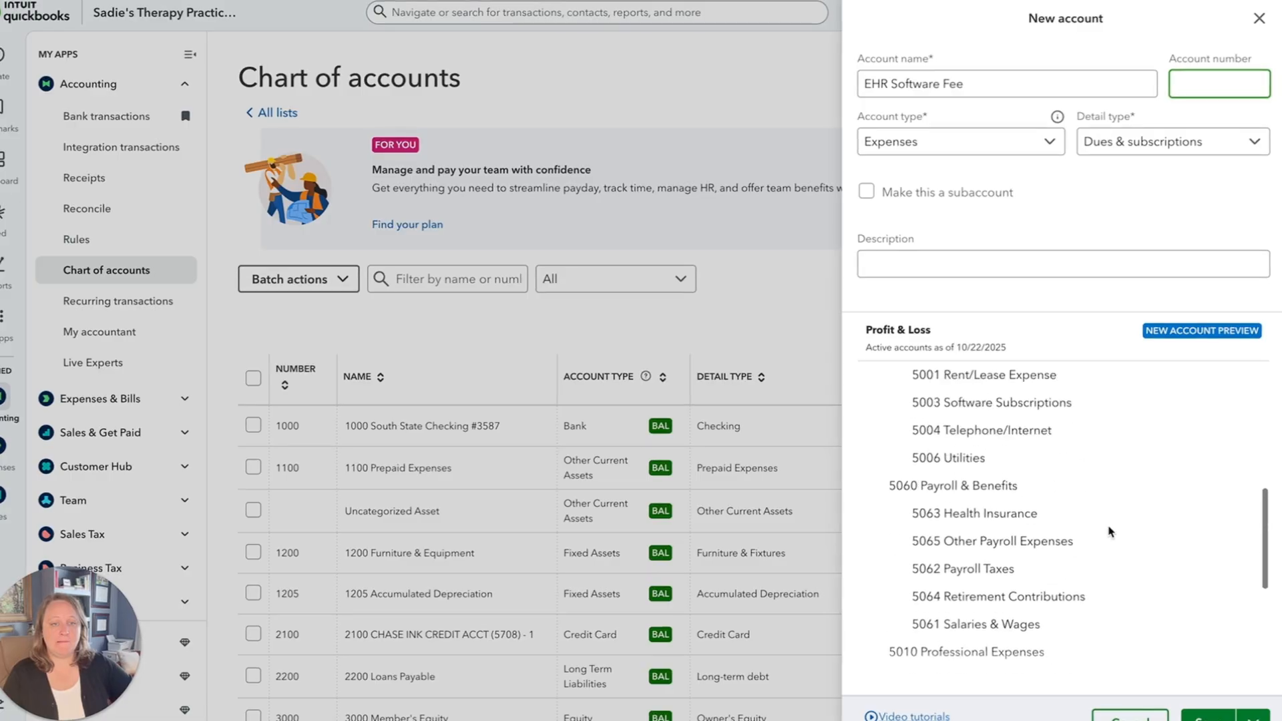
scroll(1110, 530, "up", 3)
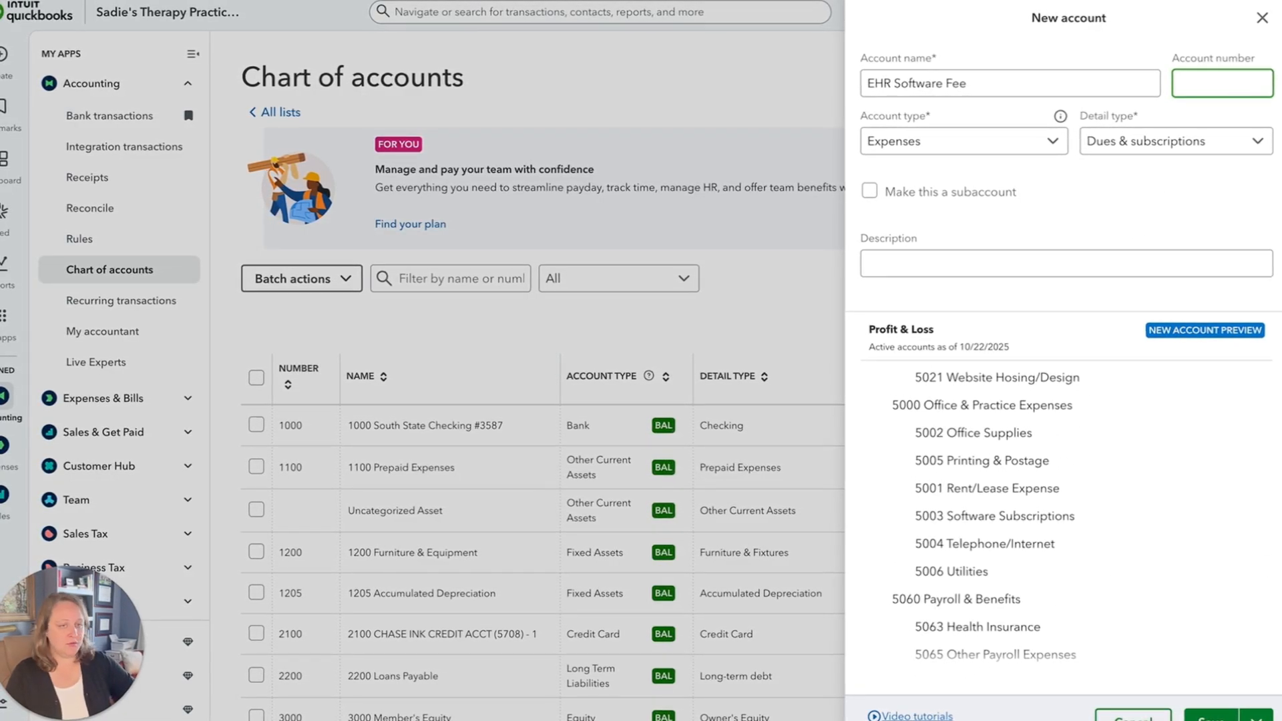
type("5007")
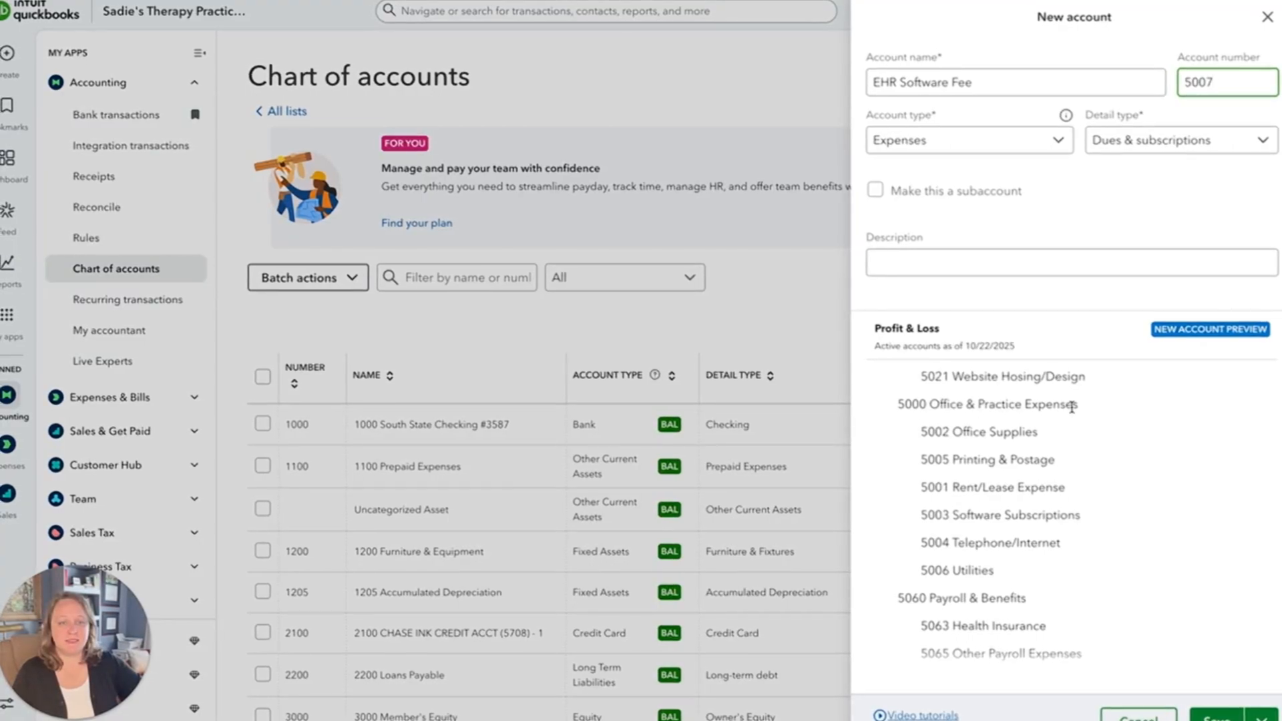
Make EHR Software Fee a subaccount of Office & Practice Expenses, save it, and check its entry in the chart of accounts.
left_click(877, 193)
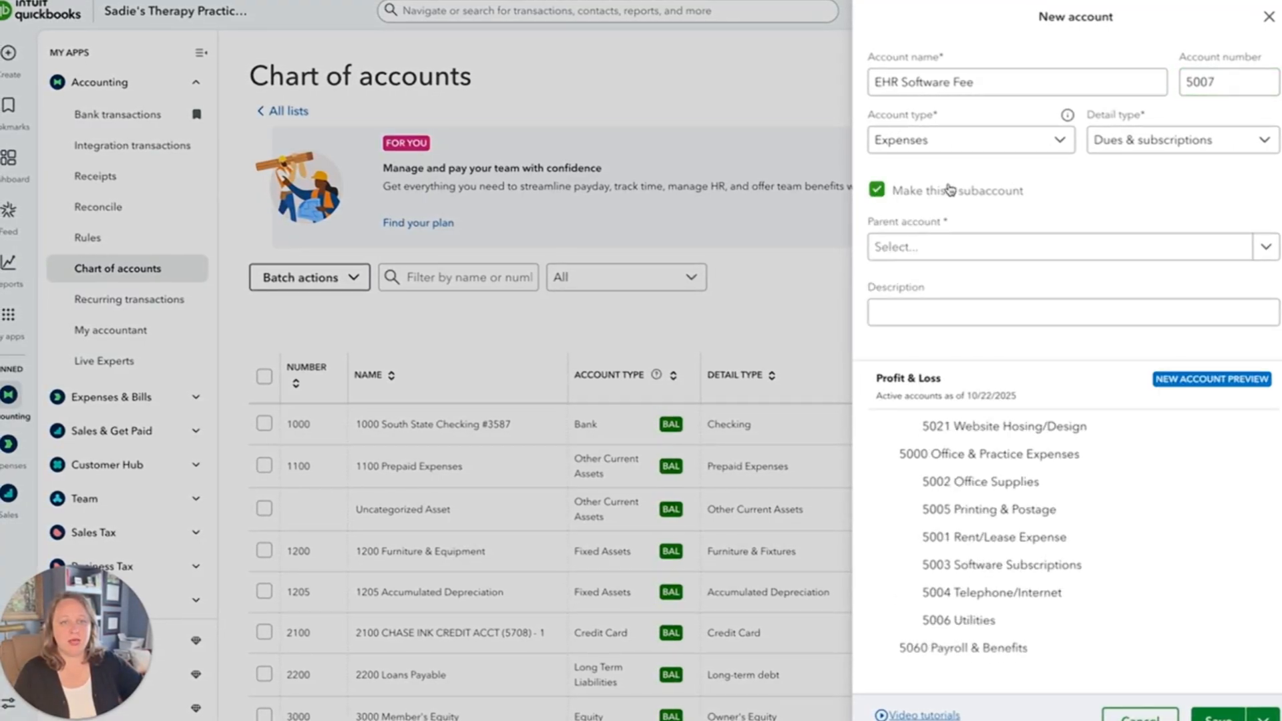
left_click(936, 248)
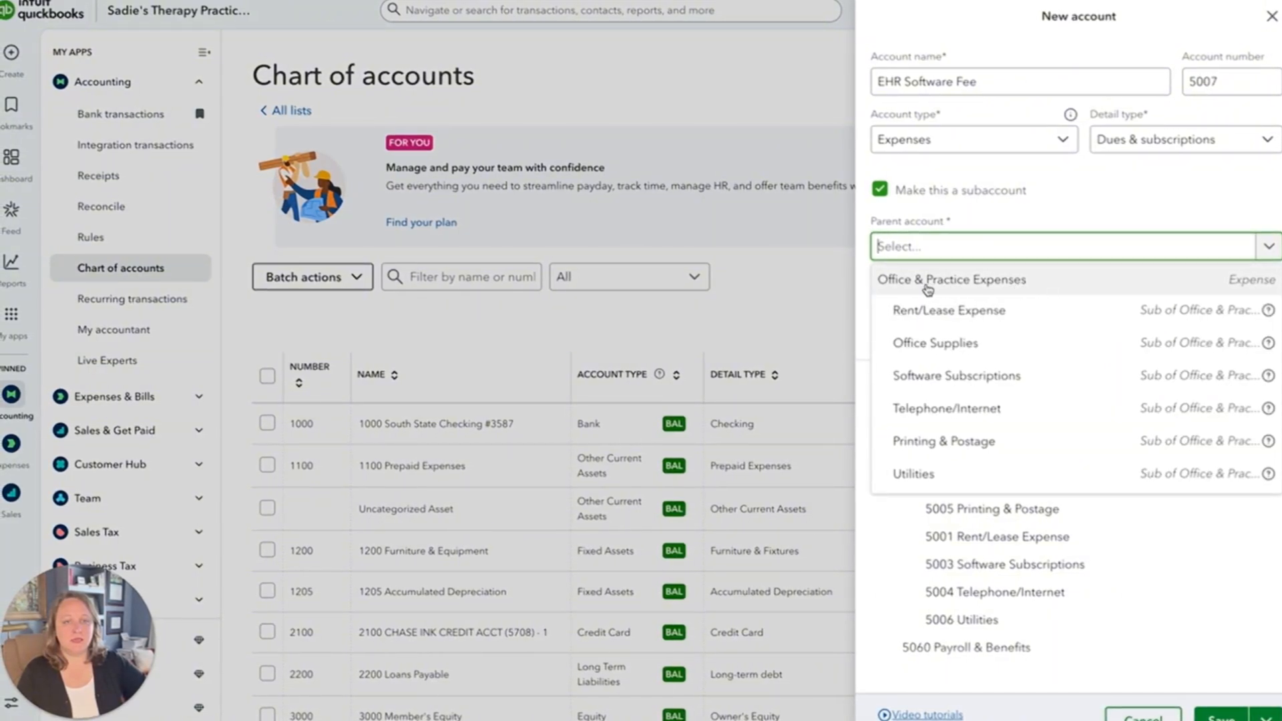
left_click(976, 282)
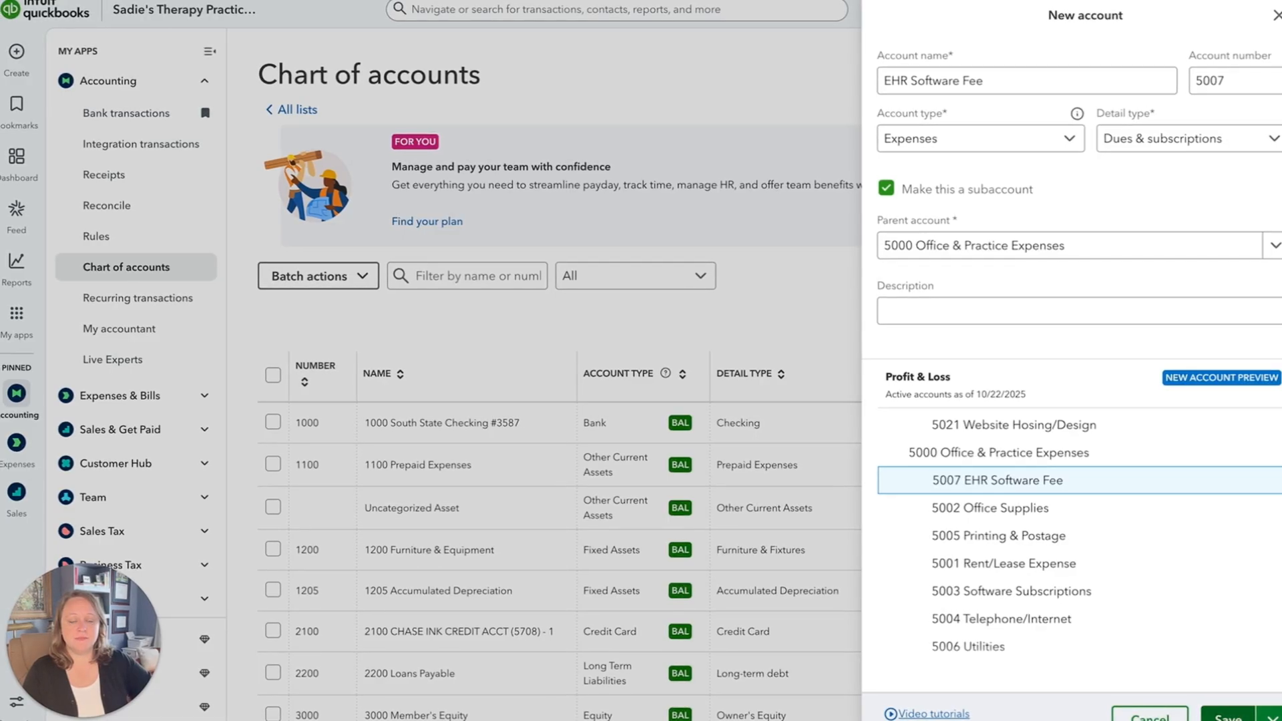
left_click(1228, 716)
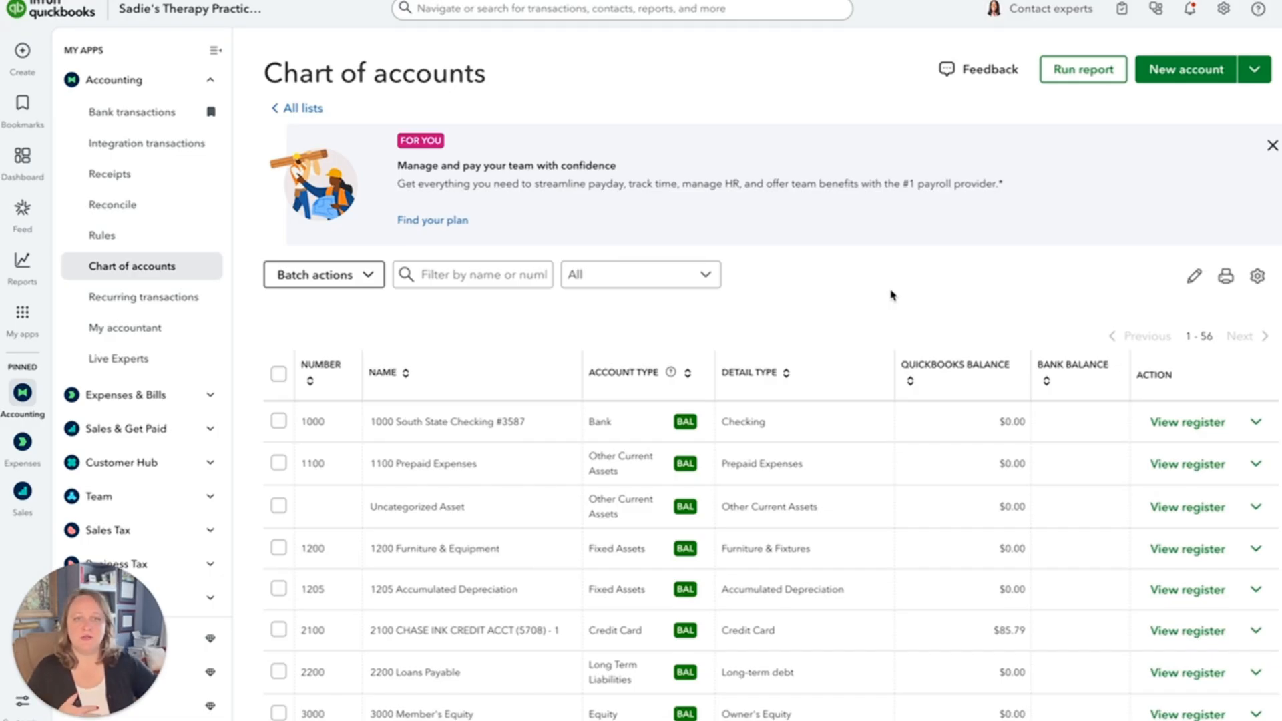
scroll(892, 296, "down", 5)
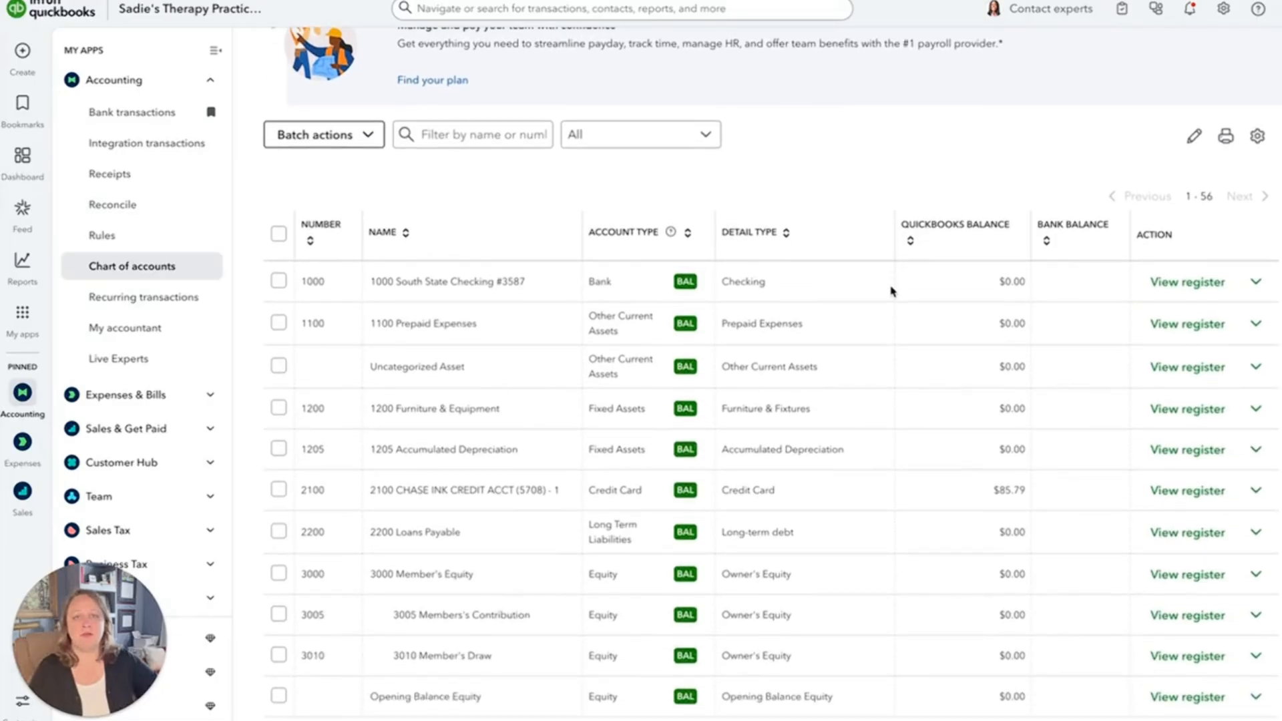
scroll(891, 292, "down", 10)
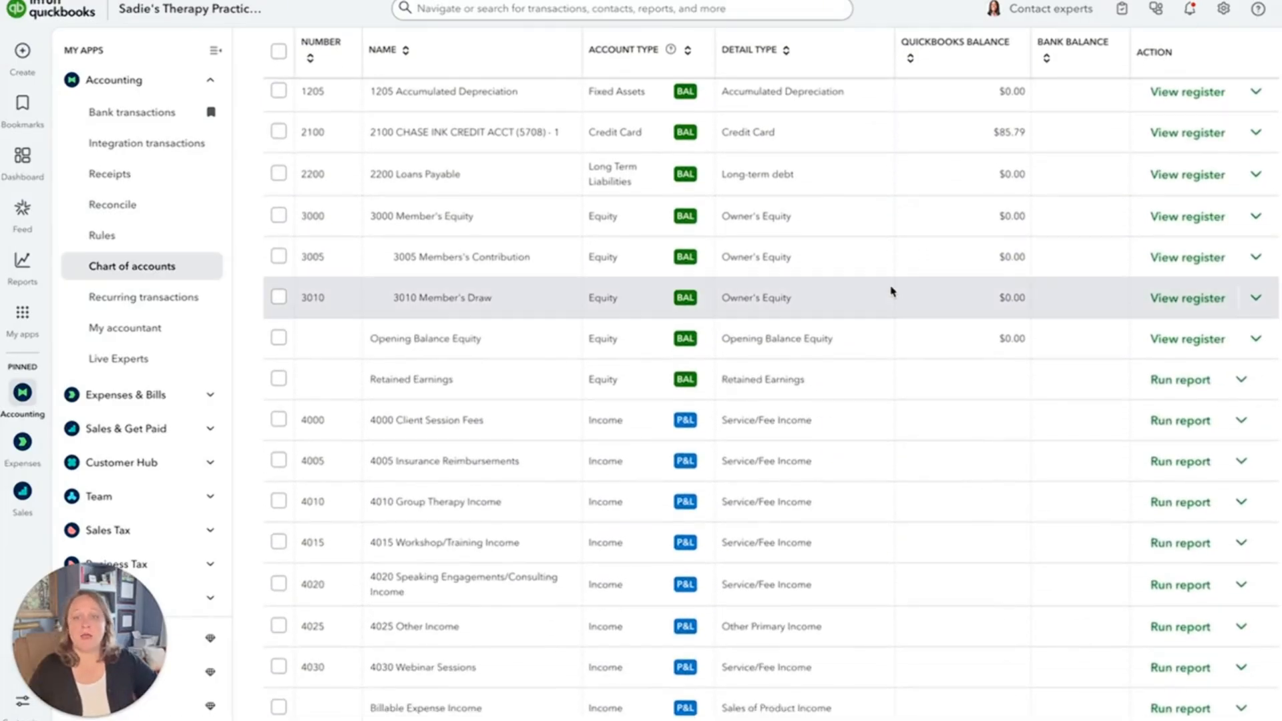
scroll(891, 292, "down", 9)
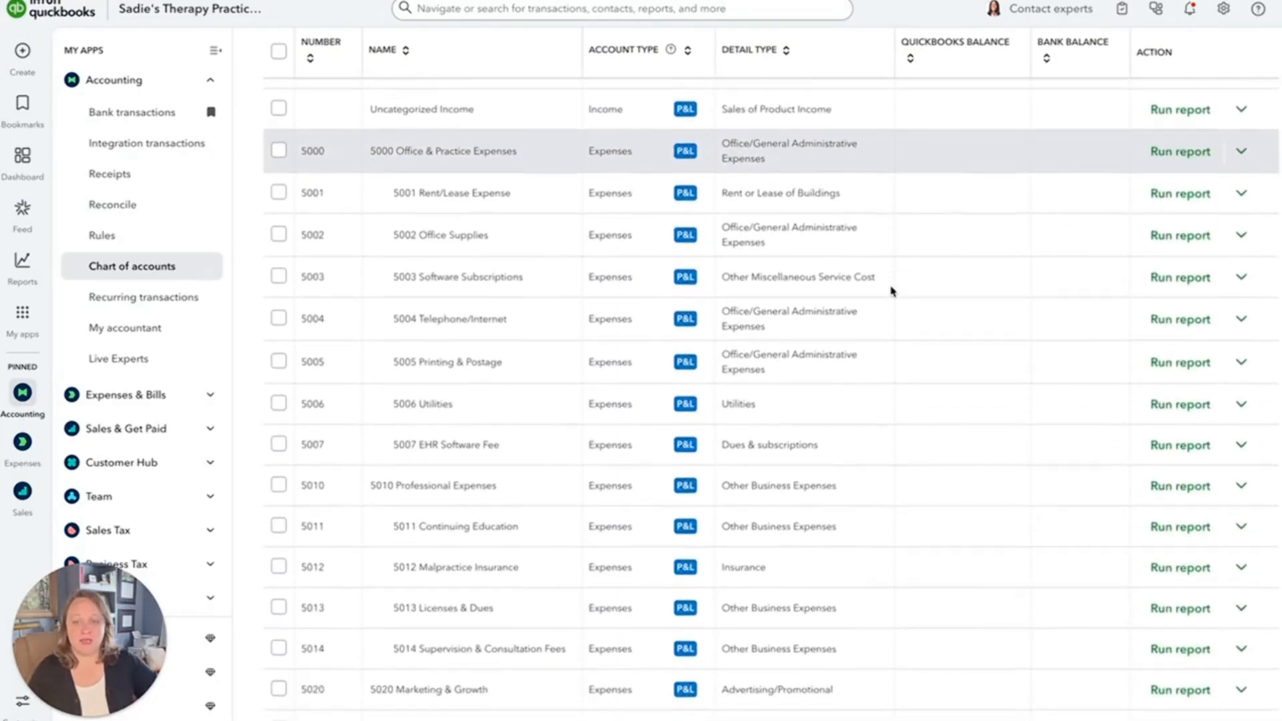
Make the Salaries & Wages, Payroll Taxes, Health Insurance and Retirement Contributions accounts (5061 to 5064) inactive in one batch.
scroll(891, 292, "down", 7)
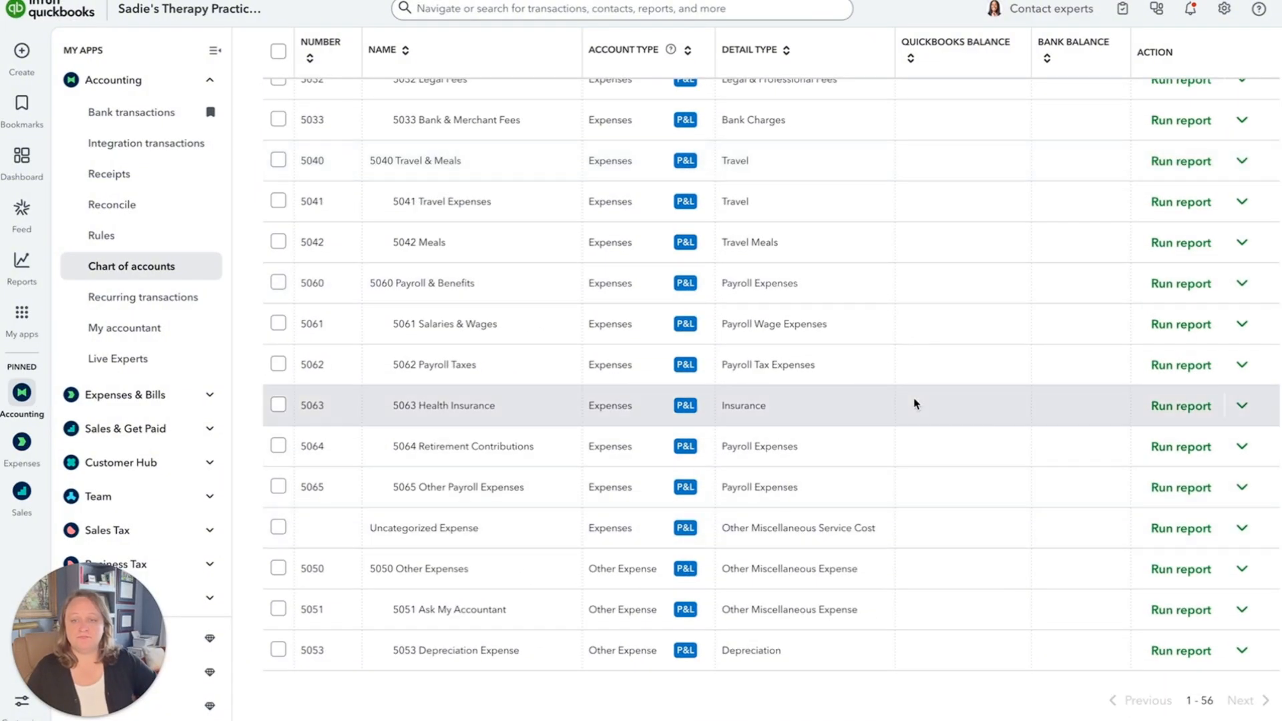
scroll(915, 408, "up", 1)
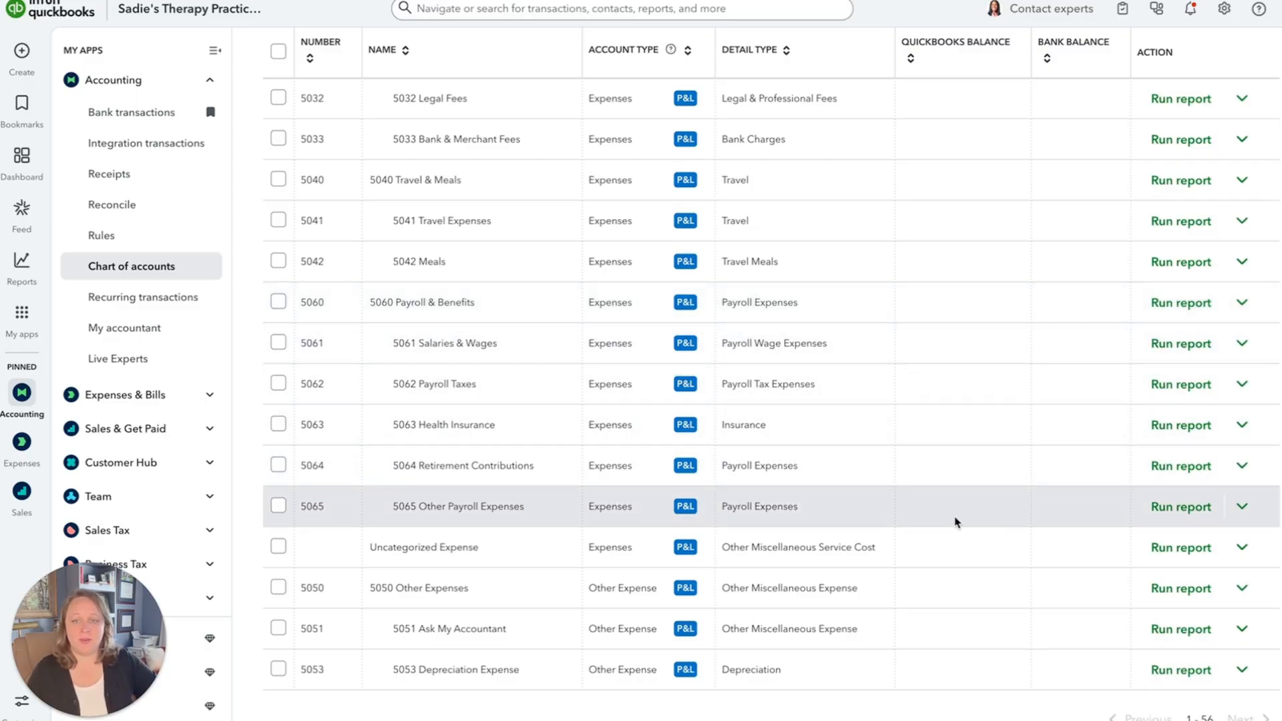
left_click(279, 344)
left_click(279, 383)
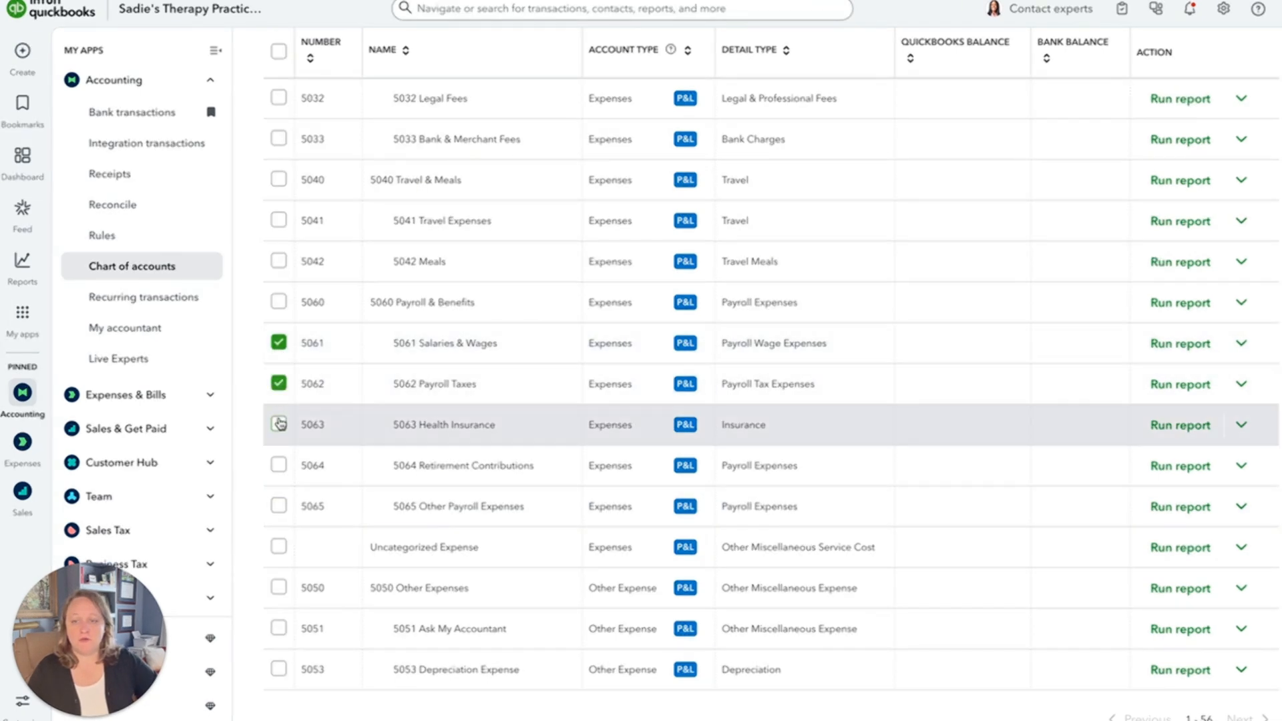
left_click(278, 424)
left_click(279, 465)
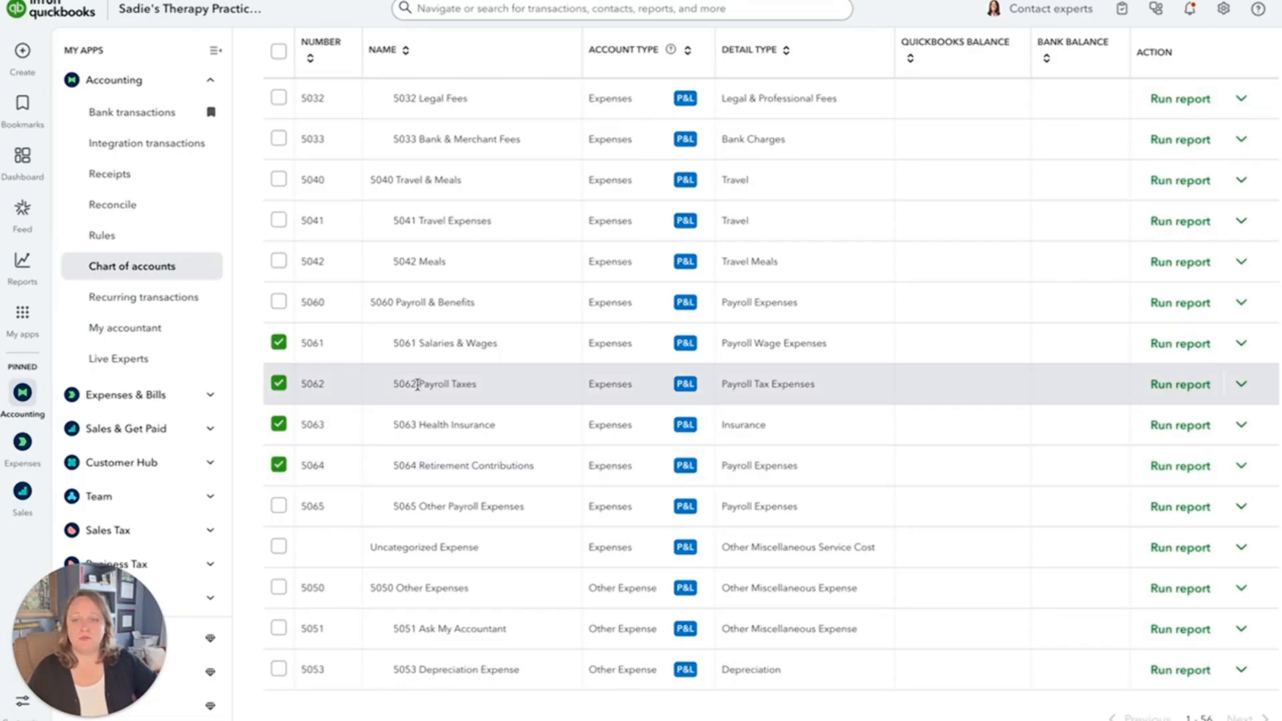
scroll(275, 444, "up", 20)
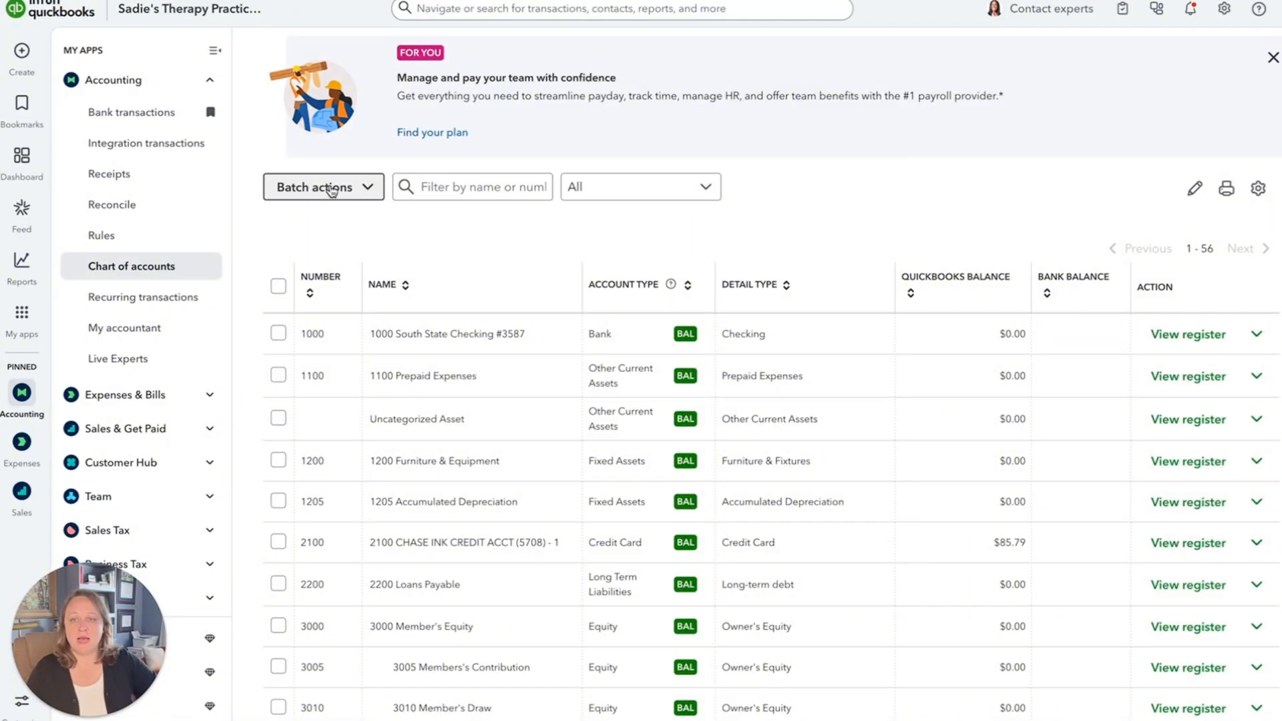
left_click(331, 191)
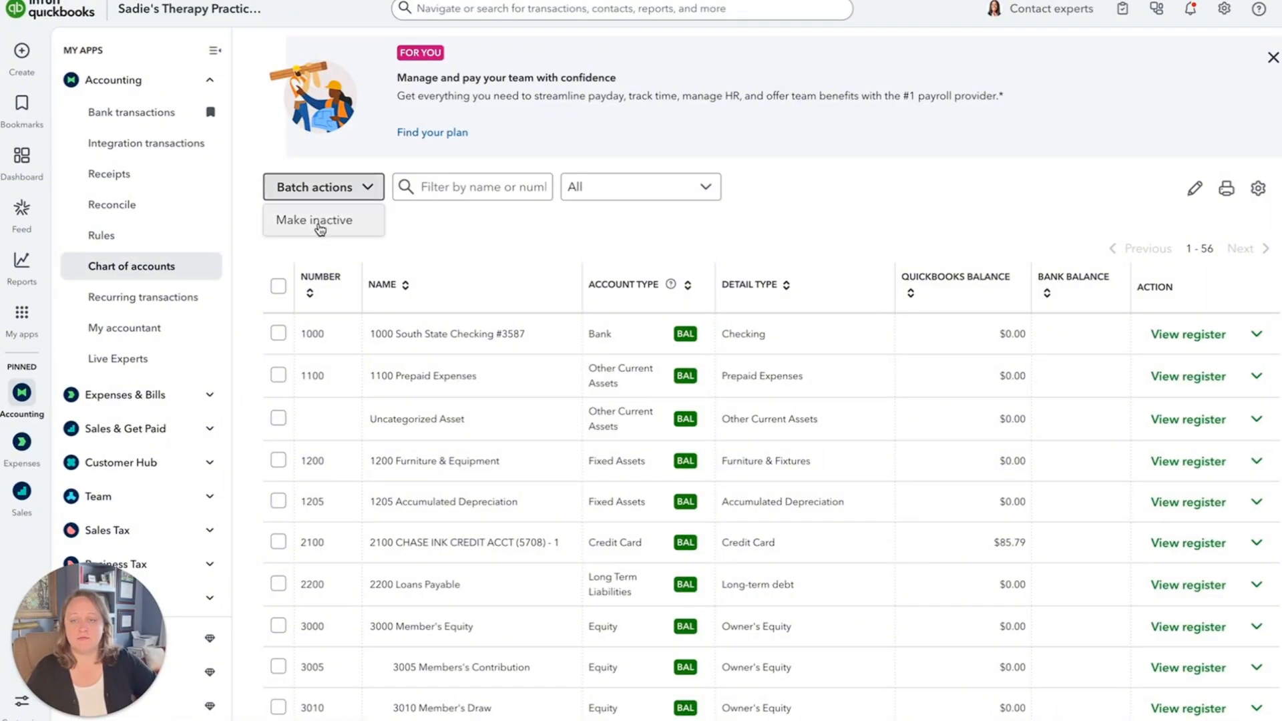
left_click(320, 225)
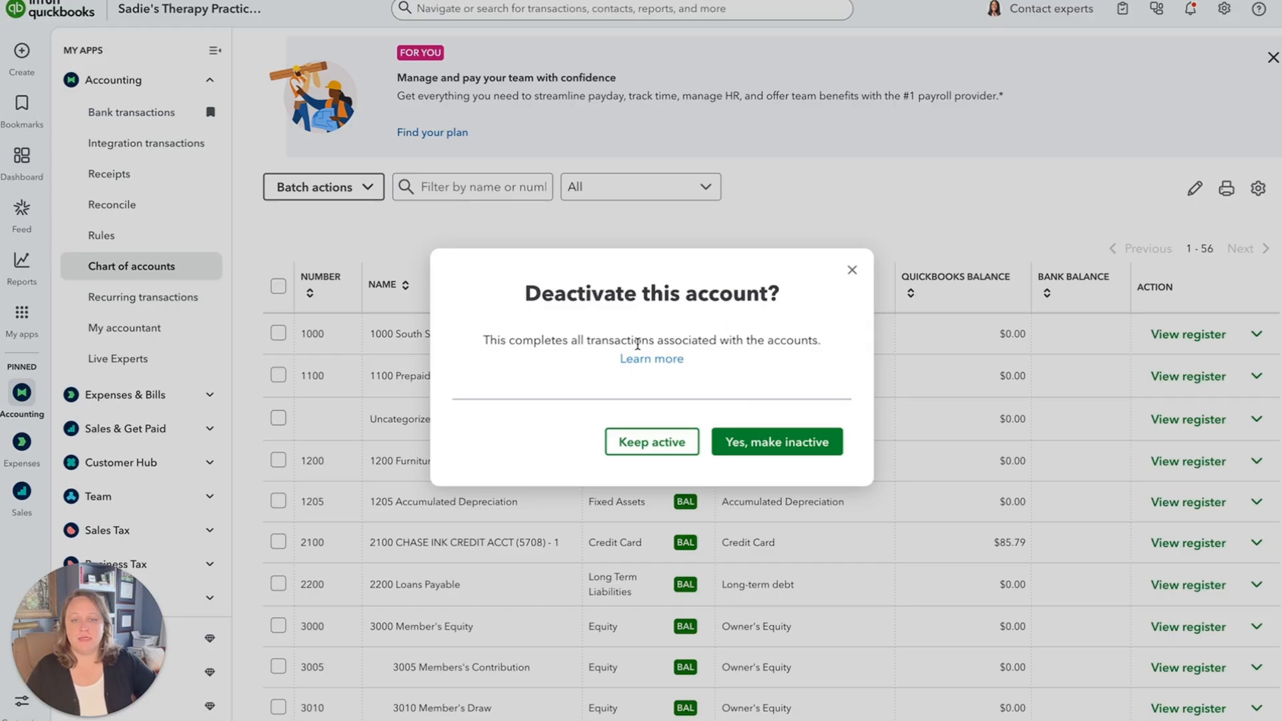
left_click(789, 442)
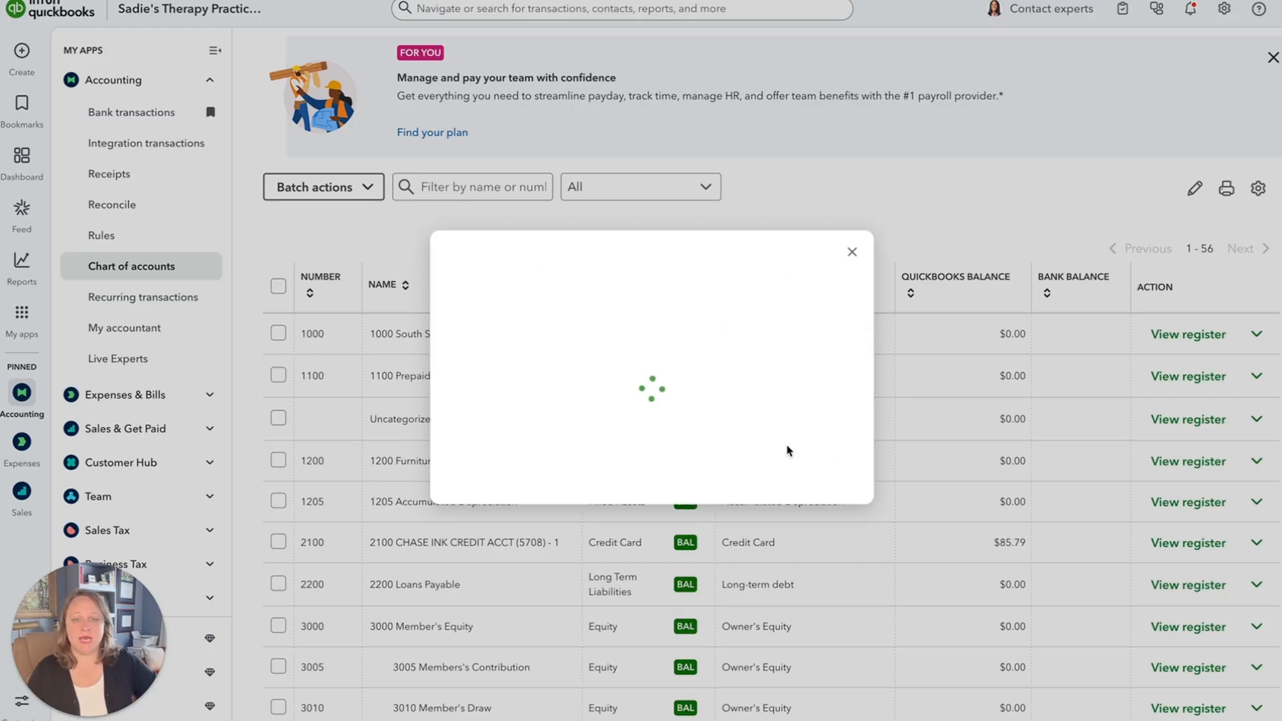
Make the 5065 Other Payroll Expenses account inactive on its own and confirm the deactivation.
scroll(788, 451, "down", 13)
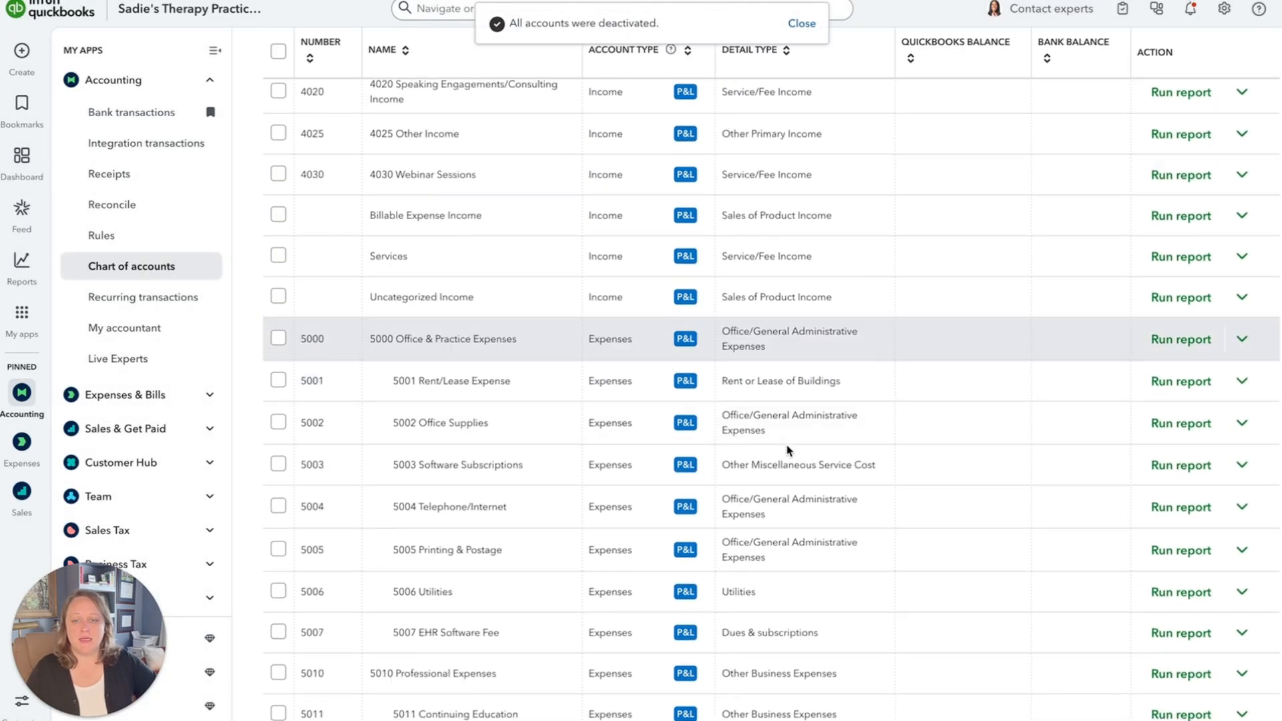
scroll(788, 447, "down", 12)
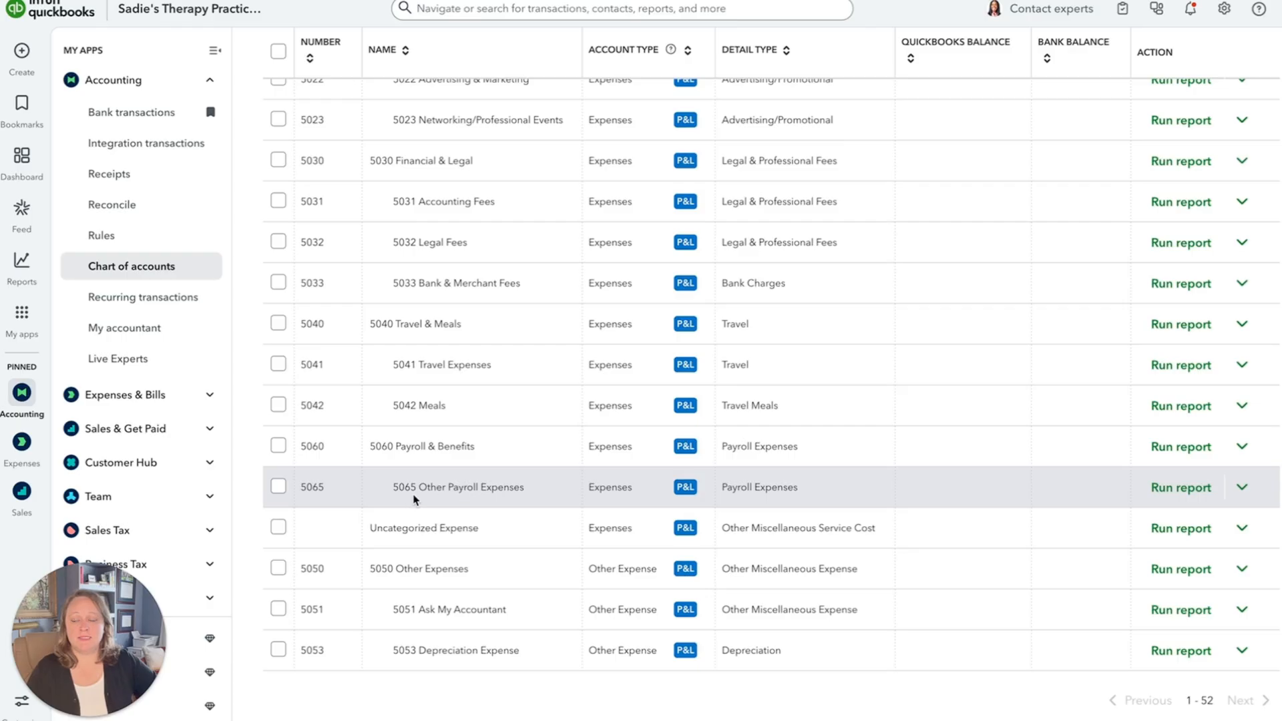
left_click(1242, 493)
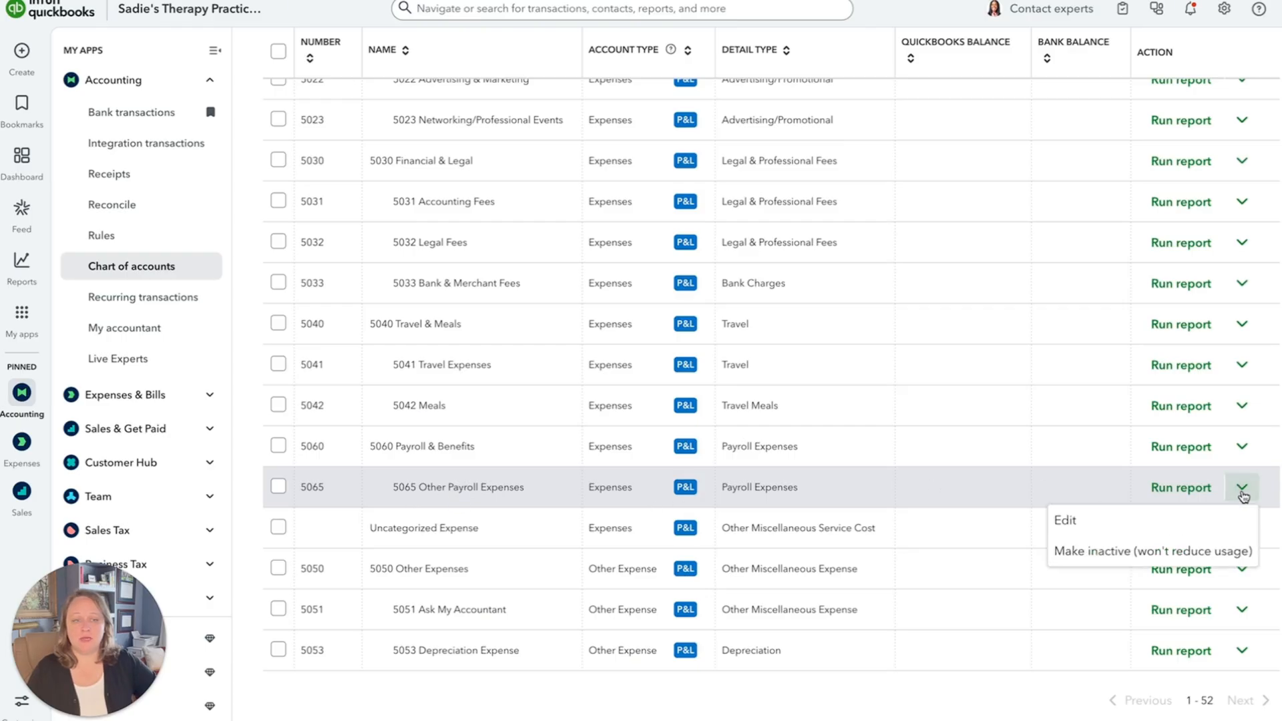
left_click(1086, 553)
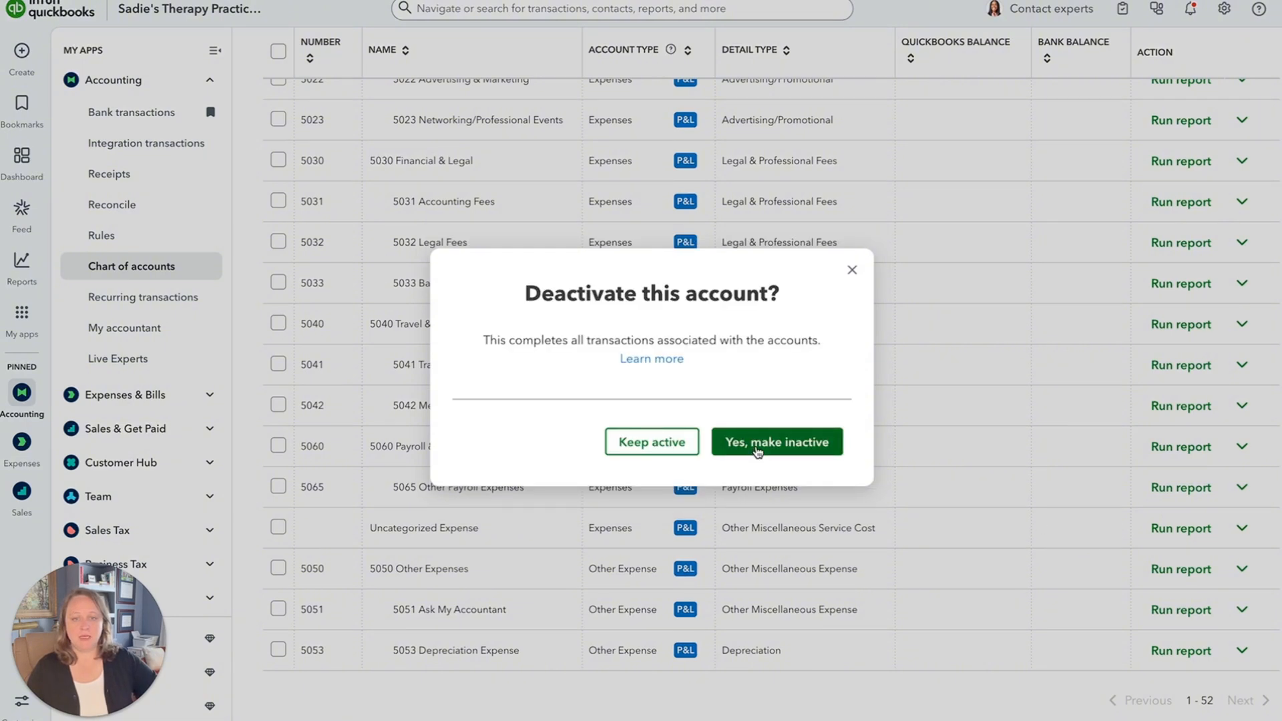
left_click(758, 451)
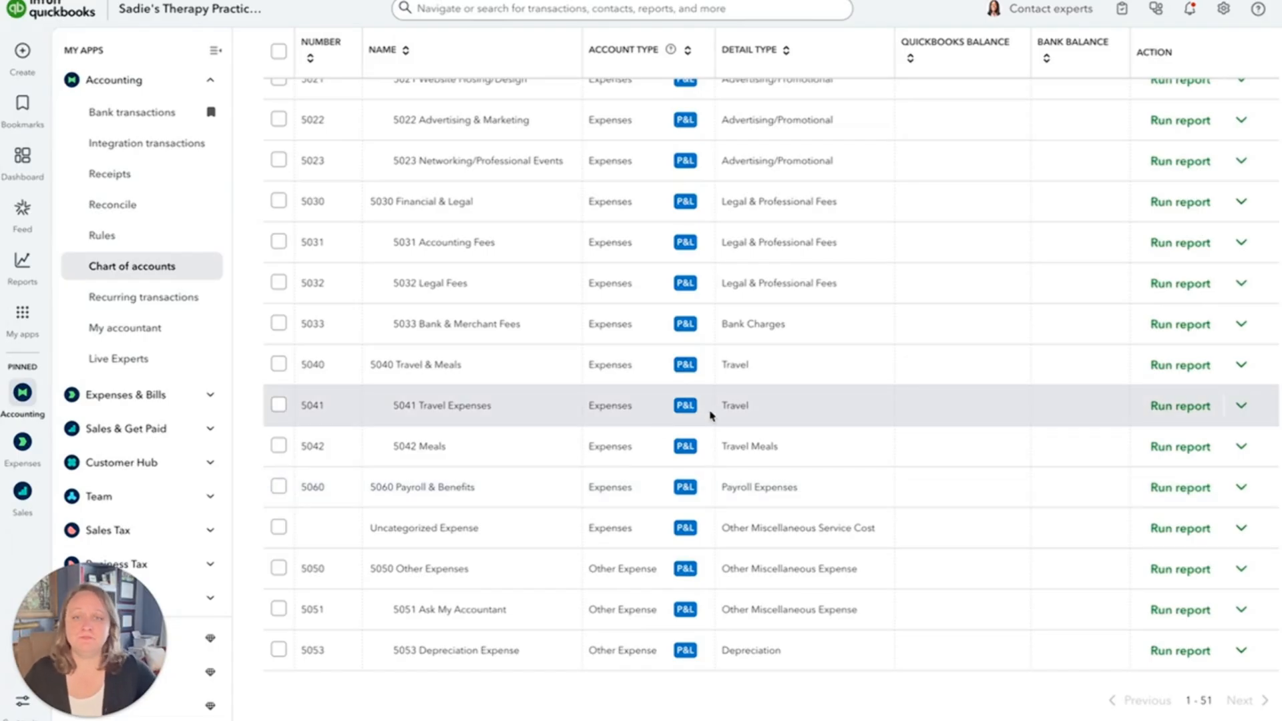
Set the chart of accounts to include inactive accounts and look through the list.
scroll(773, 405, "up", 15)
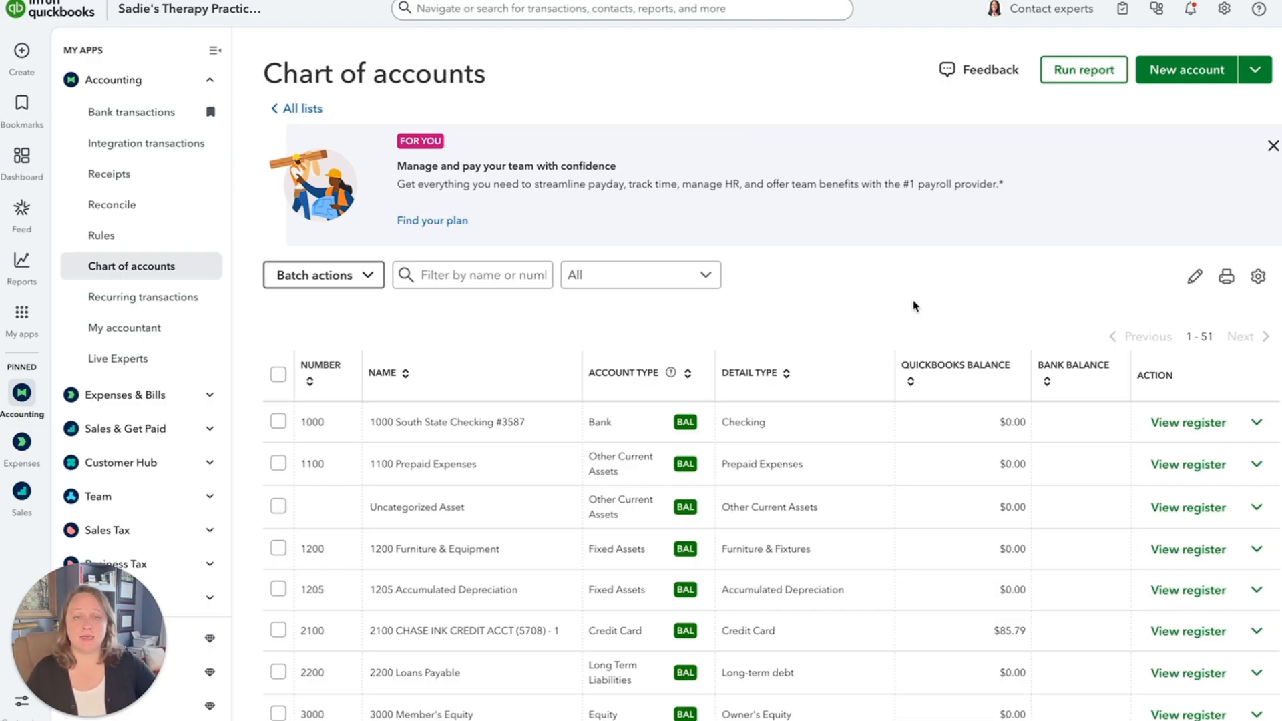
left_click(1258, 278)
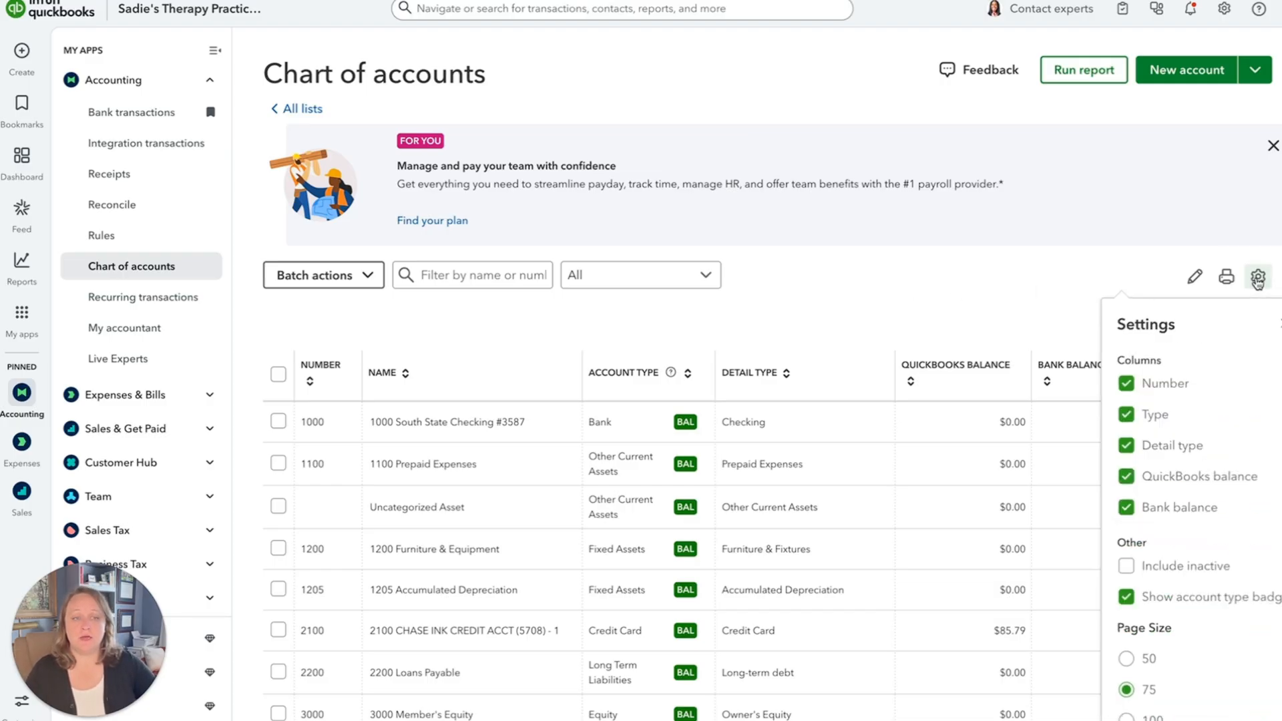
left_click(1128, 569)
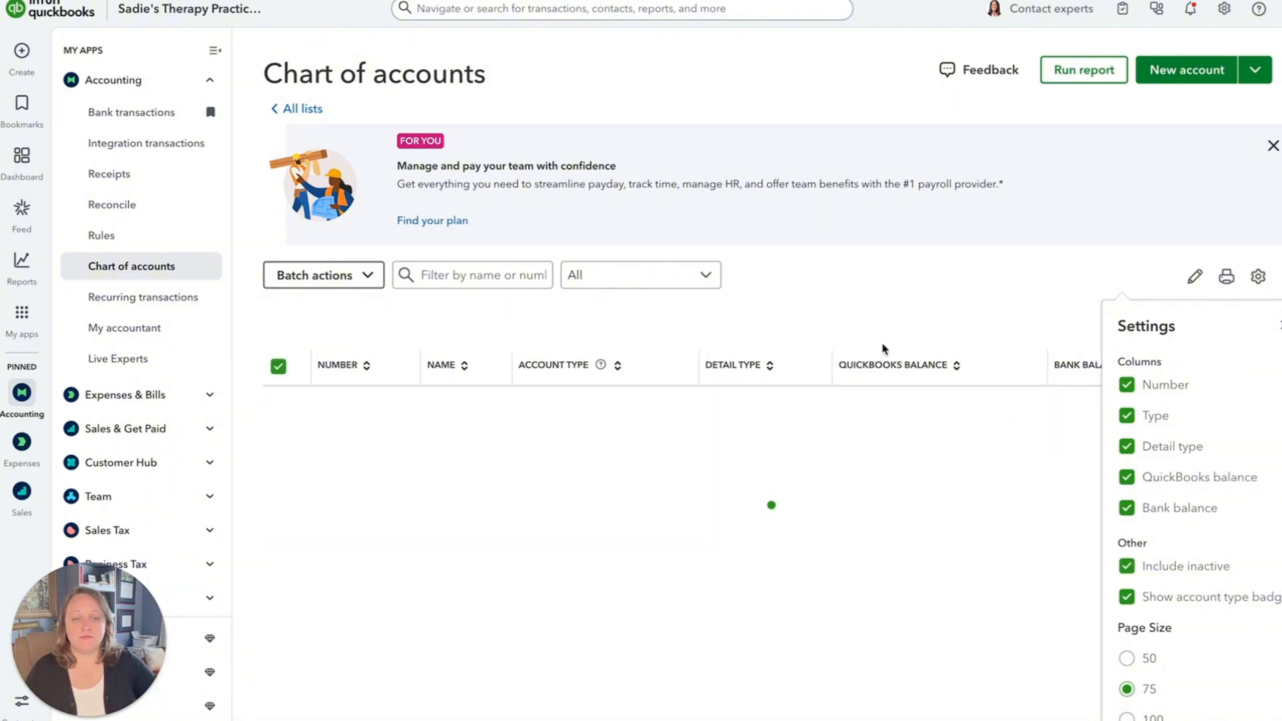
left_click(897, 312)
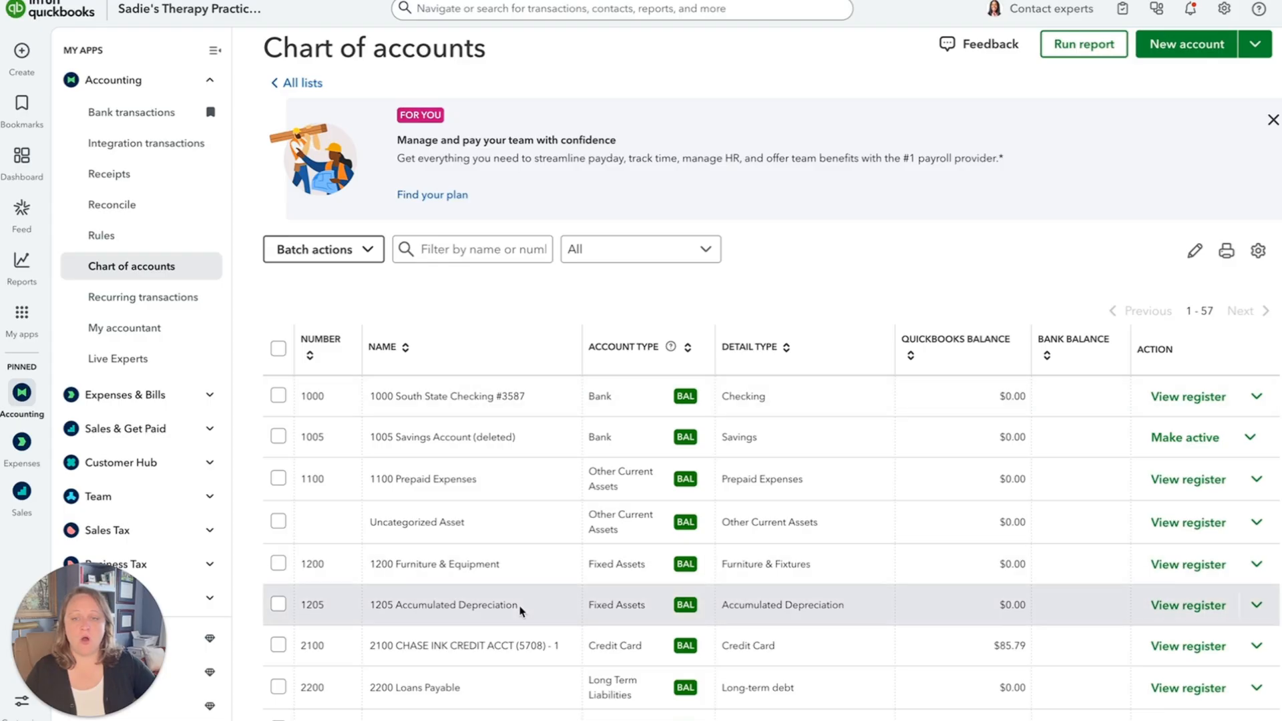
scroll(524, 681, "down", 1)
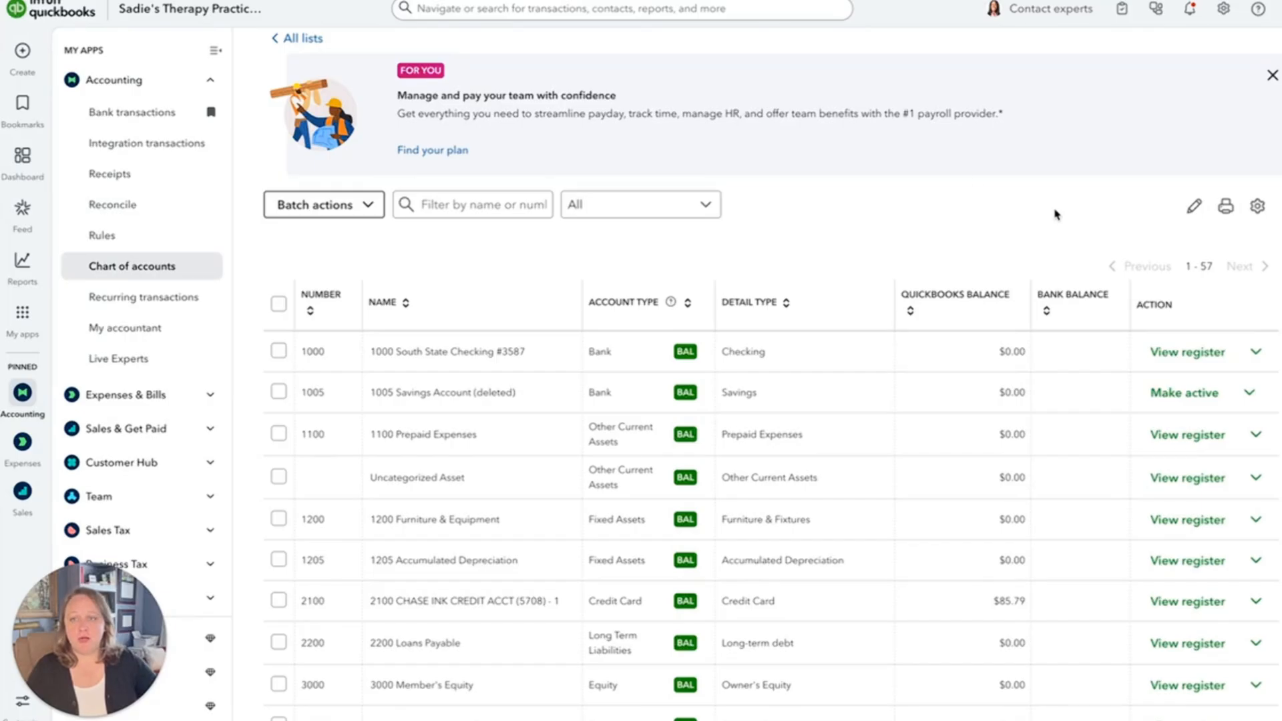
Go to the bank transactions and view the pending transactions for the checking account with their suggested categories.
left_click(103, 118)
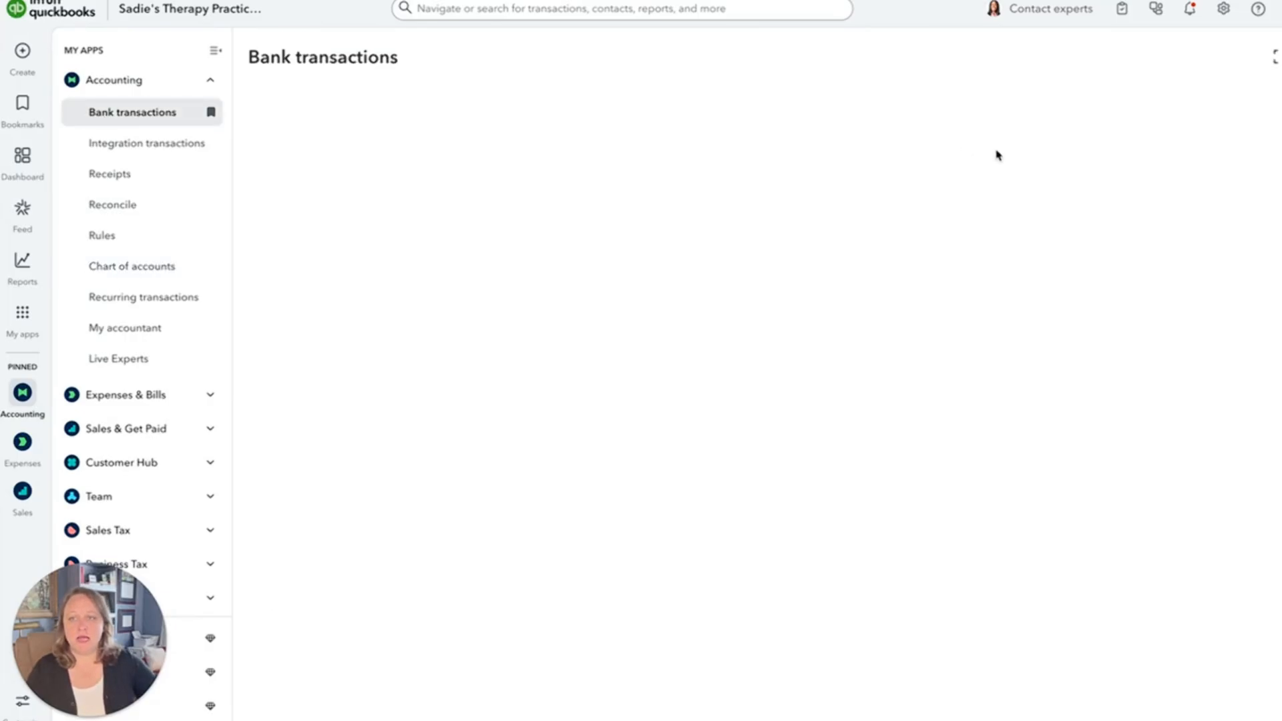
scroll(748, 231, "down", 1)
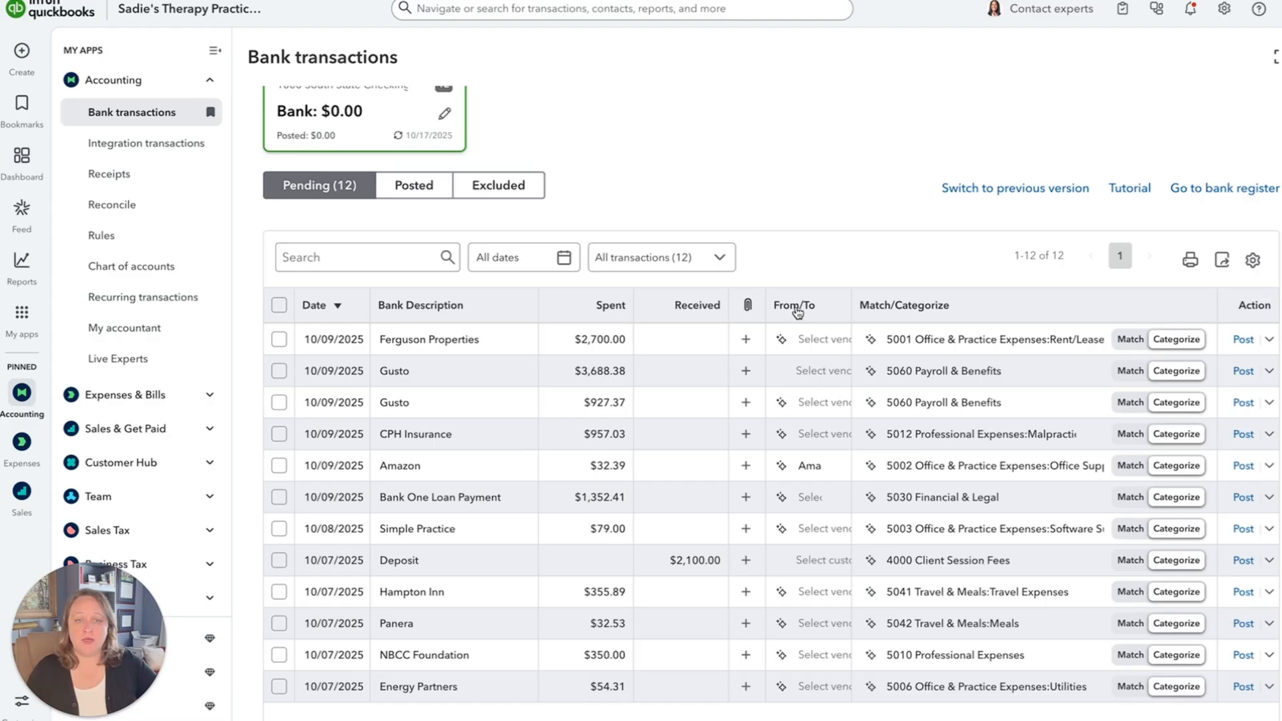
Start a new contact named Ferguson Properties from the $2,700.00 rent transaction, with Vendor as the contact type.
left_click(809, 345)
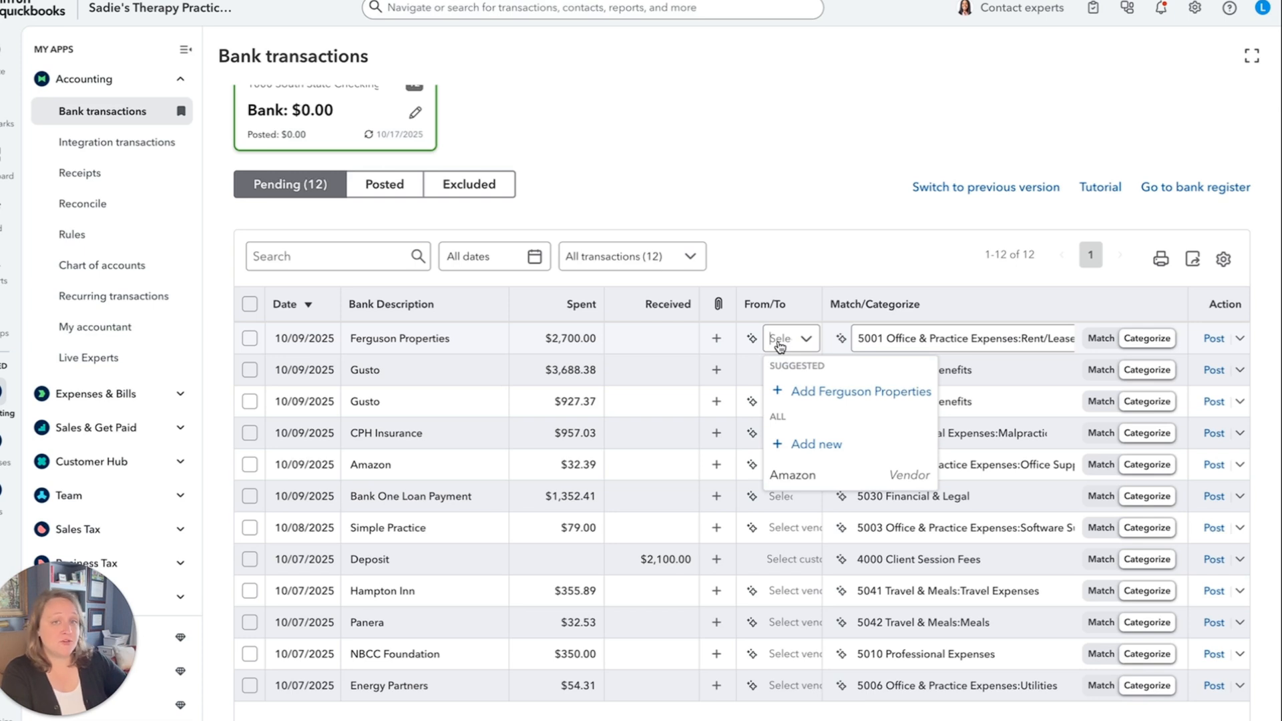
type("Fergu")
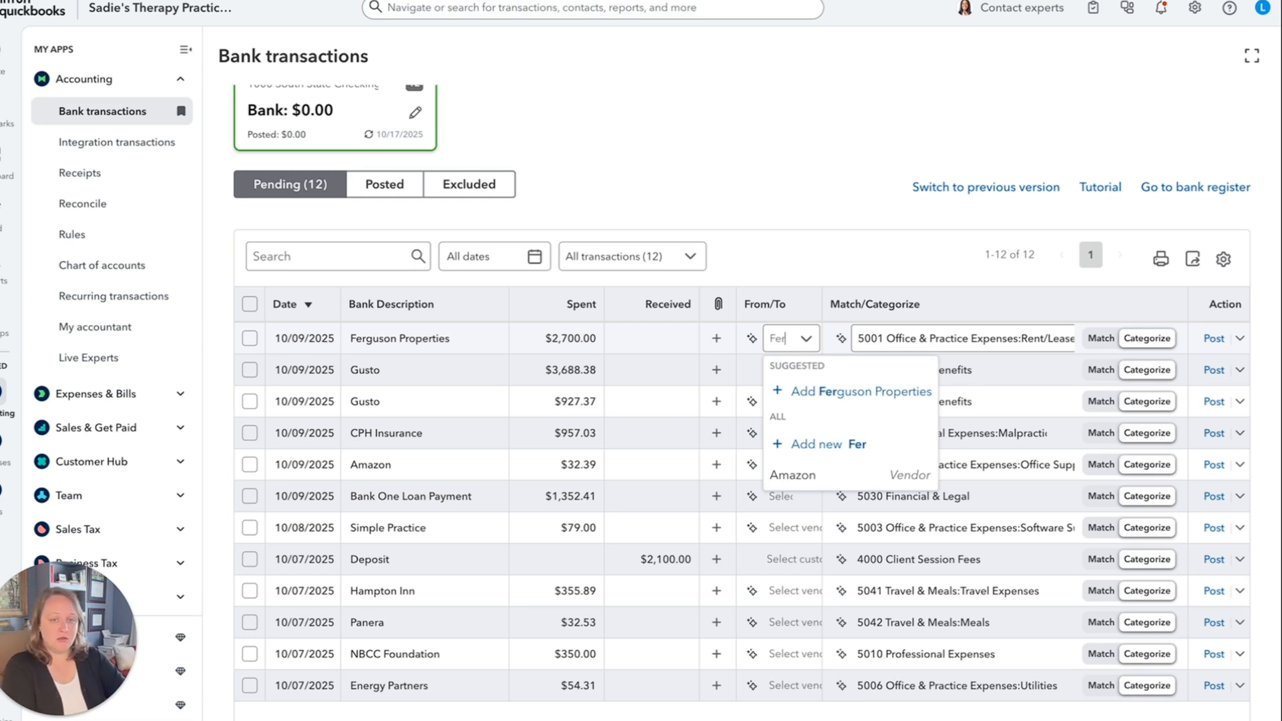
left_click(862, 394)
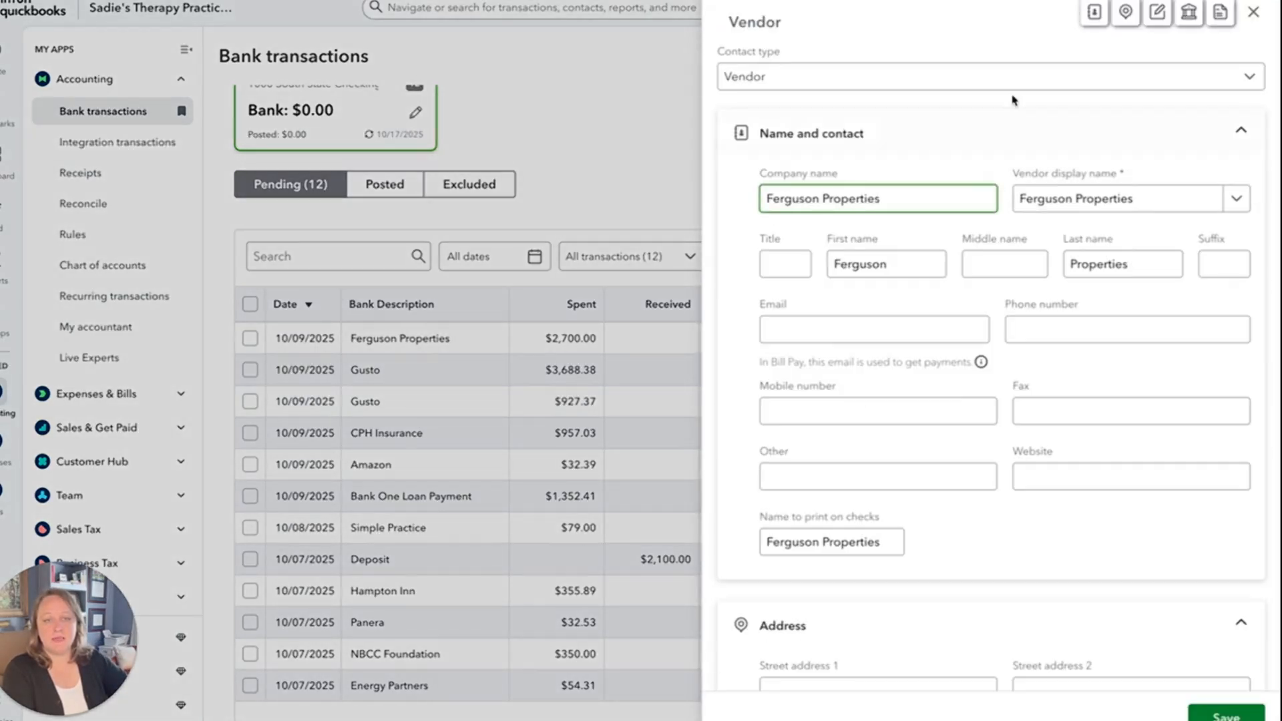
left_click(806, 83)
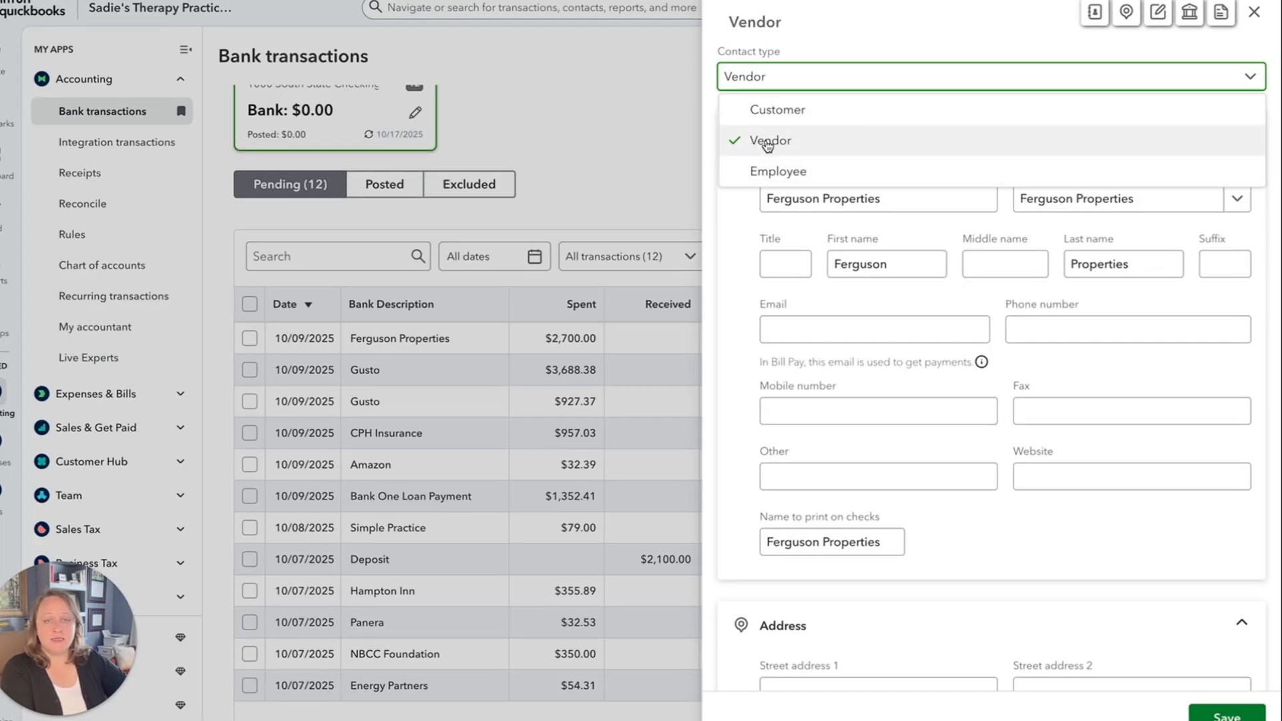
left_click(768, 142)
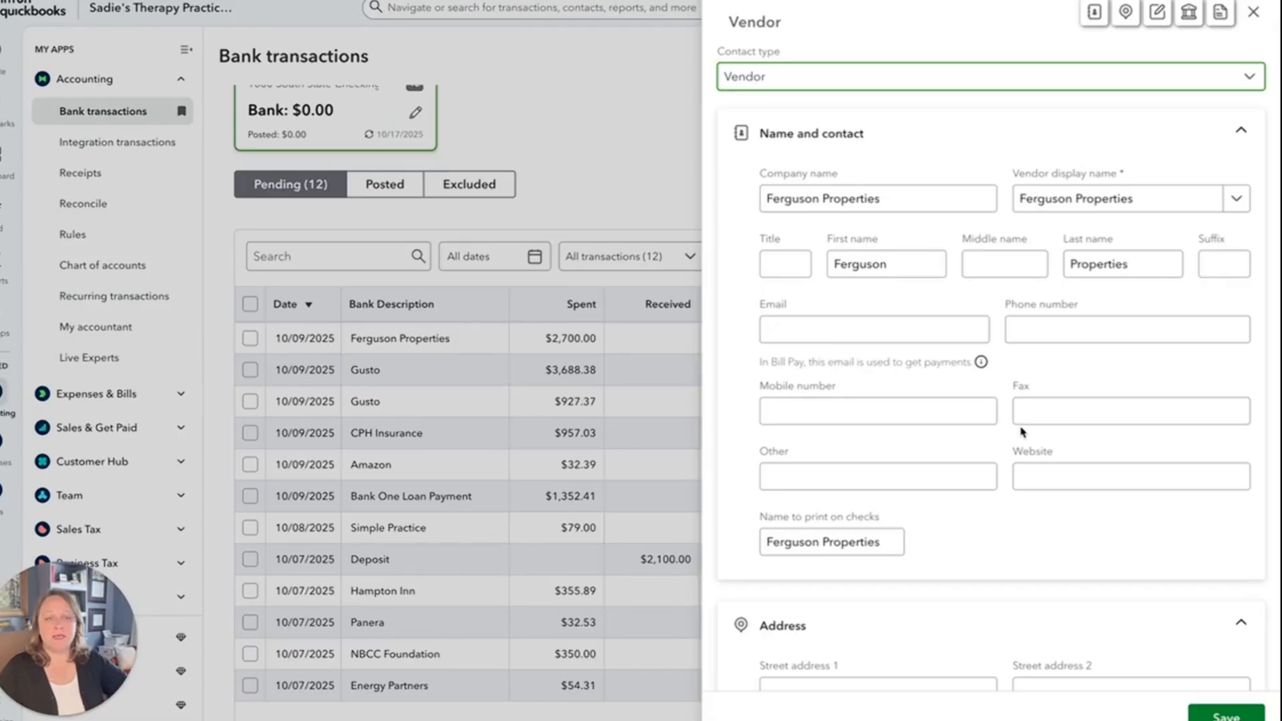
Review the new vendor's contact, address, notes, ACH and 1099 fields, and save the Ferguson Properties vendor without additional details.
scroll(1020, 428, "down", 1)
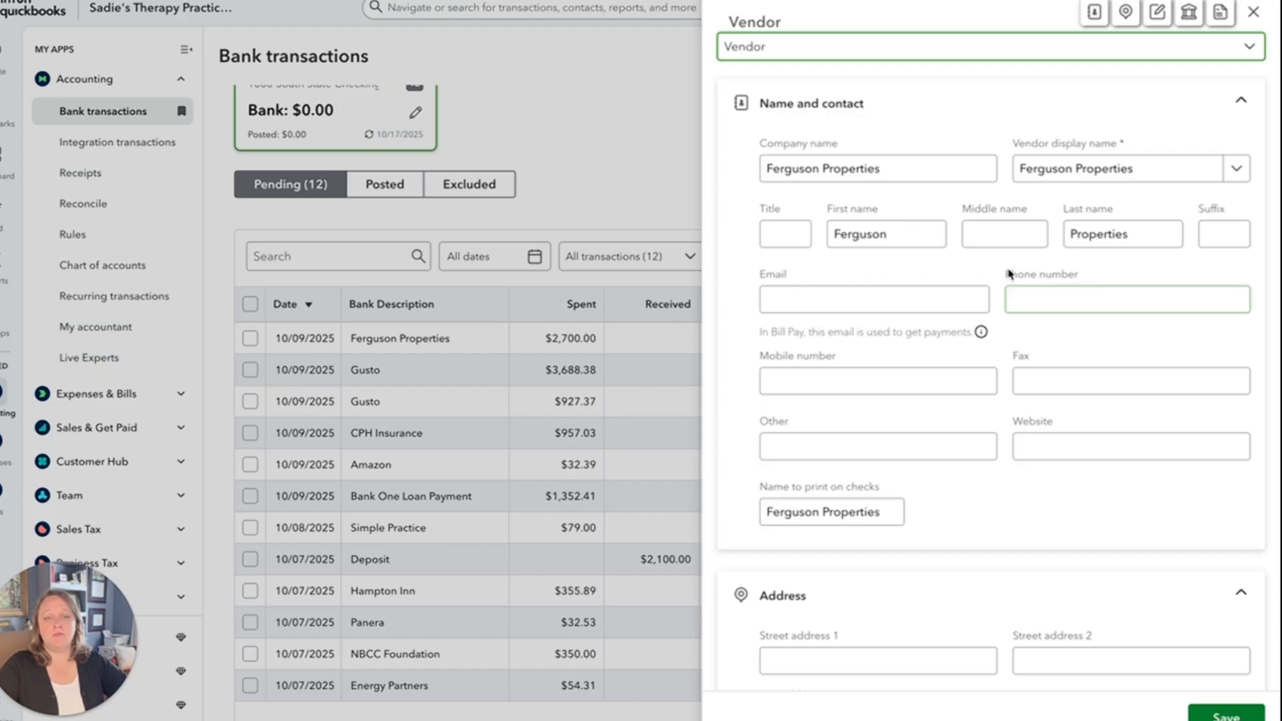
scroll(880, 407, "down", 5)
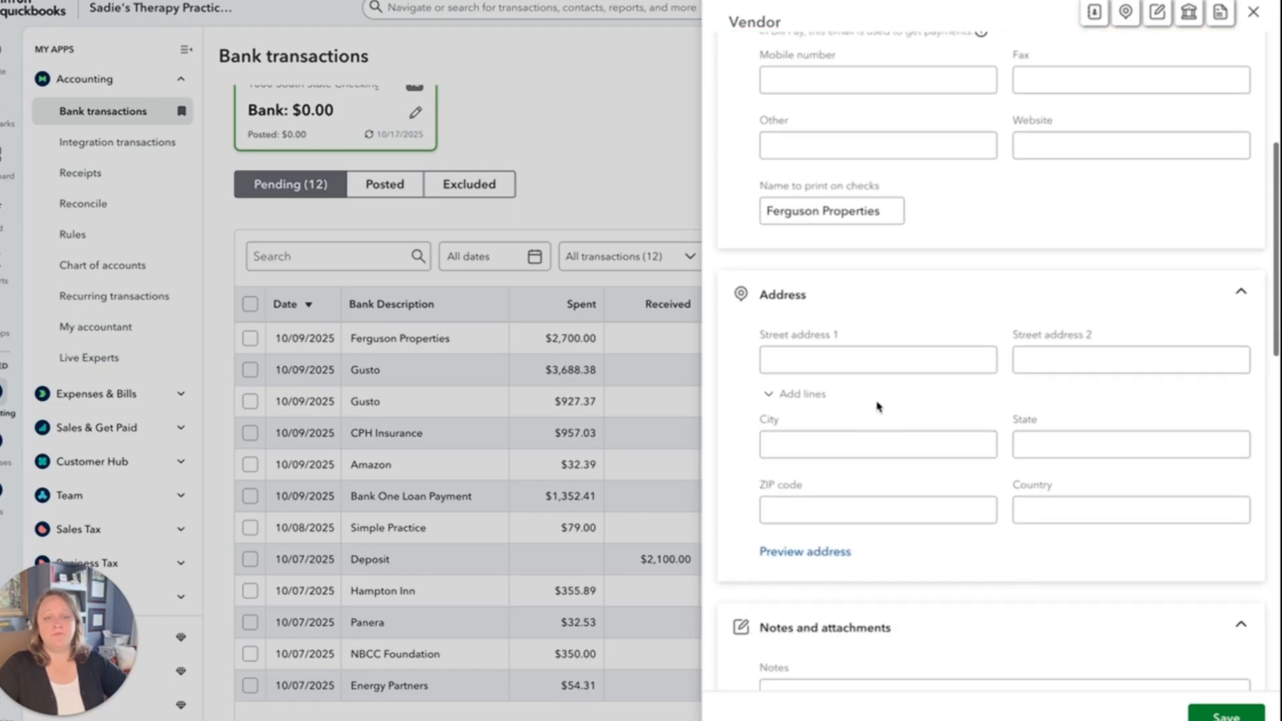
scroll(1014, 399, "down", 9)
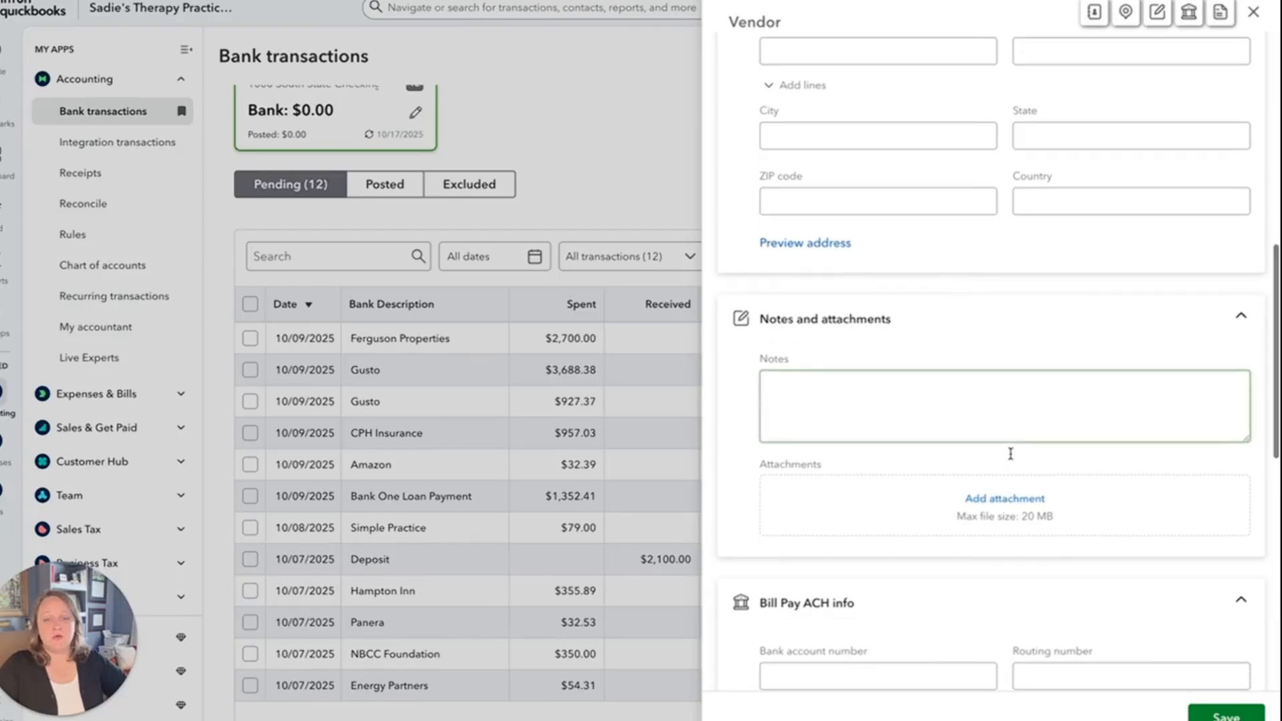
scroll(1013, 460, "down", 5)
left_click(799, 353)
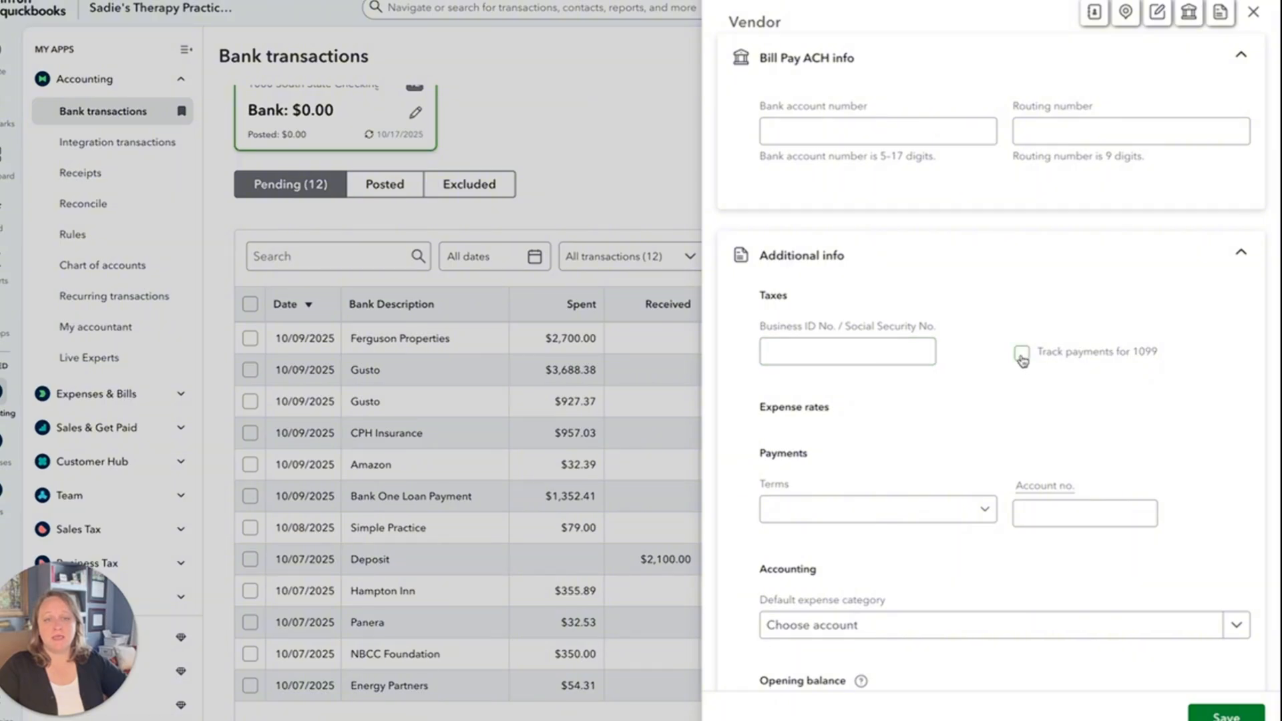
scroll(892, 435, "down", 3)
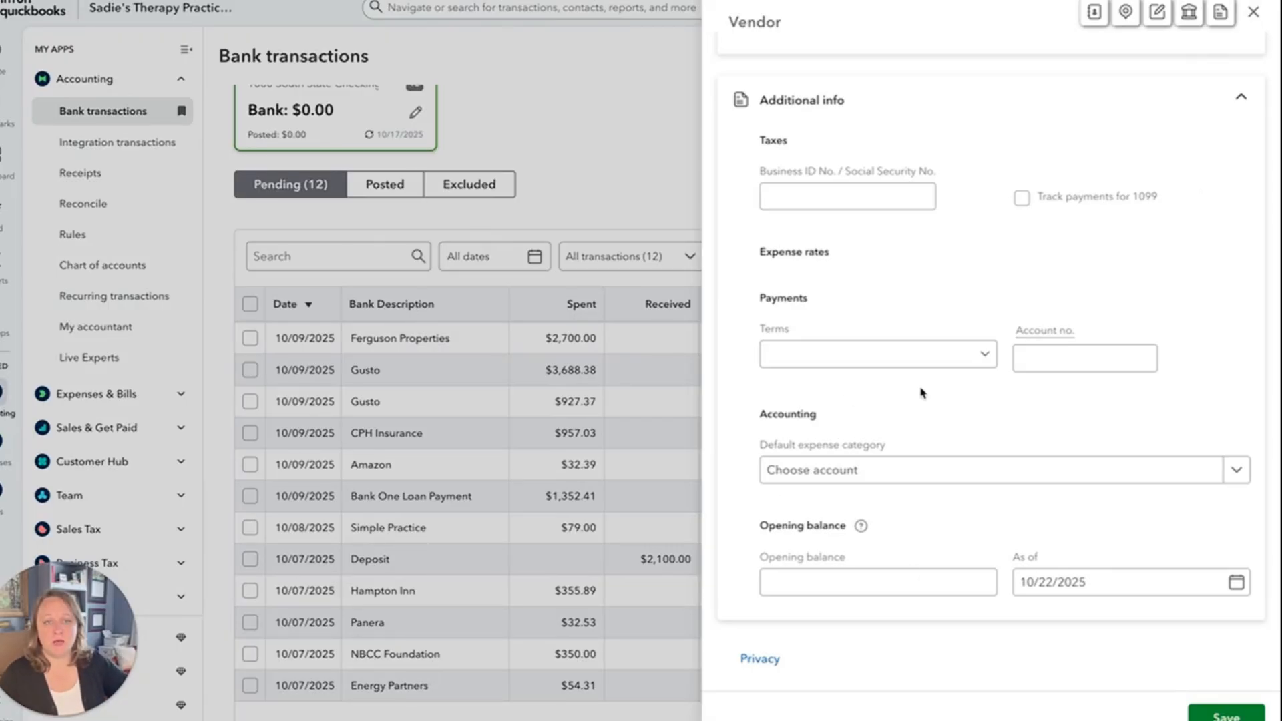
scroll(922, 392, "up", 10)
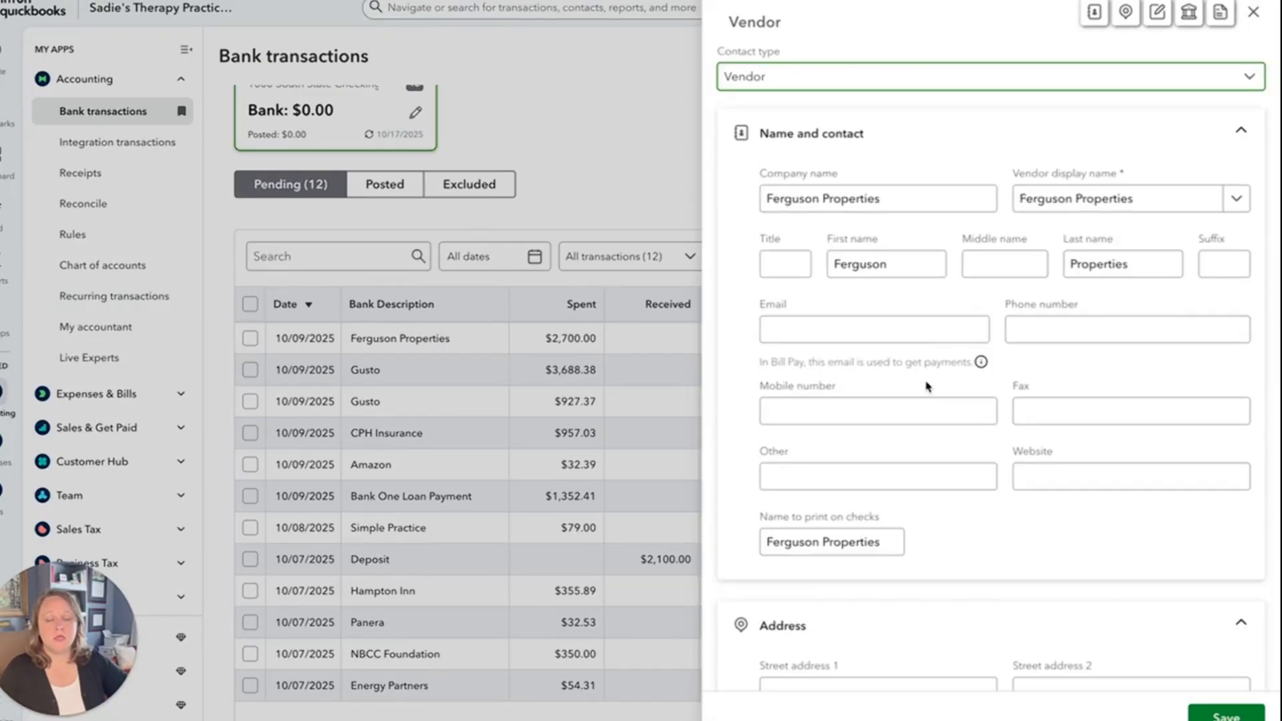
left_click(929, 334)
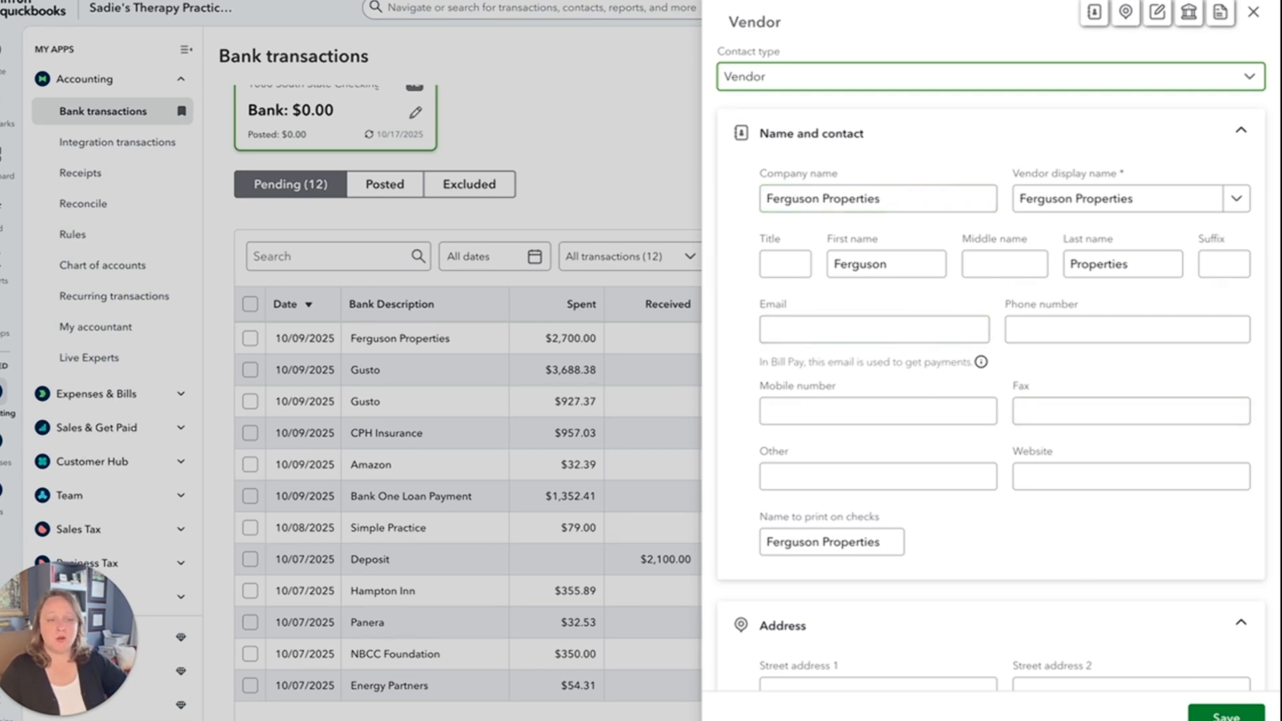
left_click(1227, 715)
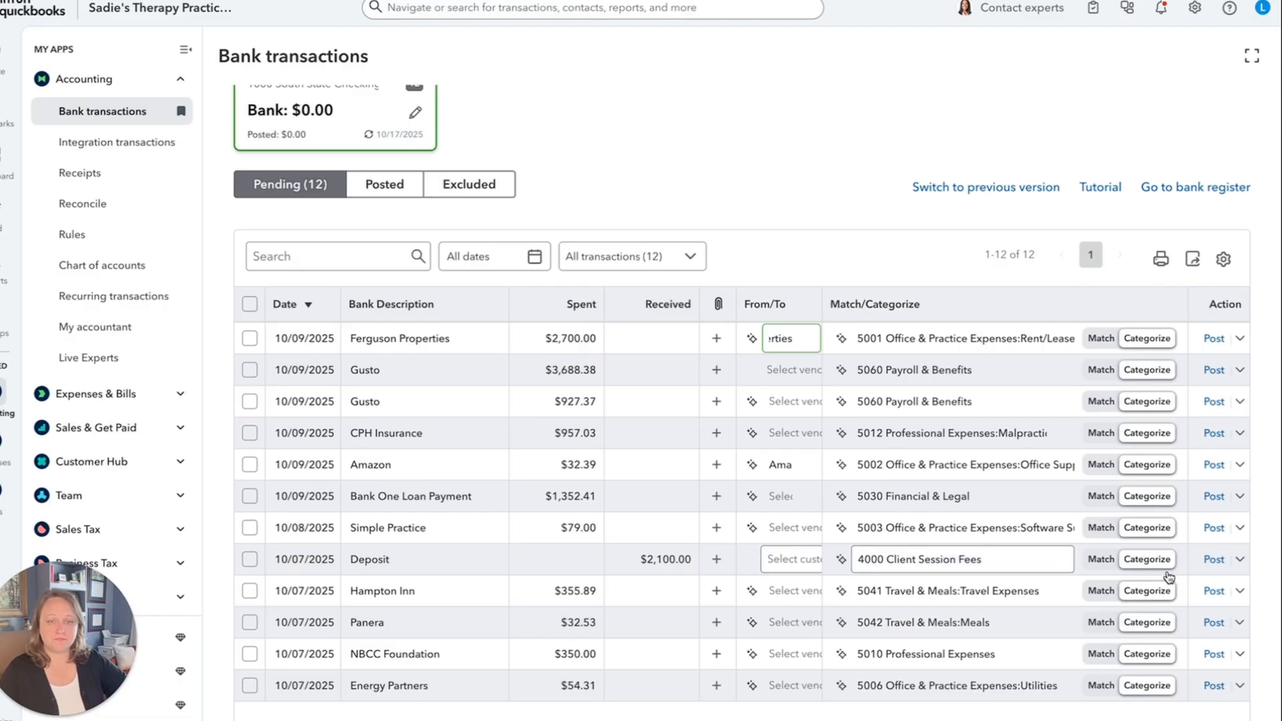
Categorize the Ferguson Properties transaction as 5001 Rent/Lease Expense and post it.
left_click(942, 339)
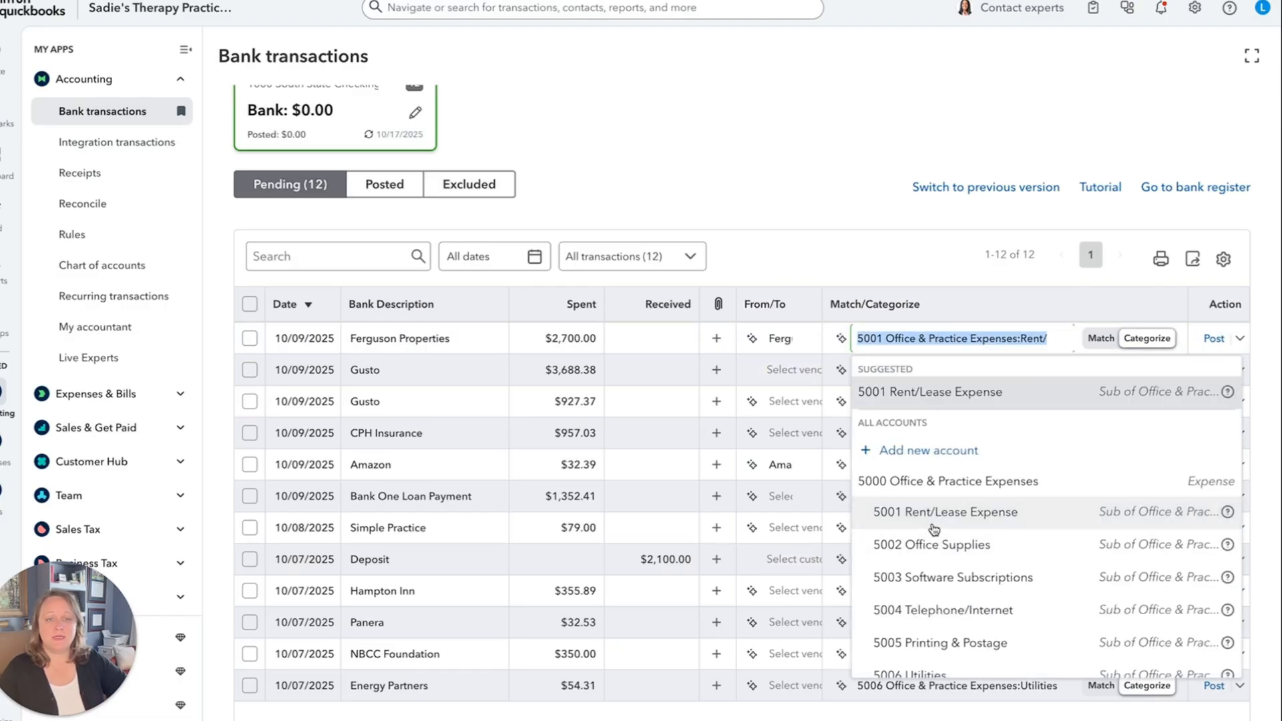
left_click(935, 520)
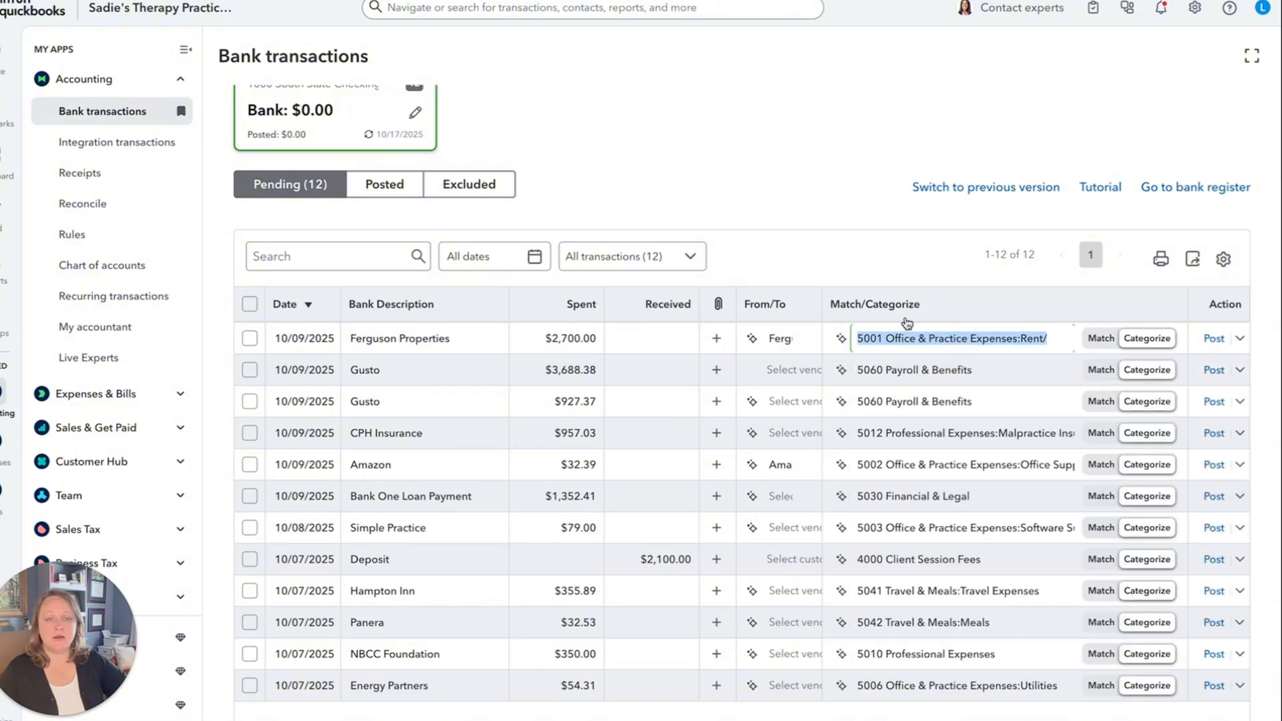
left_click(1214, 339)
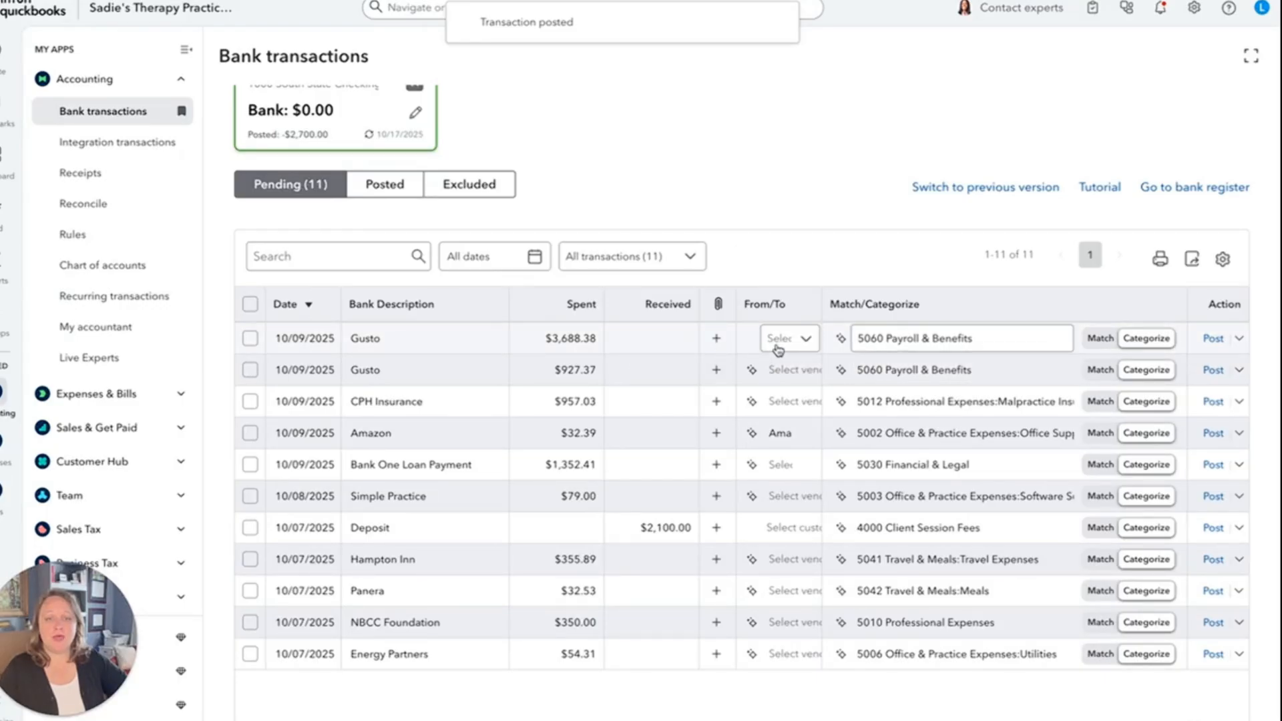
Open the CPH Insurance transaction's details and add CPH Insurance as a new vendor in its From/To field.
left_click(409, 409)
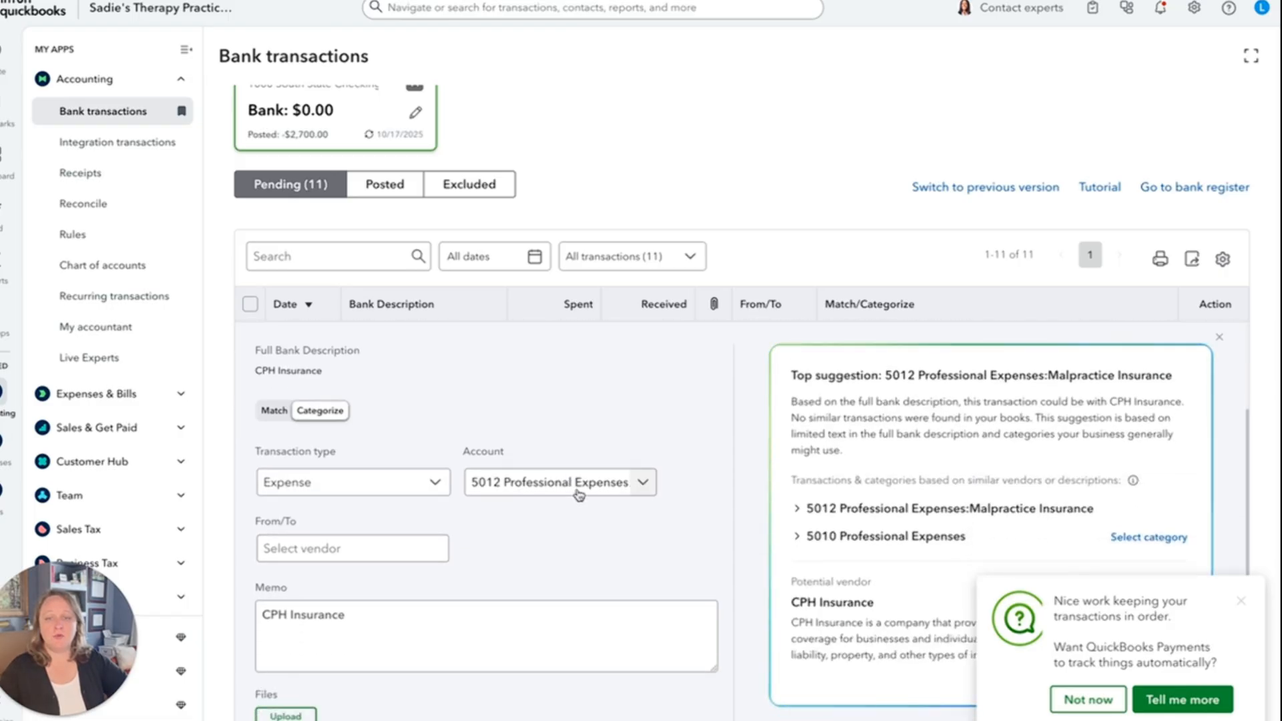
left_click(337, 549)
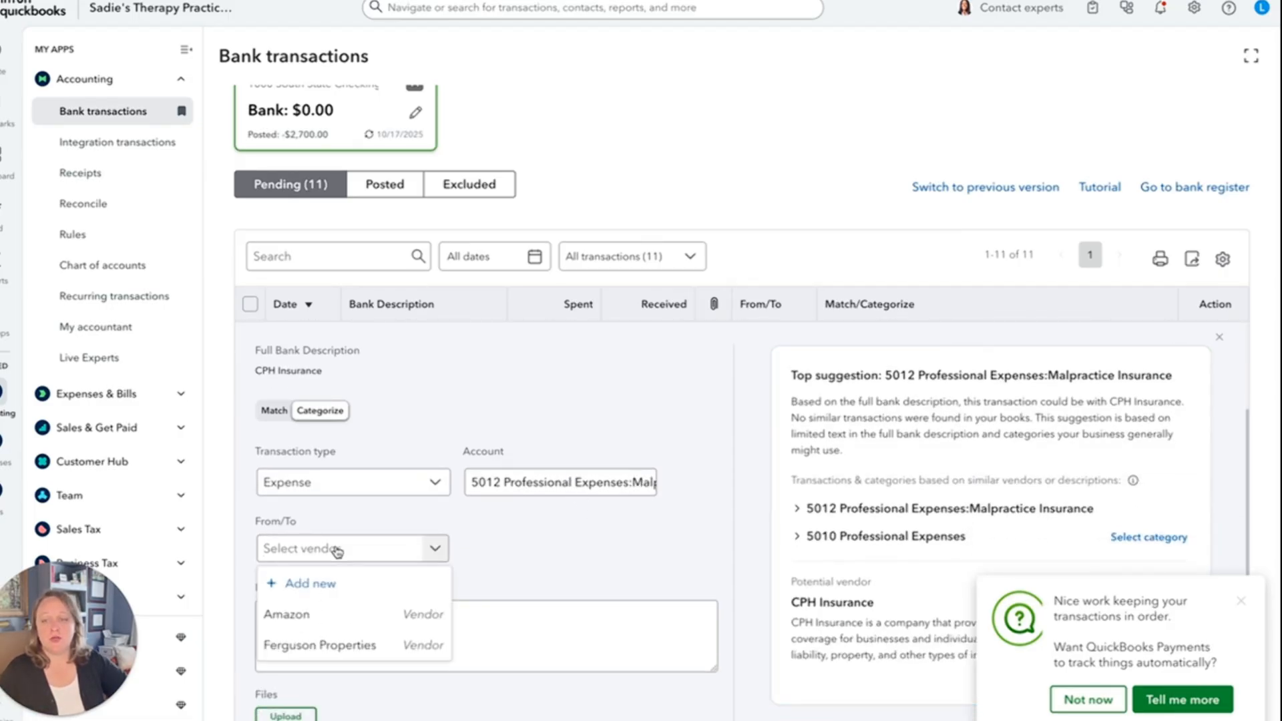
type("C")
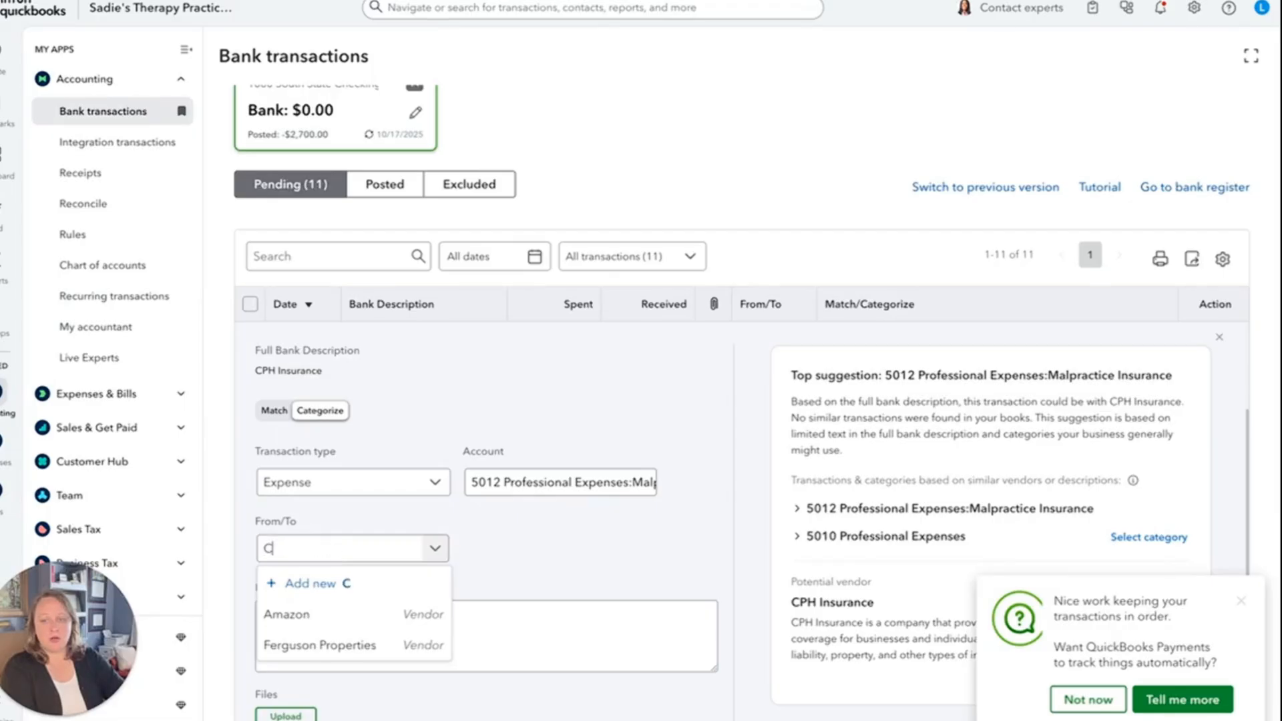
type("PH I")
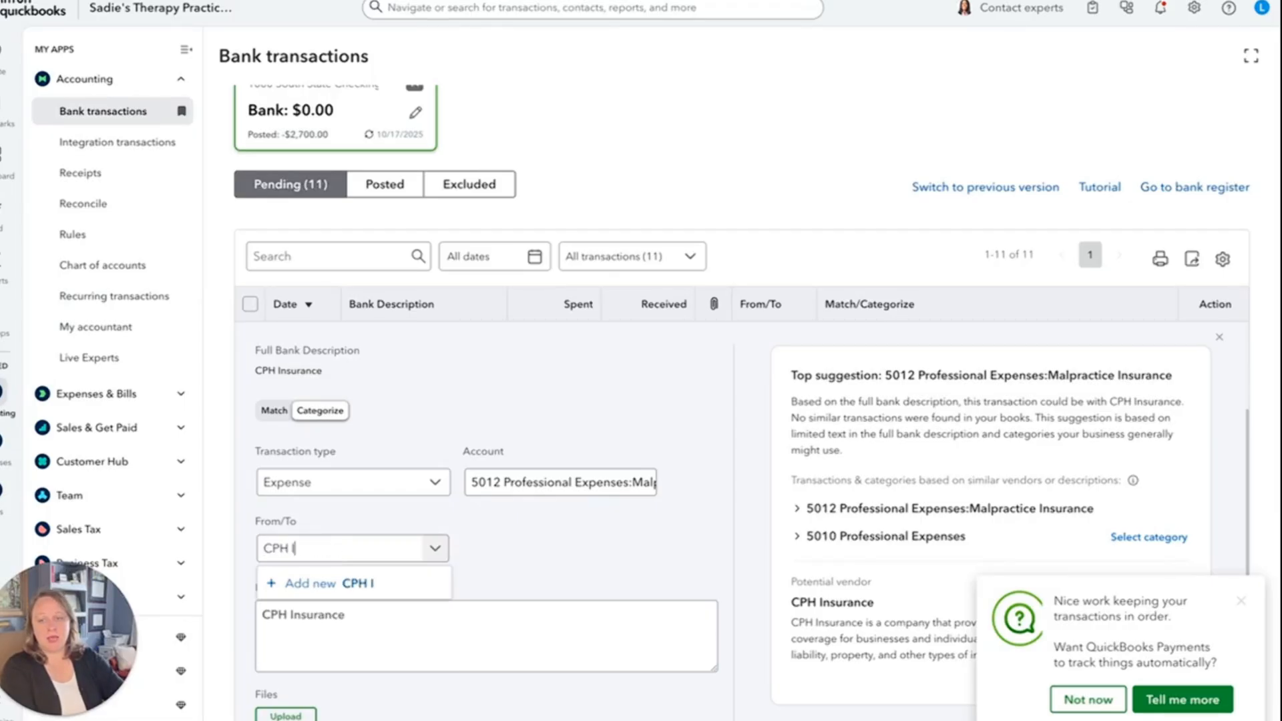
type("nsurance")
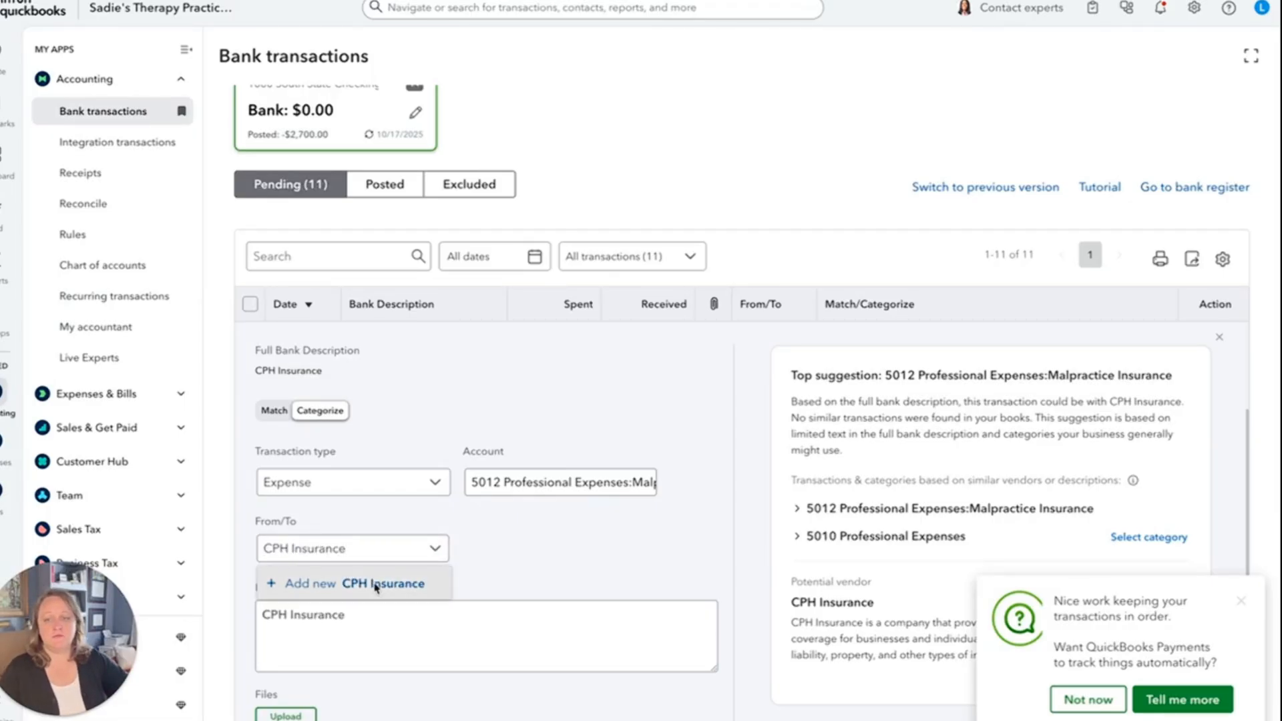
left_click(375, 585)
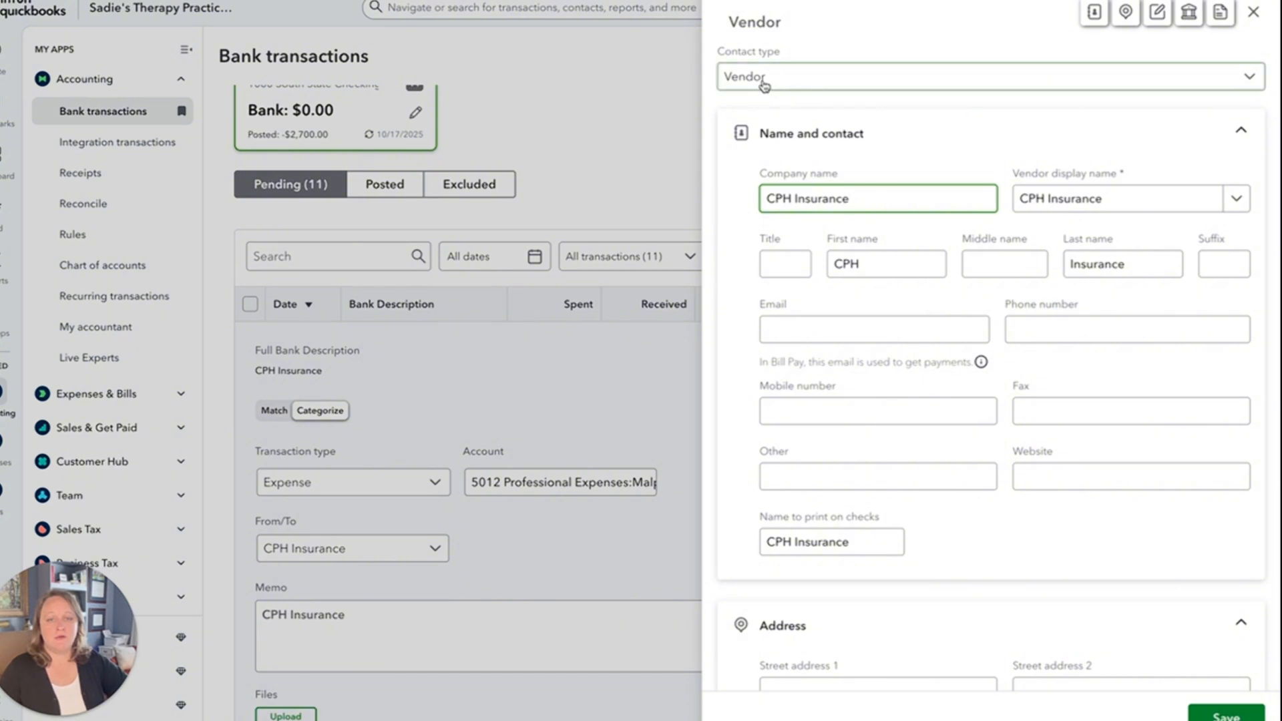
left_click(1229, 717)
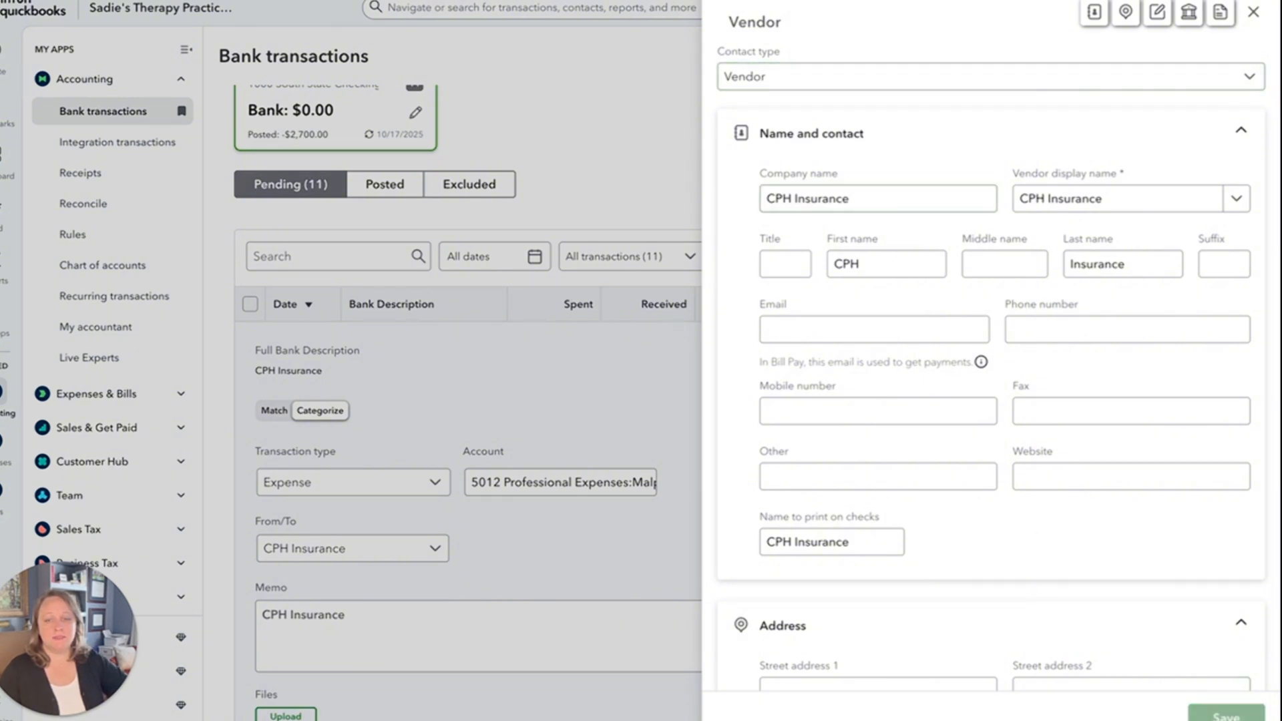
Set the CPH Insurance expense's account to 5012 Malpractice Insurance and post the transaction.
left_click(562, 490)
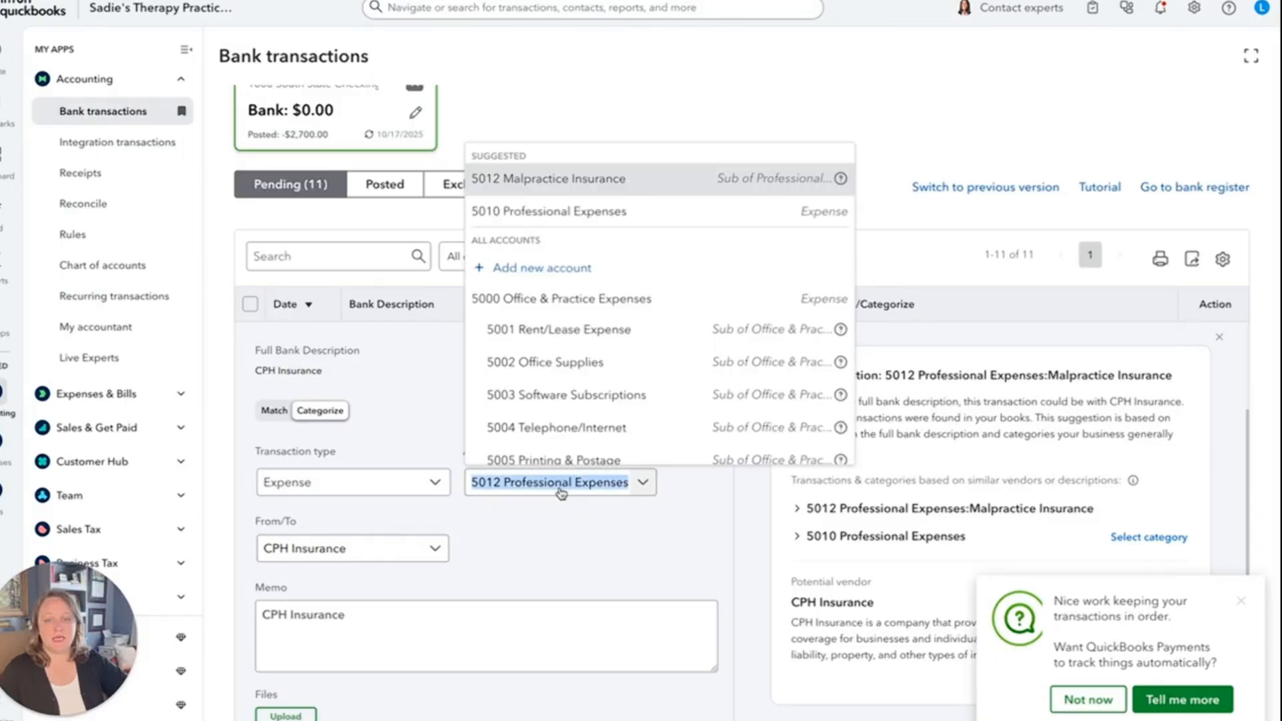
key("Return")
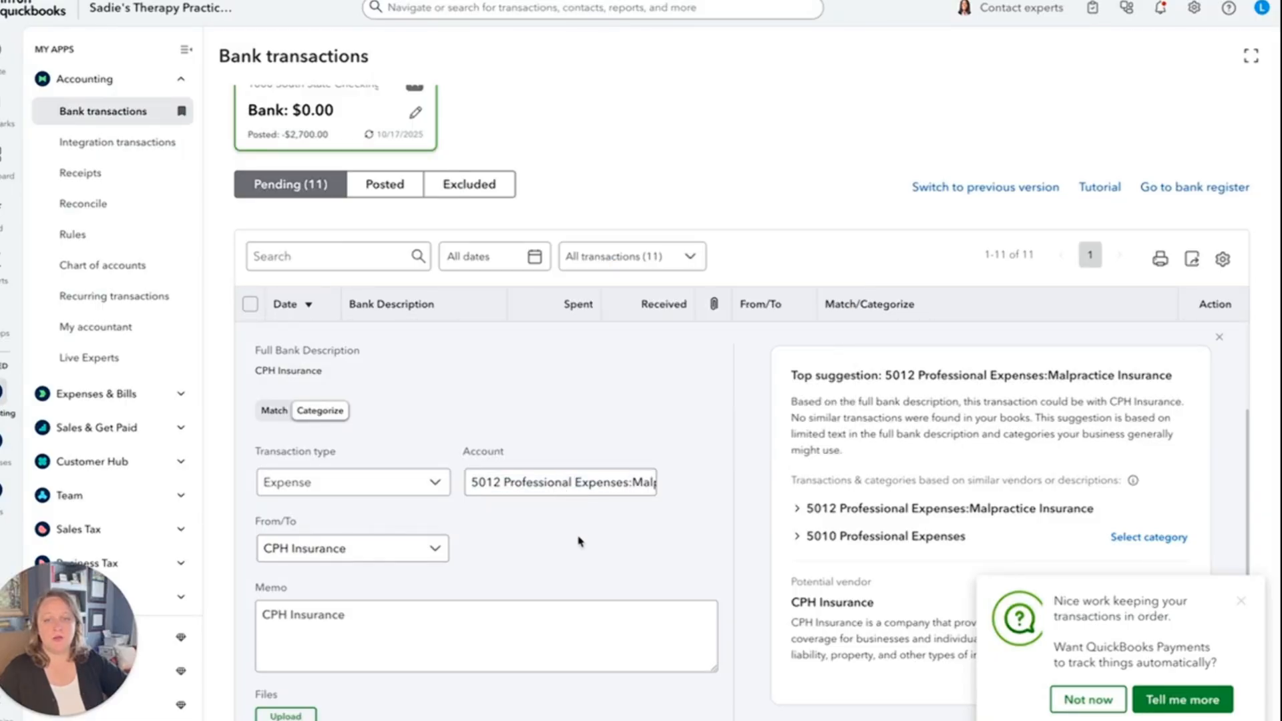
scroll(578, 539, "down", 4)
left_click(273, 533)
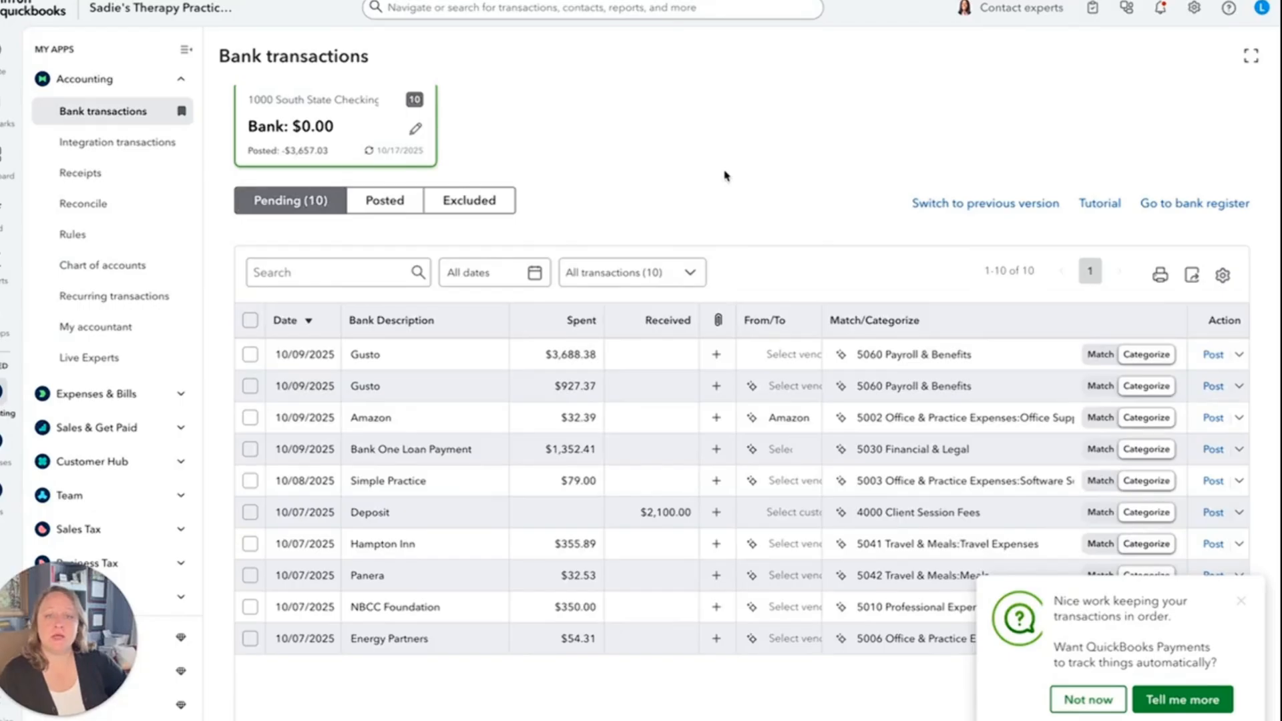
Undo the posted Ferguson Properties transaction and return to the checking account's pending transactions.
scroll(726, 175, "up", 2)
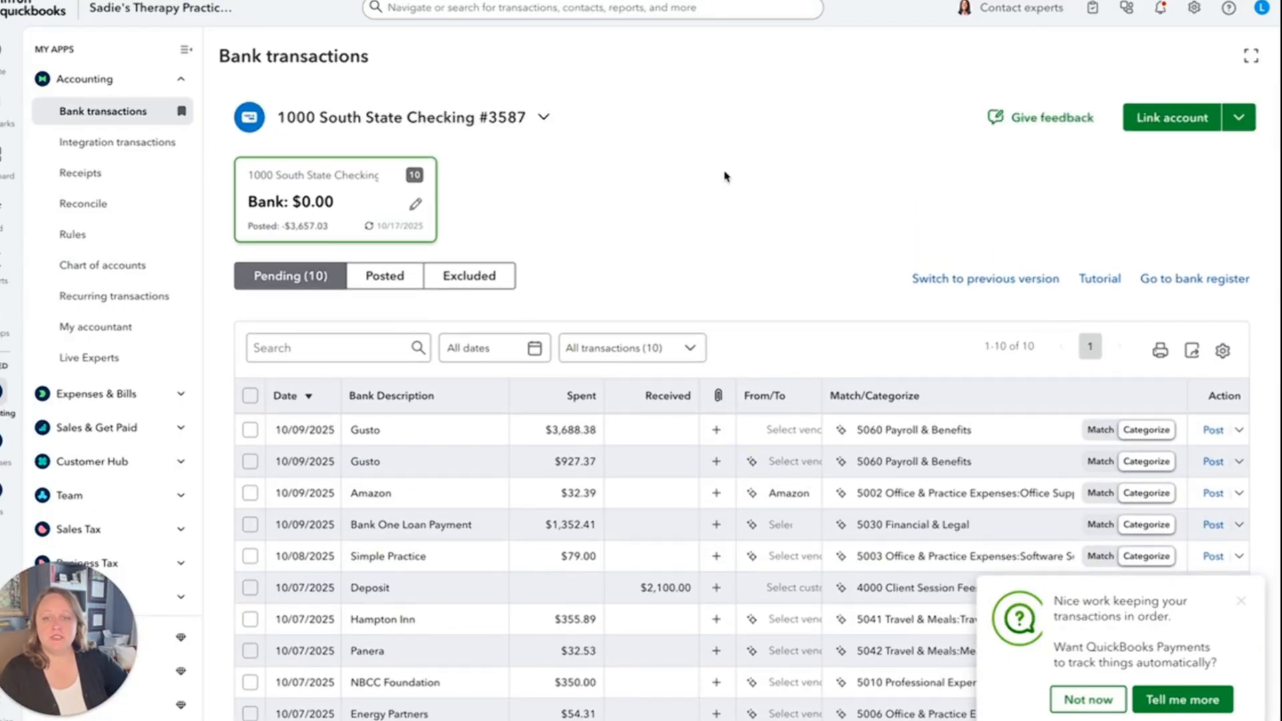
scroll(718, 200, "down", 2)
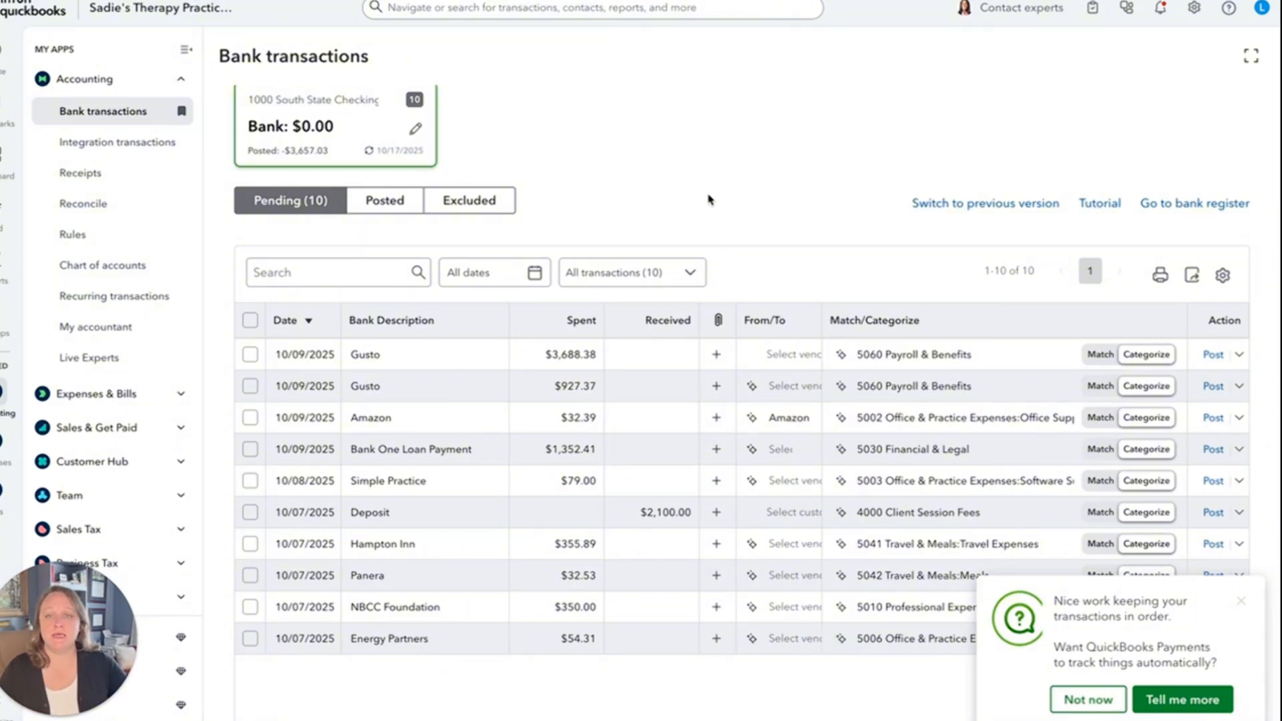
scroll(709, 199, "up", 2)
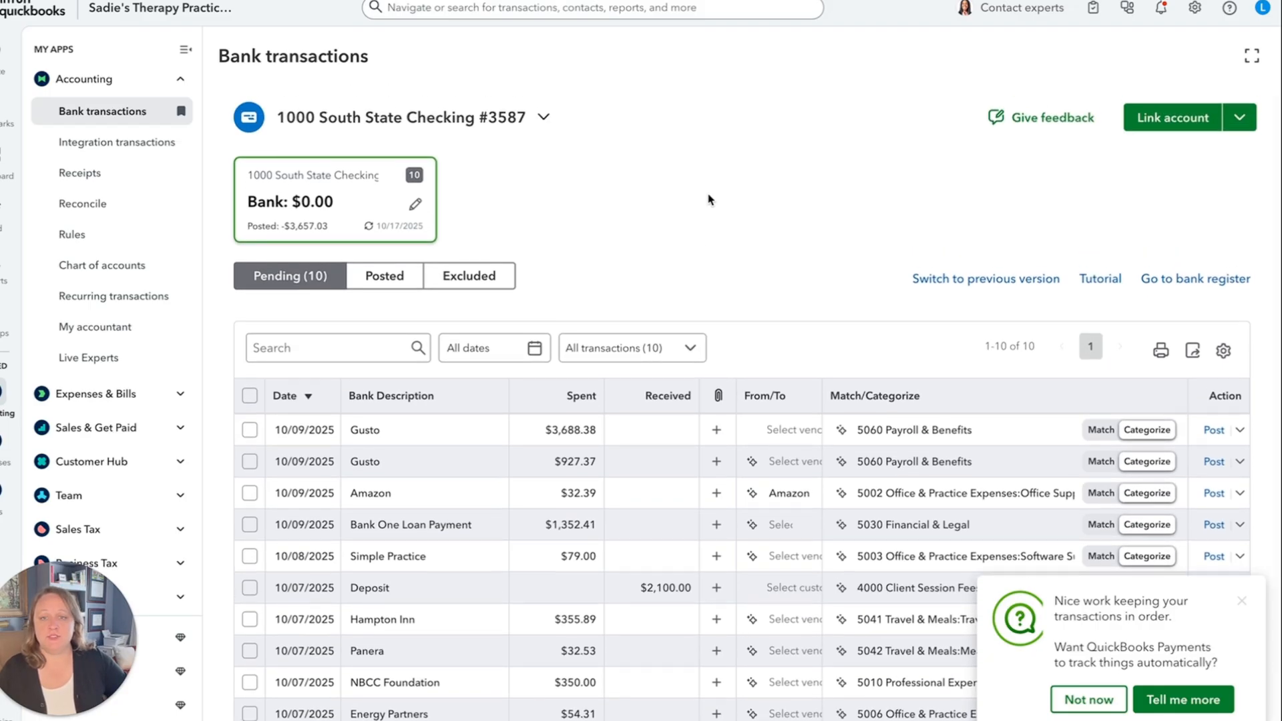
left_click(394, 282)
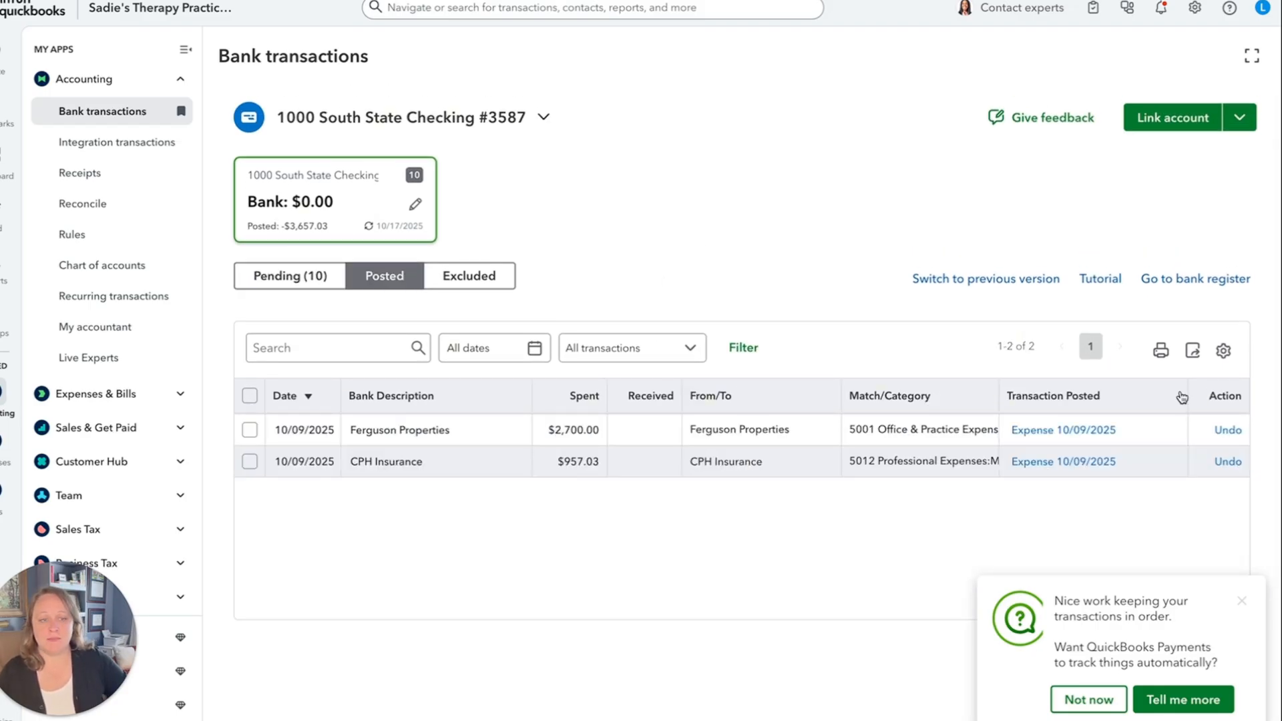
left_click(1226, 430)
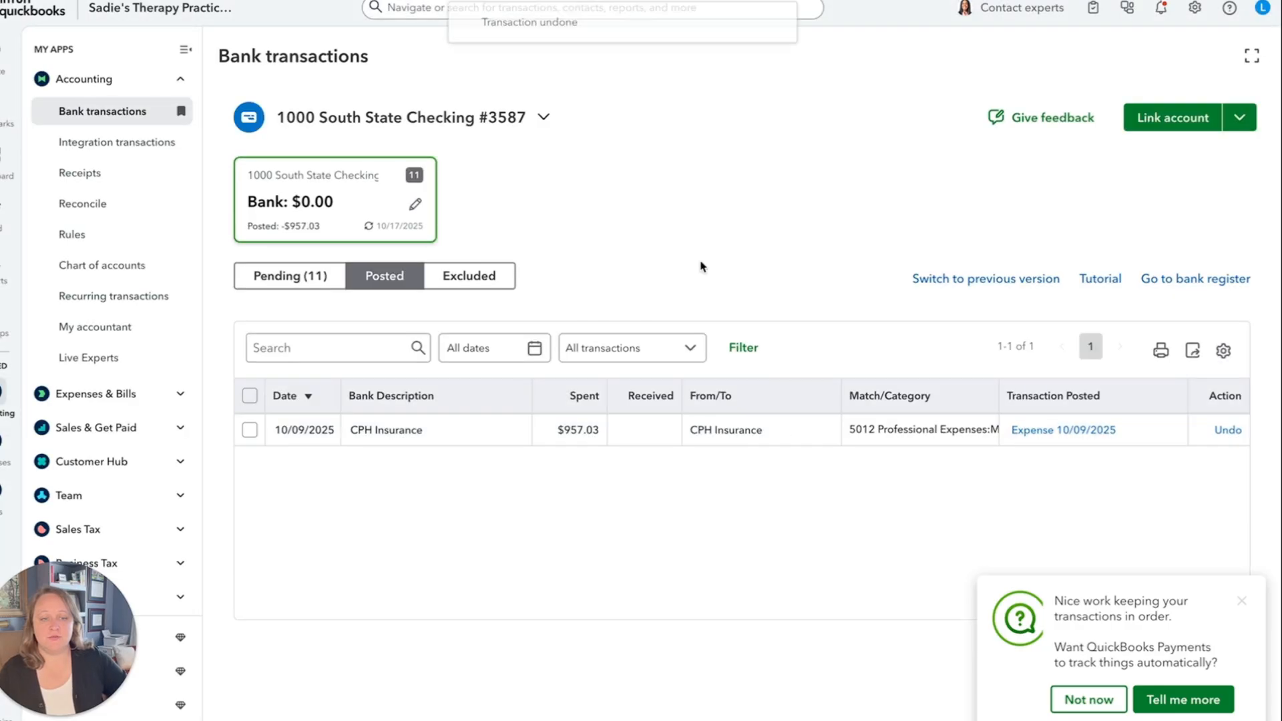
left_click(301, 282)
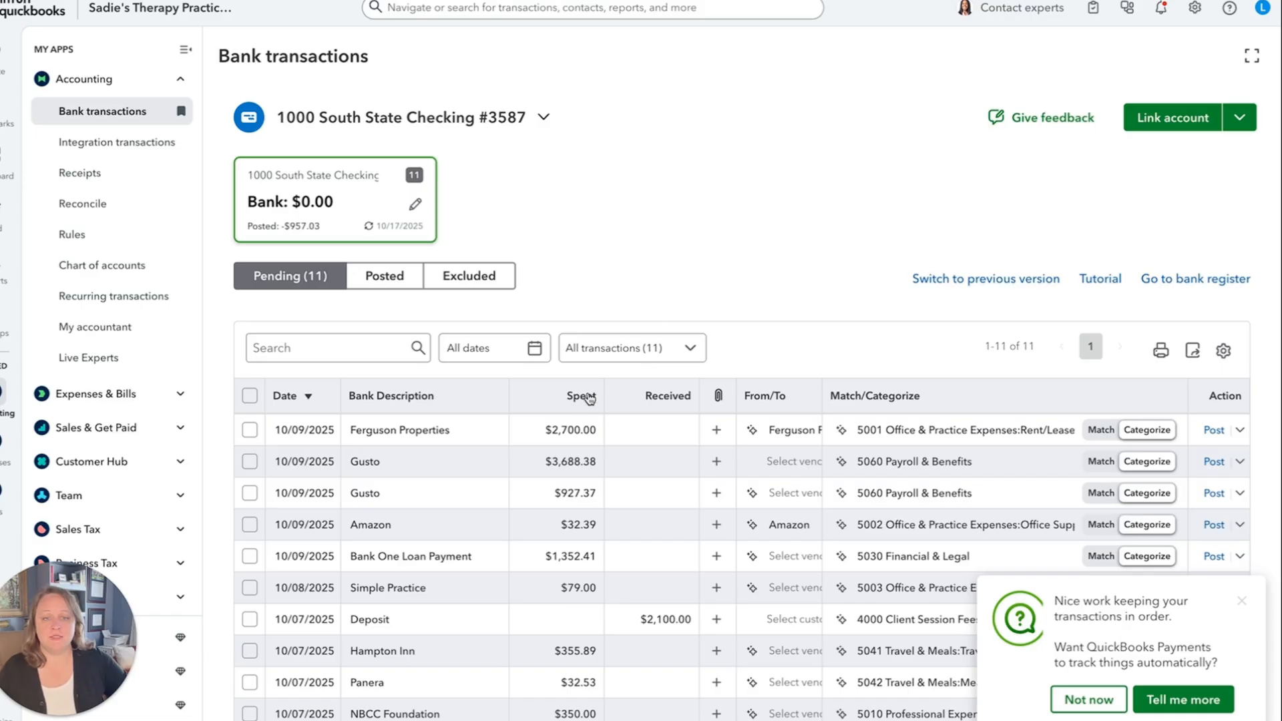
Start a new bank rule from the pending Ferguson Properties transaction and name it Ferguson Rent.
left_click(1241, 432)
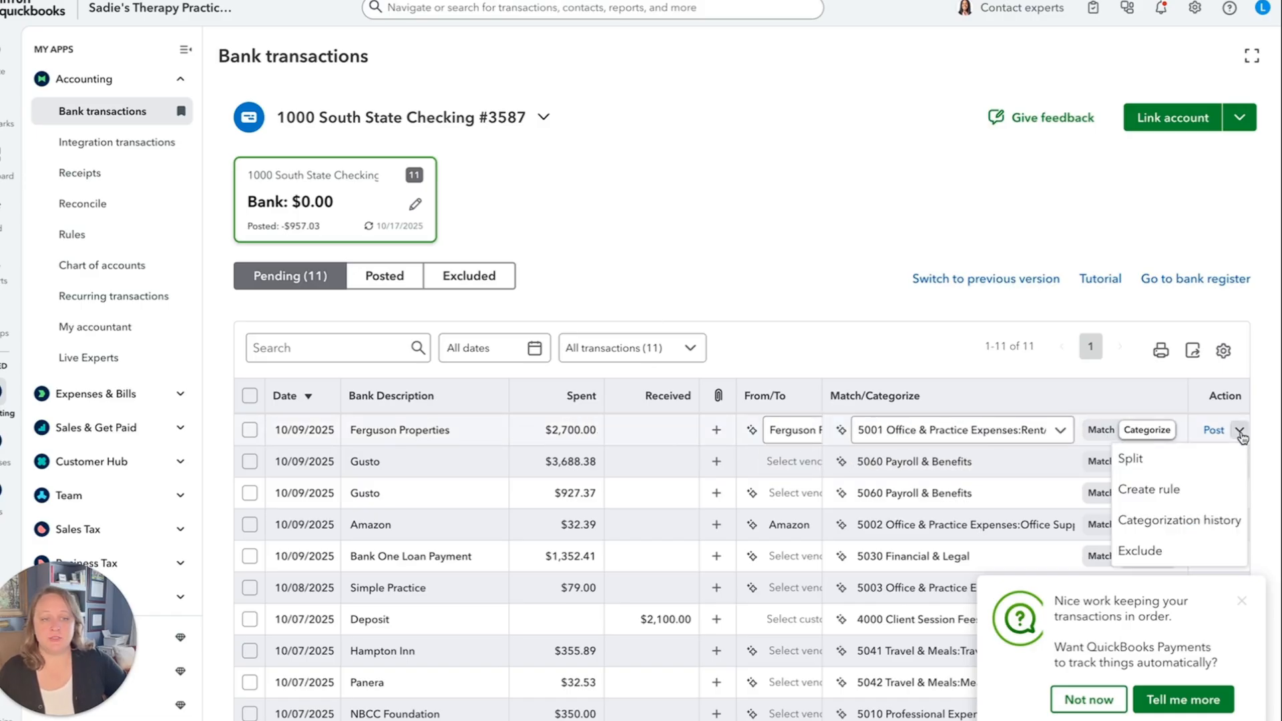
left_click(1149, 491)
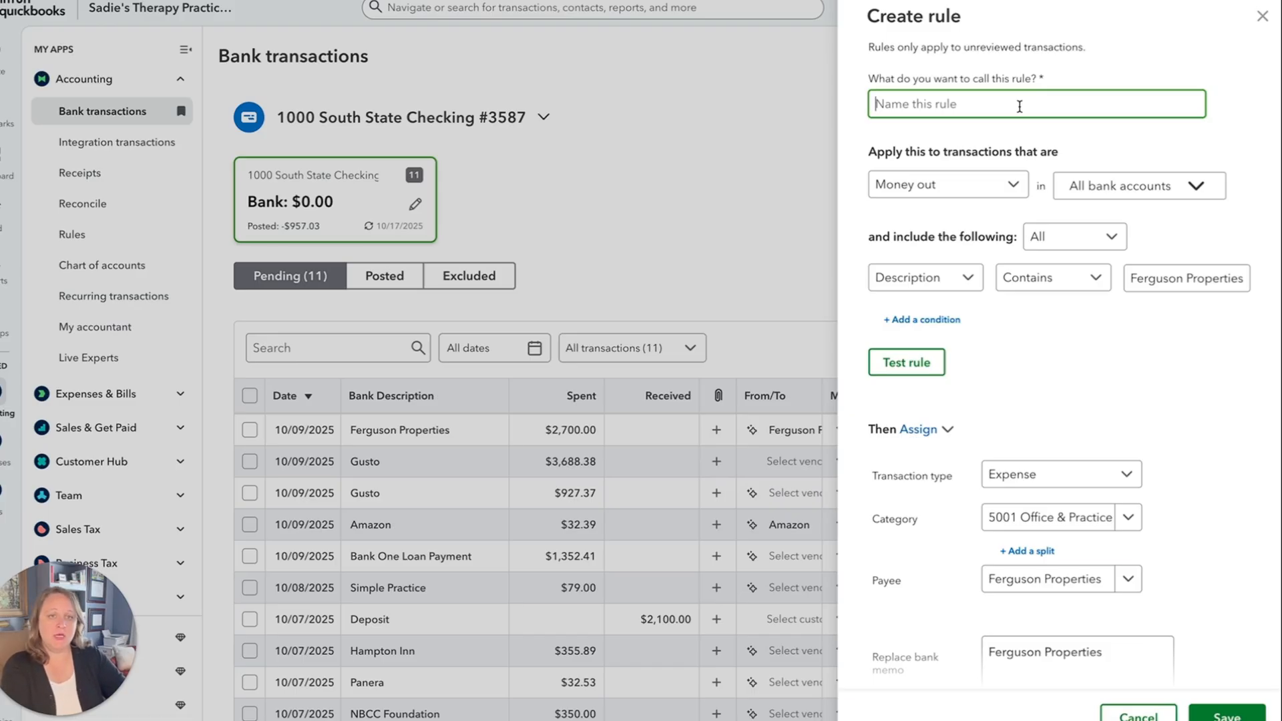
type("Ferguson Rent")
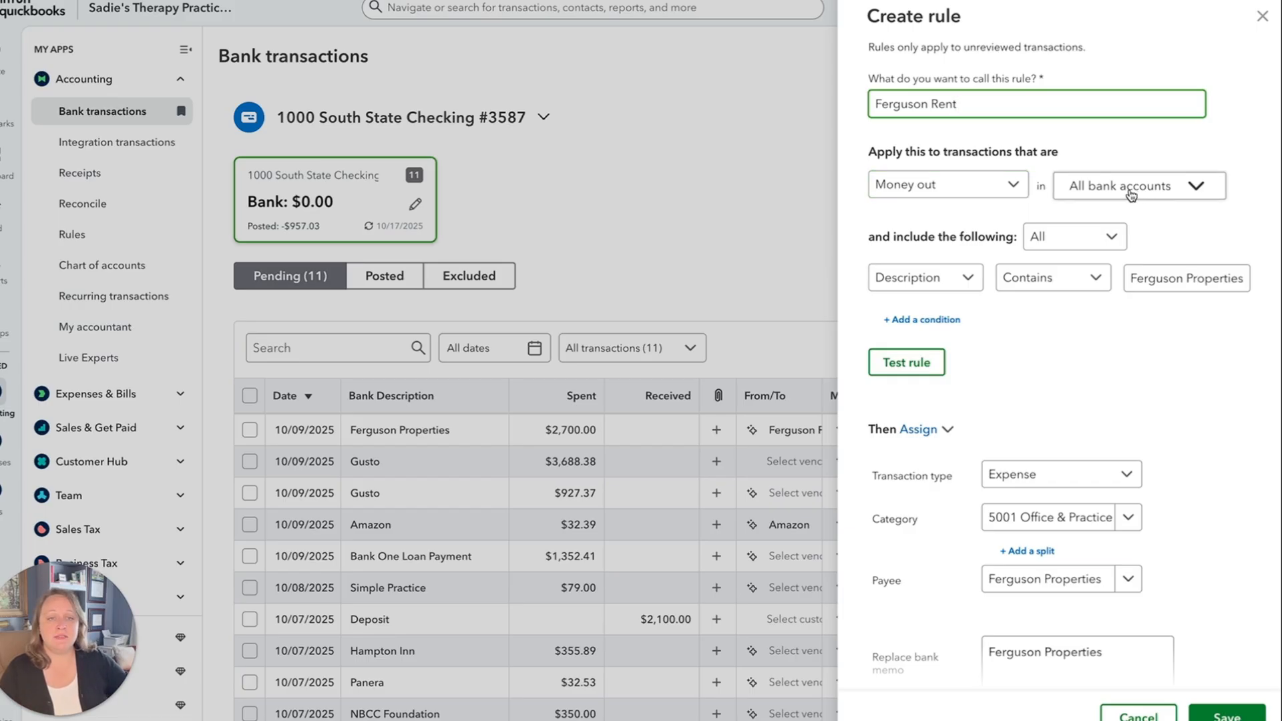
Review the rule's bank account choices and set its condition to match Bank text containing Ferguson Properties.
left_click(1132, 194)
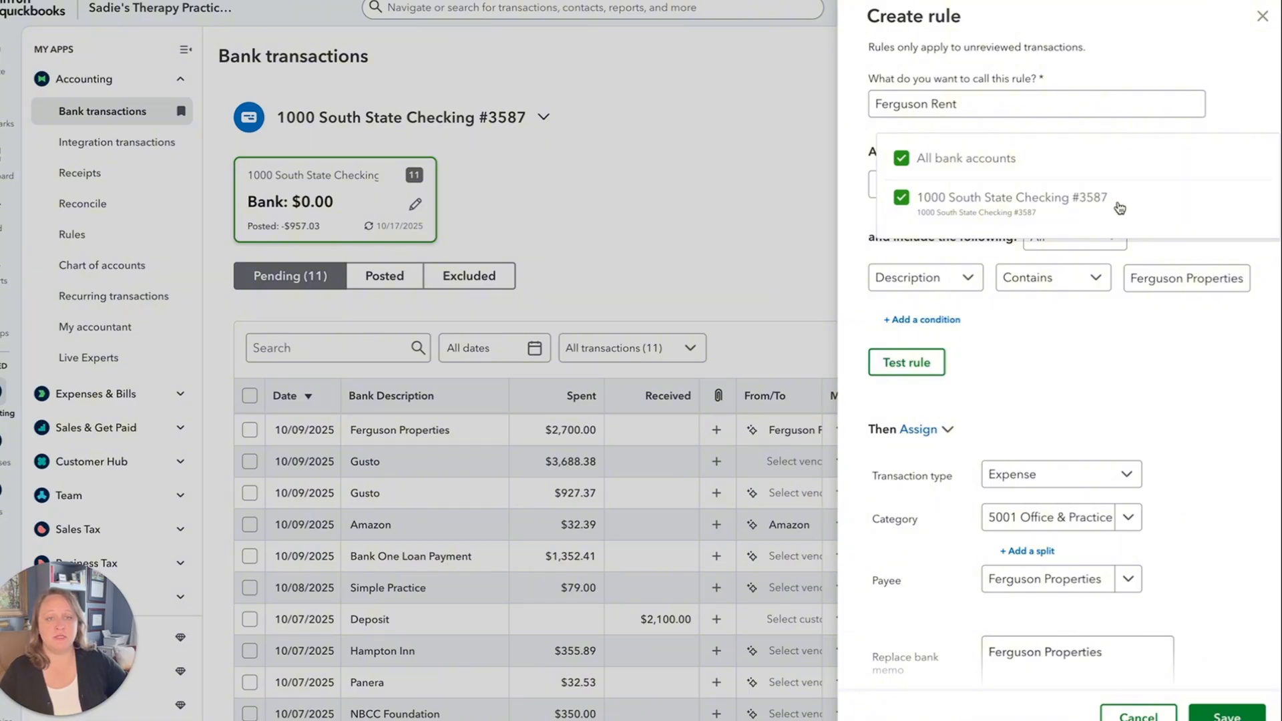
left_click(860, 220)
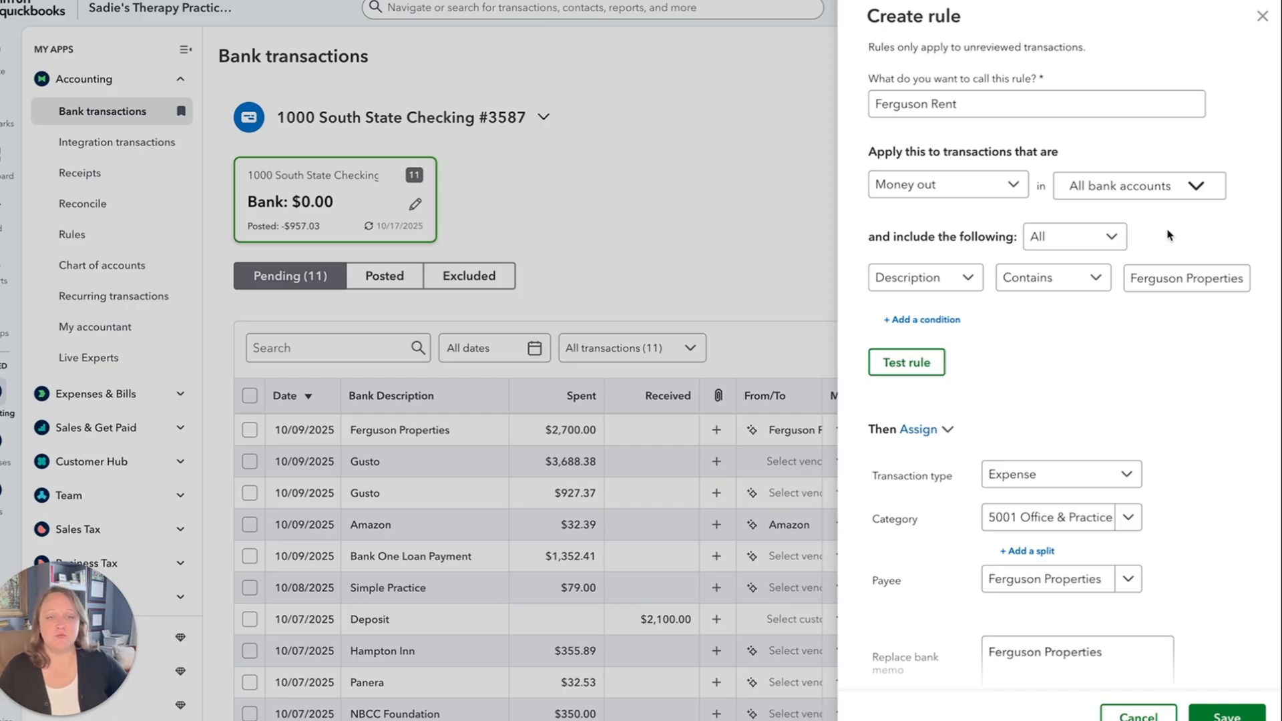
left_click(916, 284)
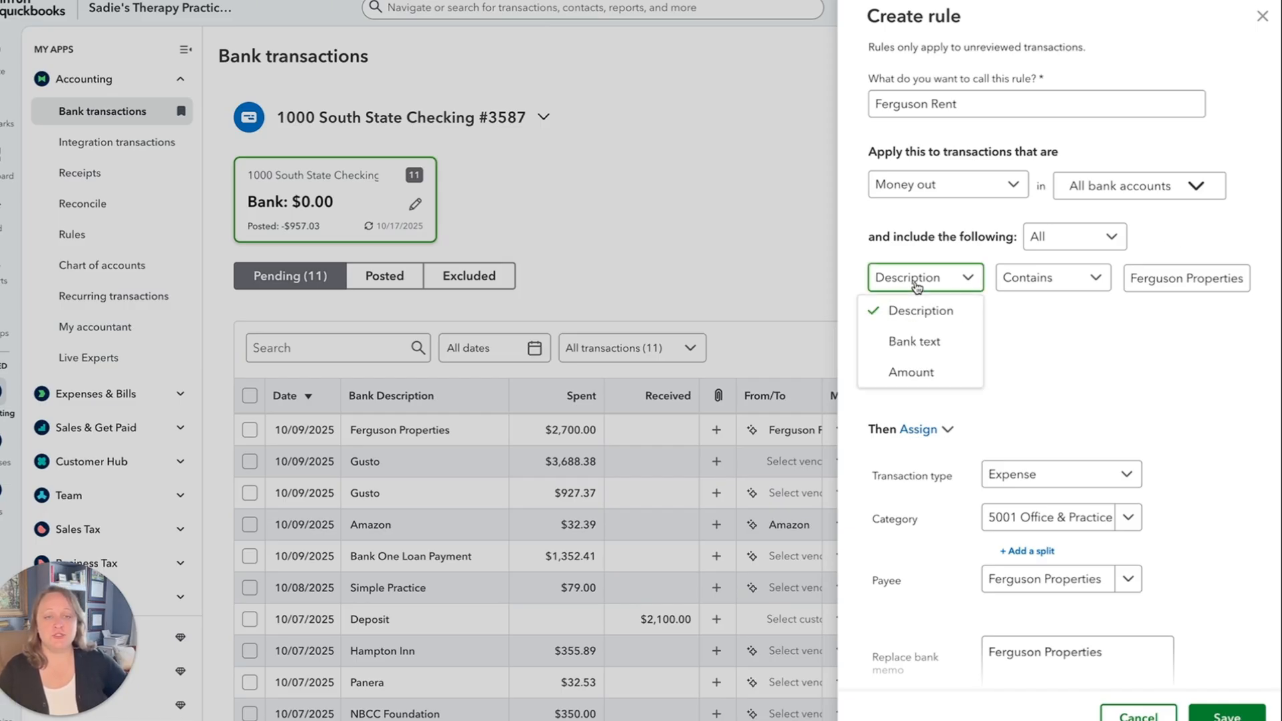
left_click(899, 342)
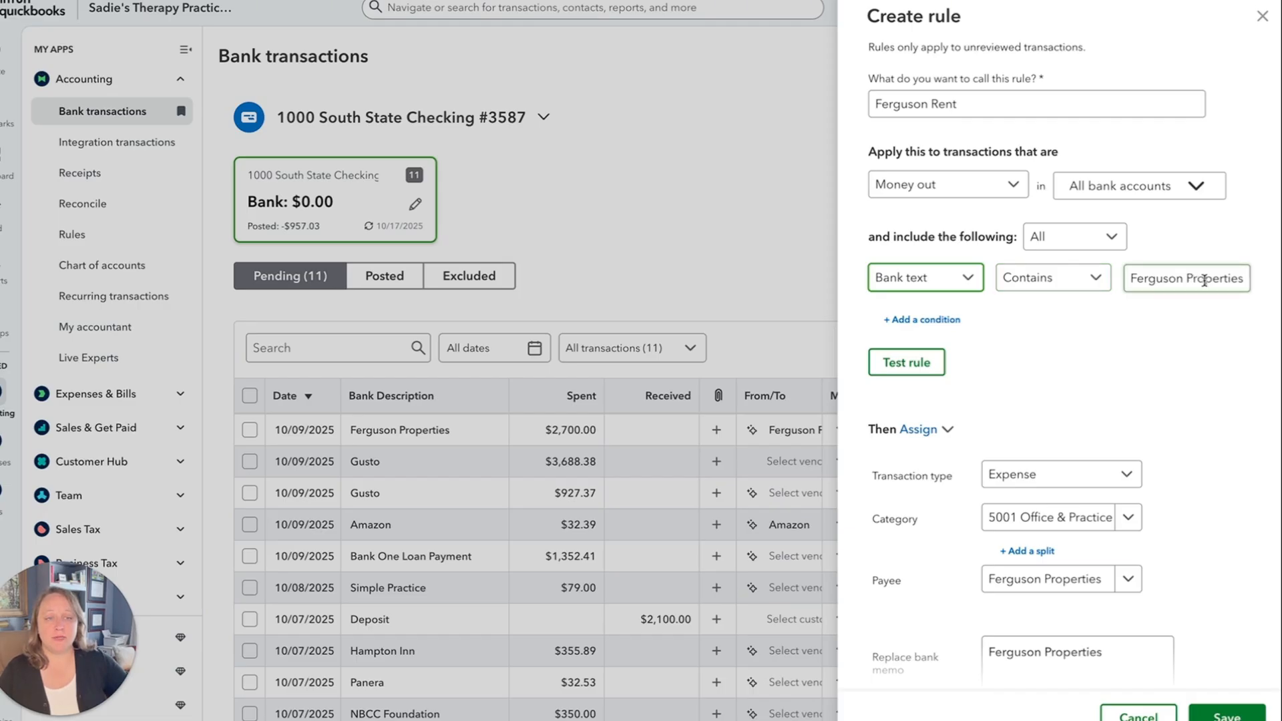
Assign the category 5001 Rent/Lease Expense to the Ferguson Rent rule and clear its replacement bank memo.
scroll(933, 302, "down", 3)
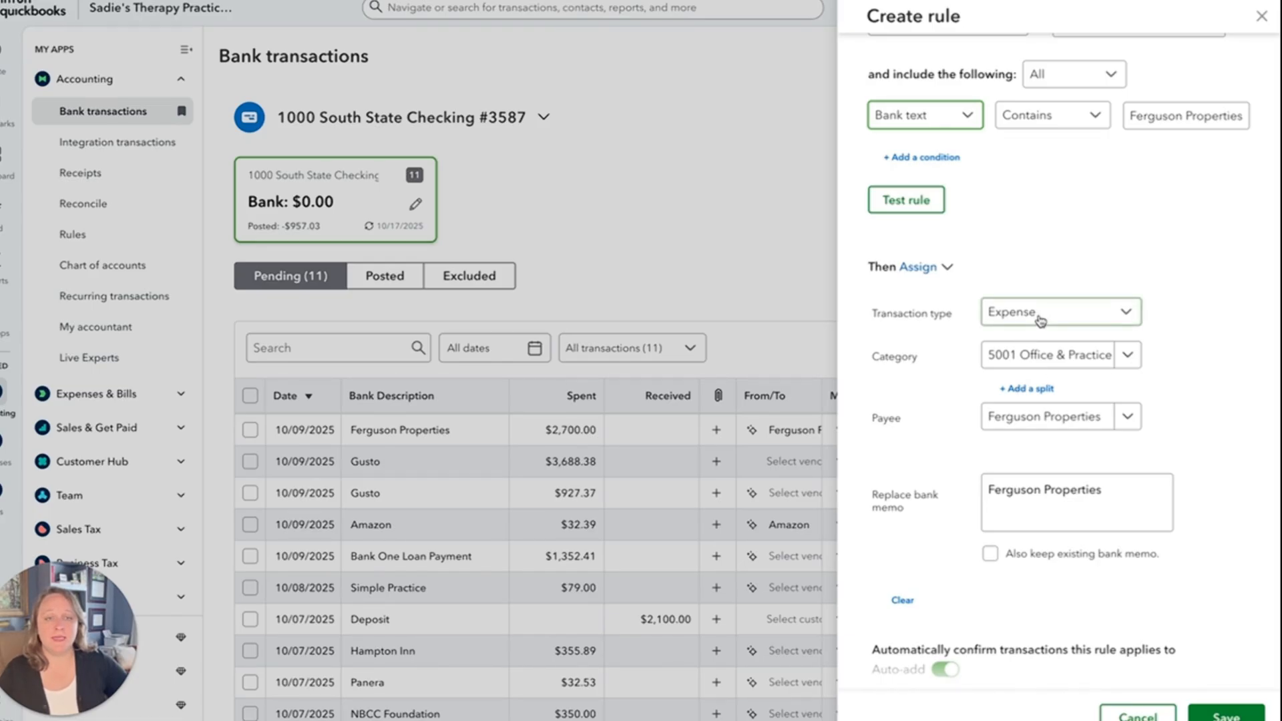
left_click(1044, 366)
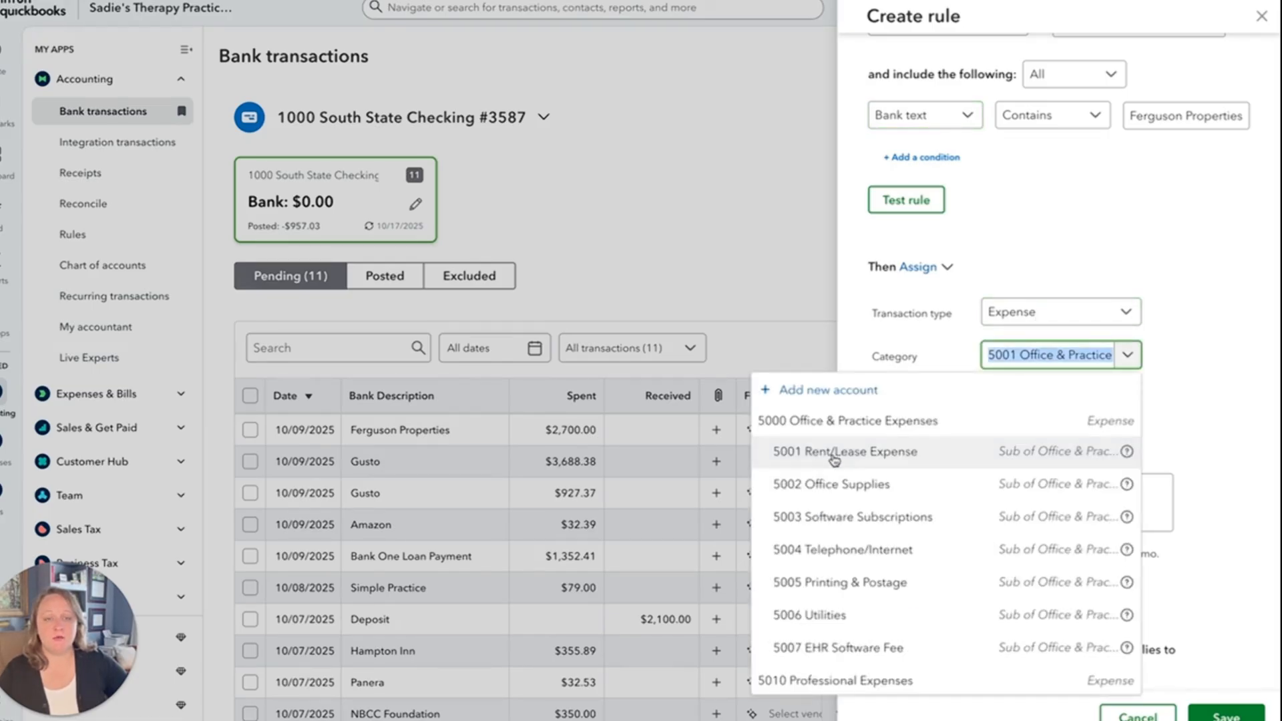
left_click(907, 452)
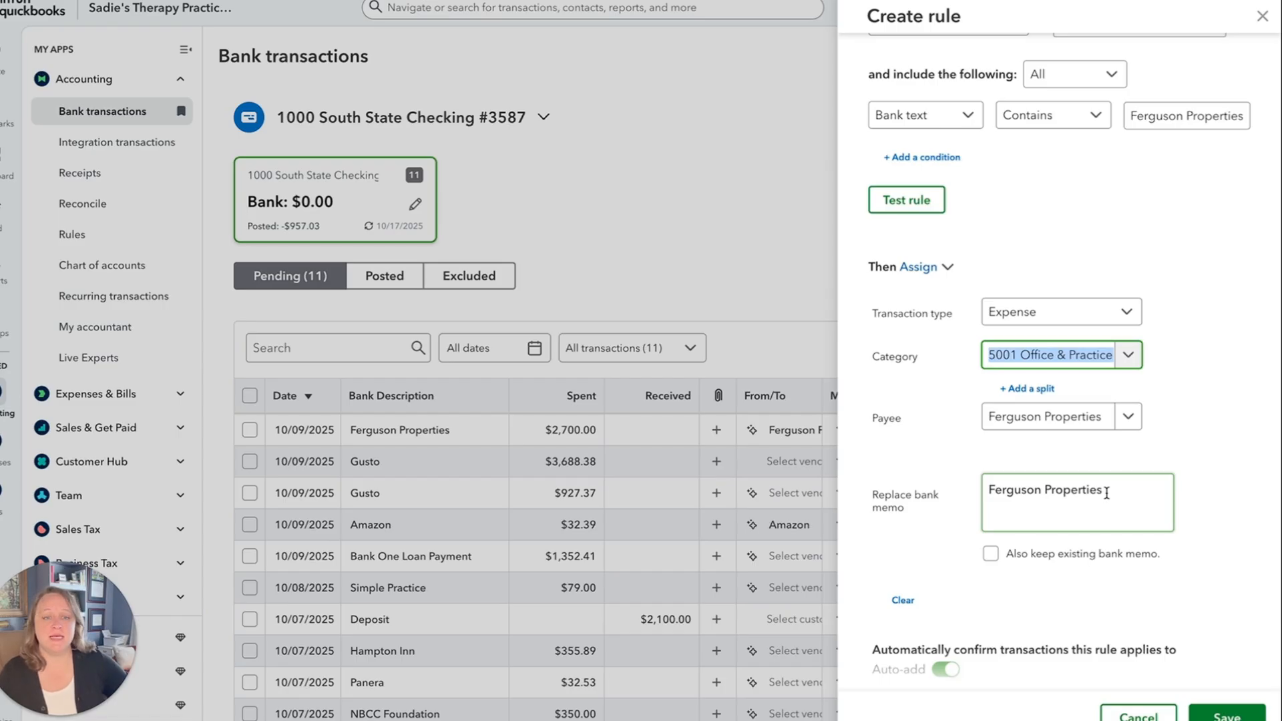
left_click_drag(1108, 492, 957, 495)
key("BackSpace")
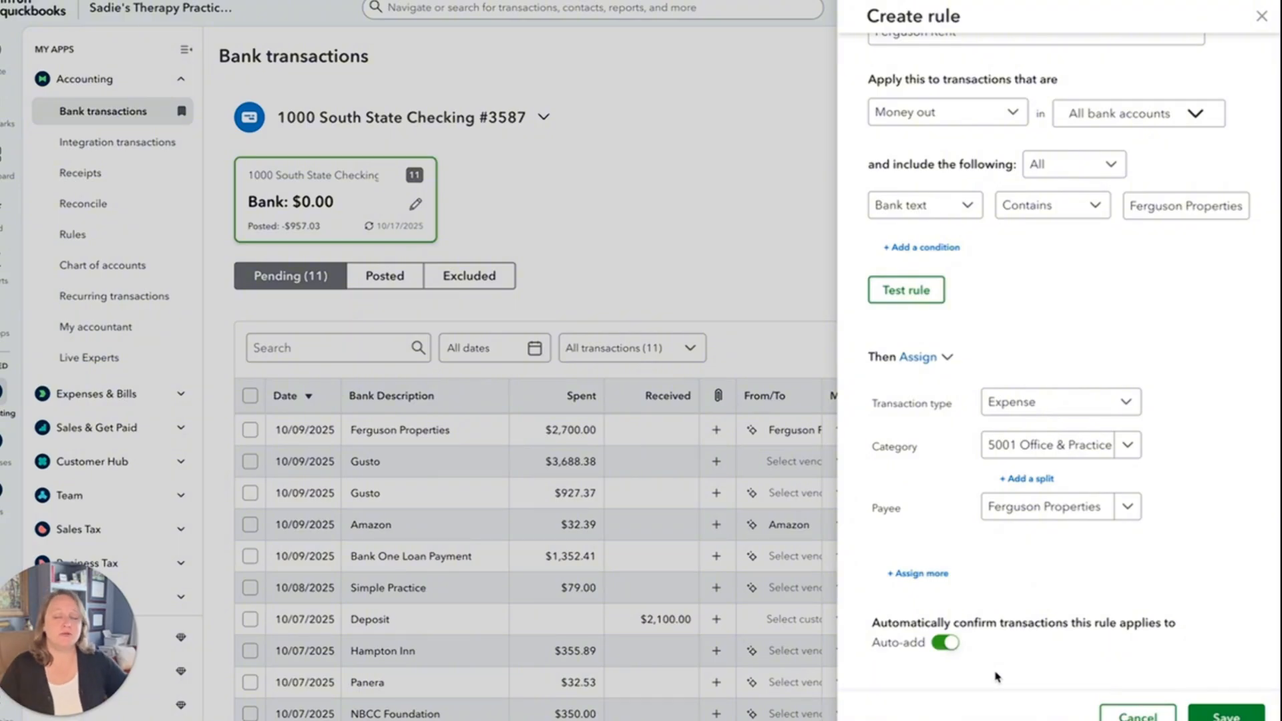
Turn off automatic confirmation of matching transactions and save the Ferguson Rent rule.
left_click(946, 643)
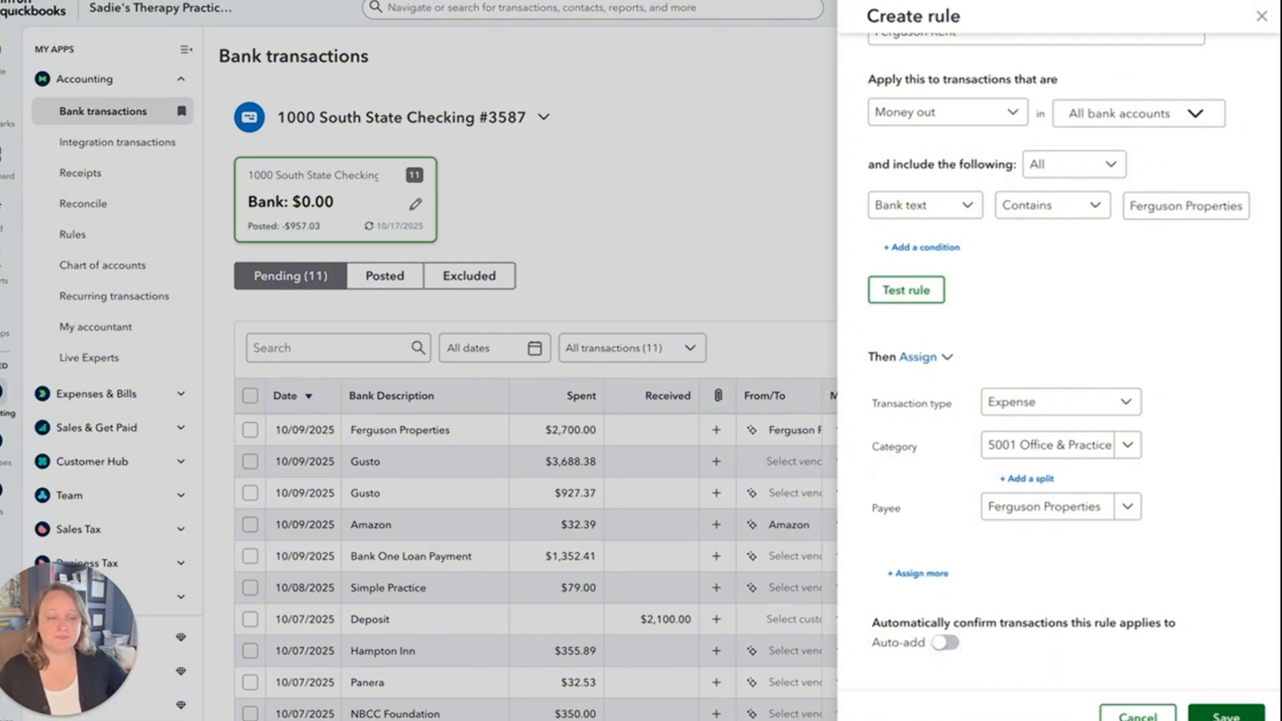
left_click(1226, 716)
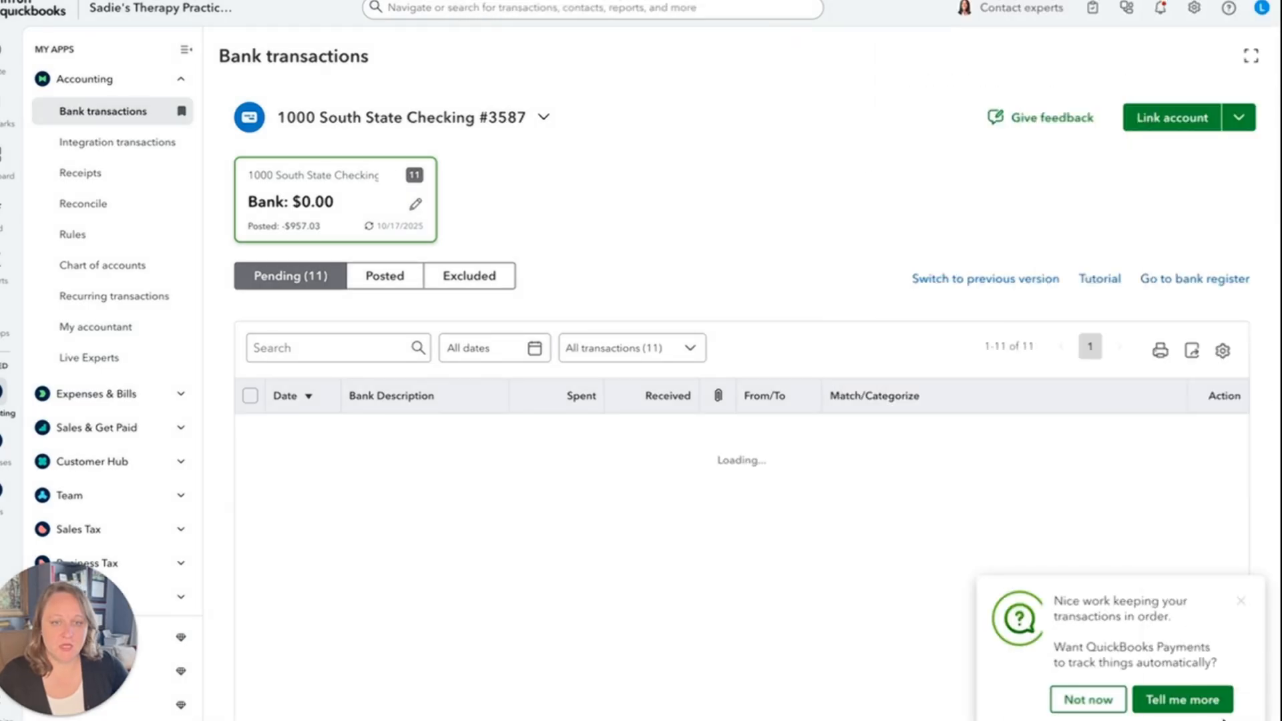
Dismiss the QuickBooks Payments offer and post the pending $2,700.00 Ferguson Properties transaction.
left_click(1241, 601)
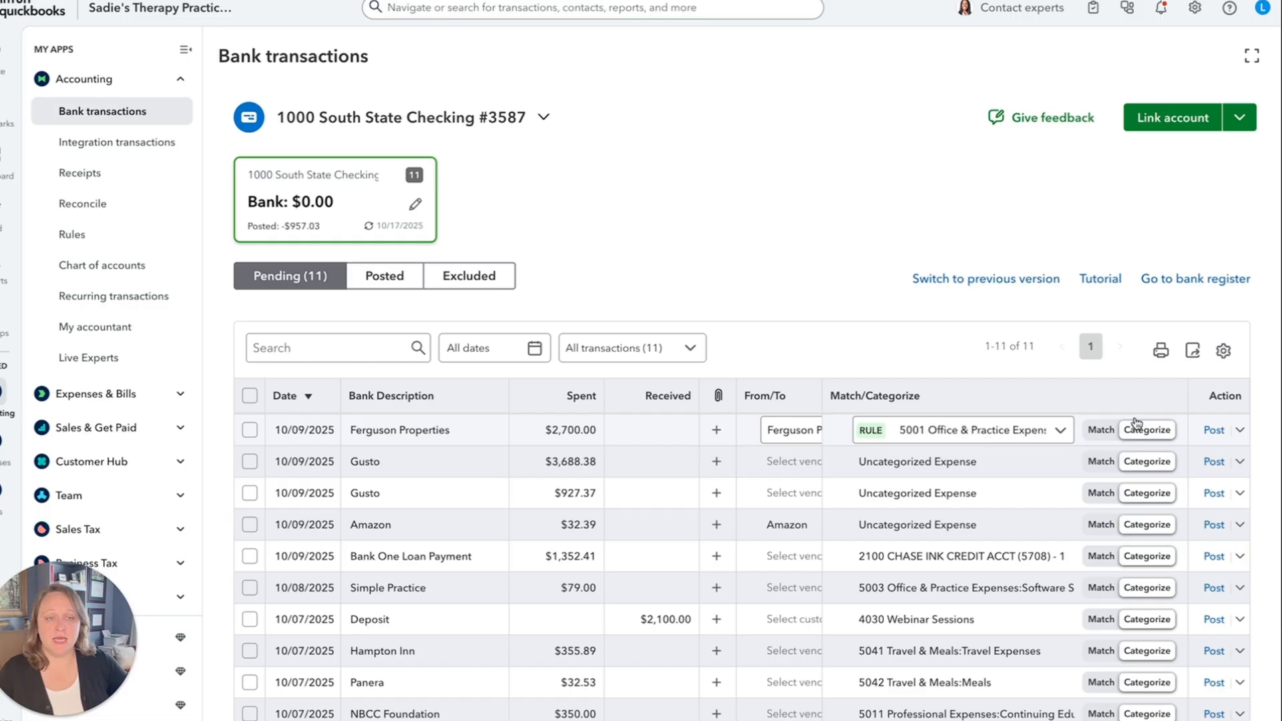
left_click(1214, 430)
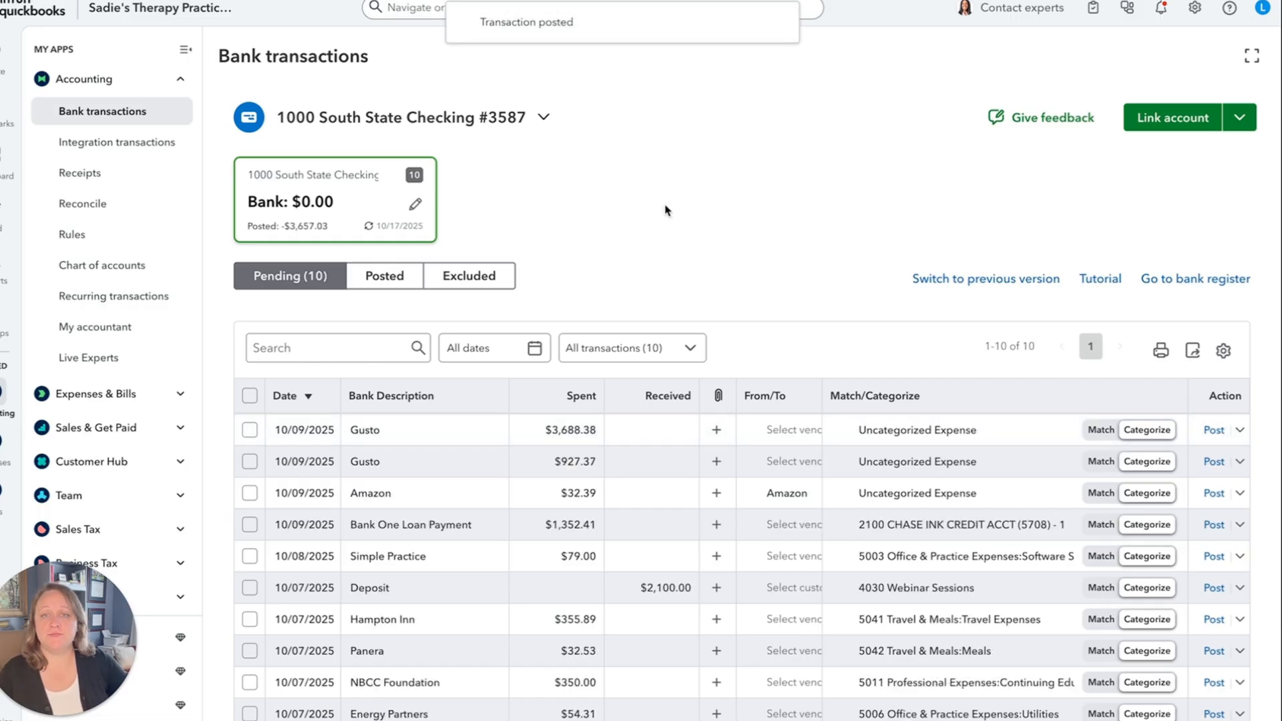